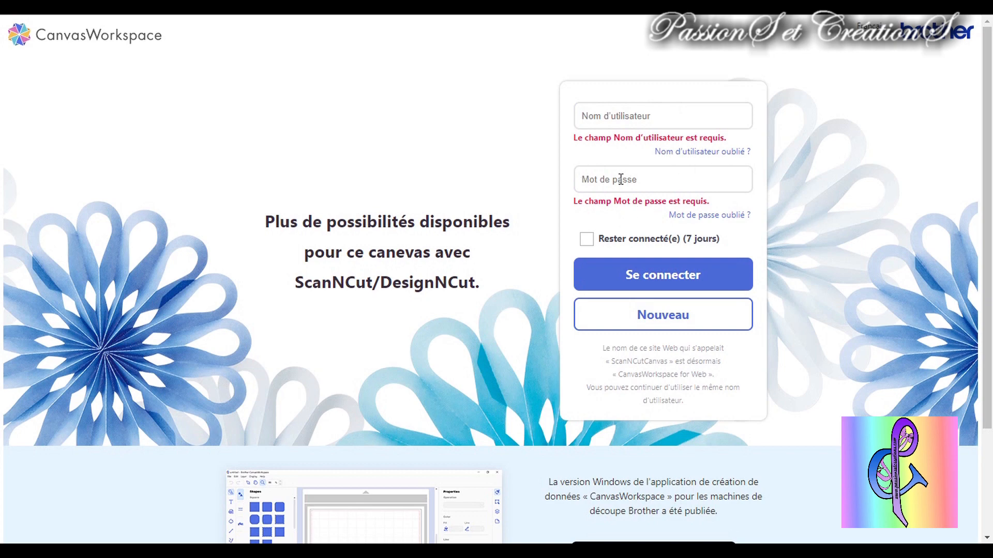
pyautogui.scroll(-3, 545, 219)
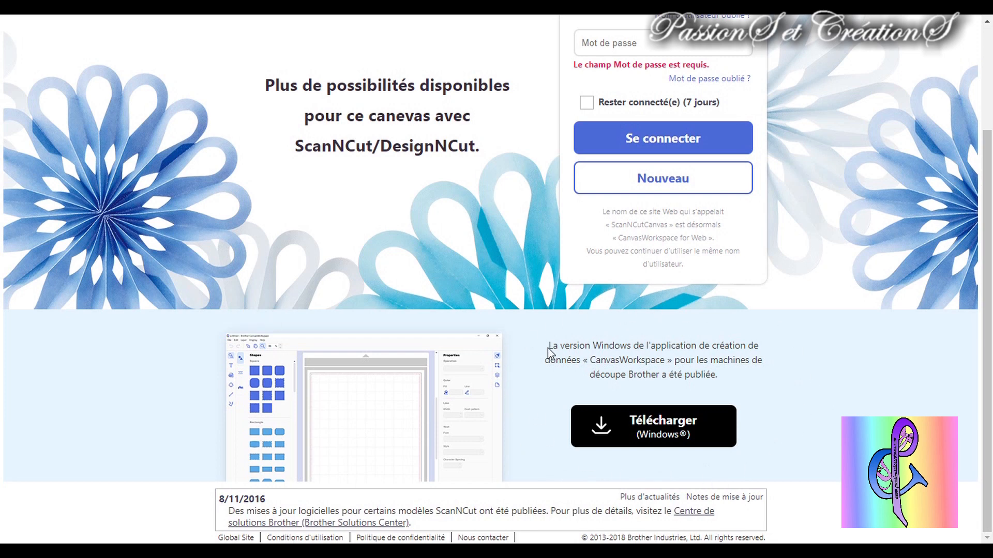
pyautogui.scroll(1, 516, 130)
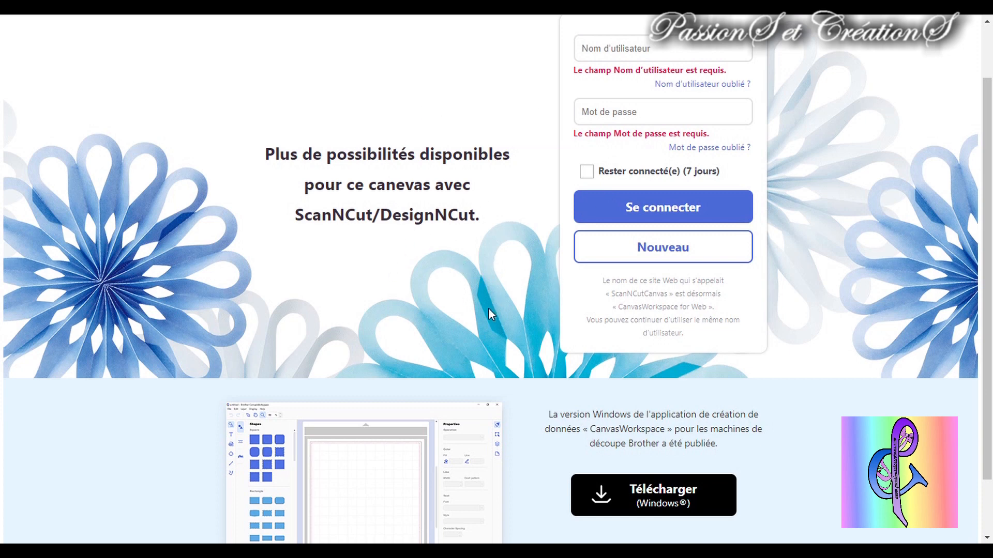
pyautogui.scroll(-1, 498, 304)
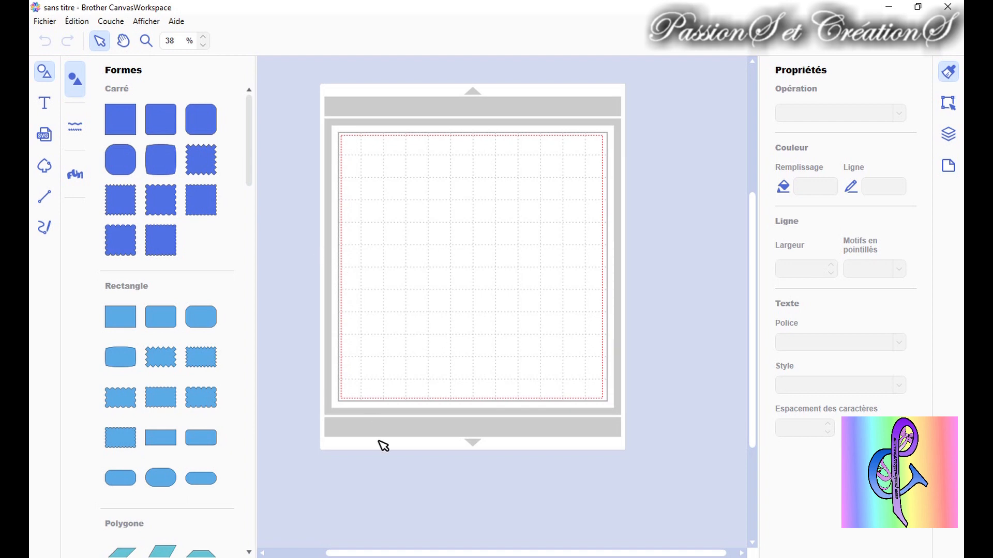
# Hide the cutting mat image and the grid
pyautogui.moveTo(427, 556); pyautogui.dragTo(415, 555)
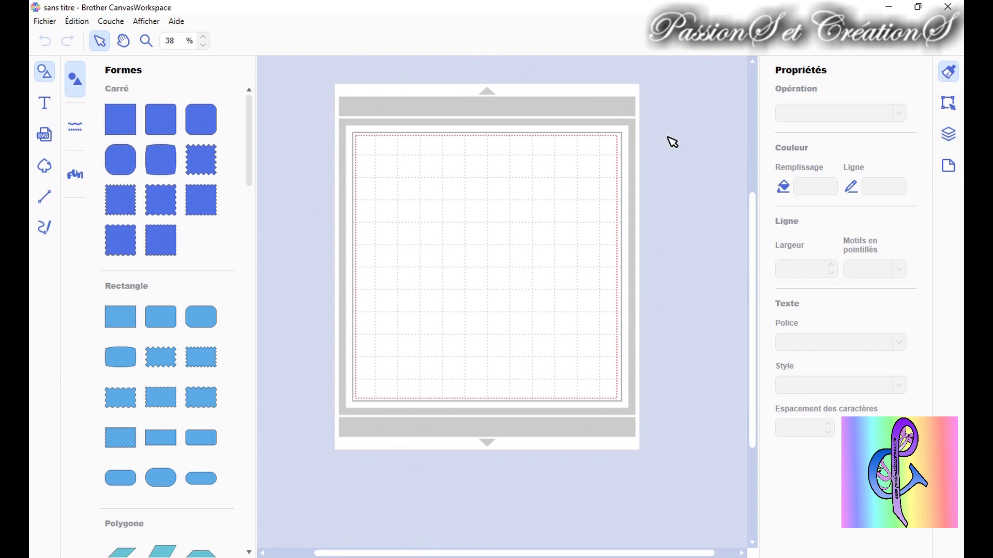
pyautogui.click(153, 23)
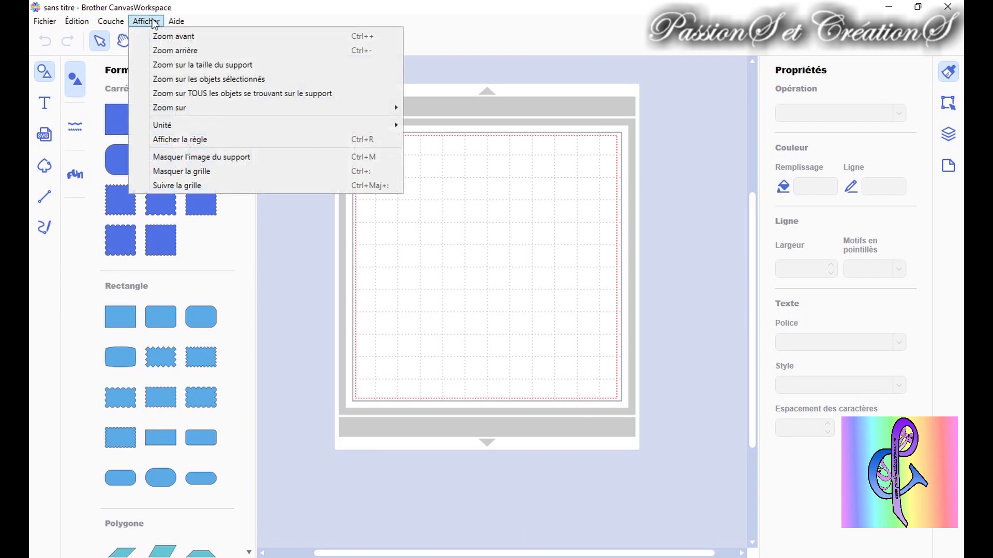
pyautogui.click(223, 160)
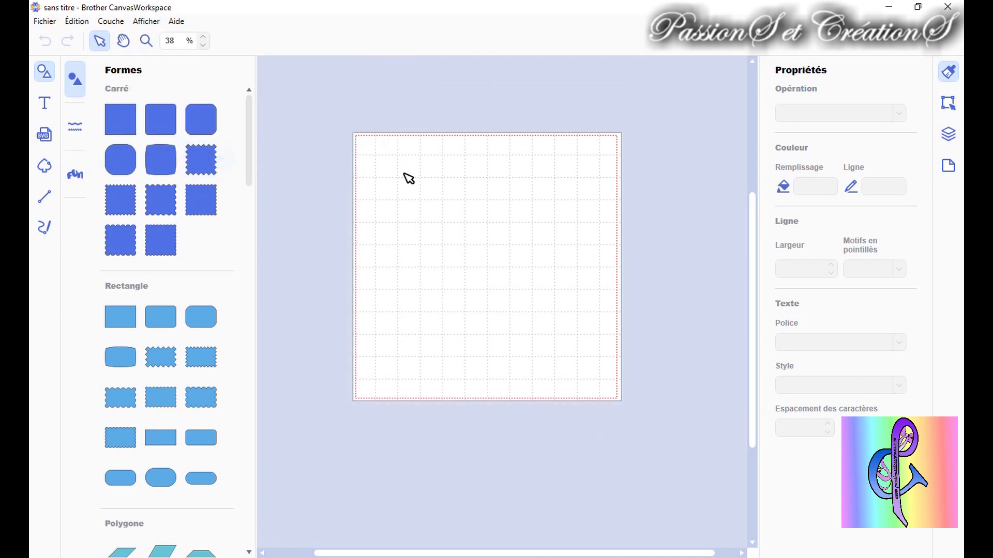
pyautogui.click(149, 21)
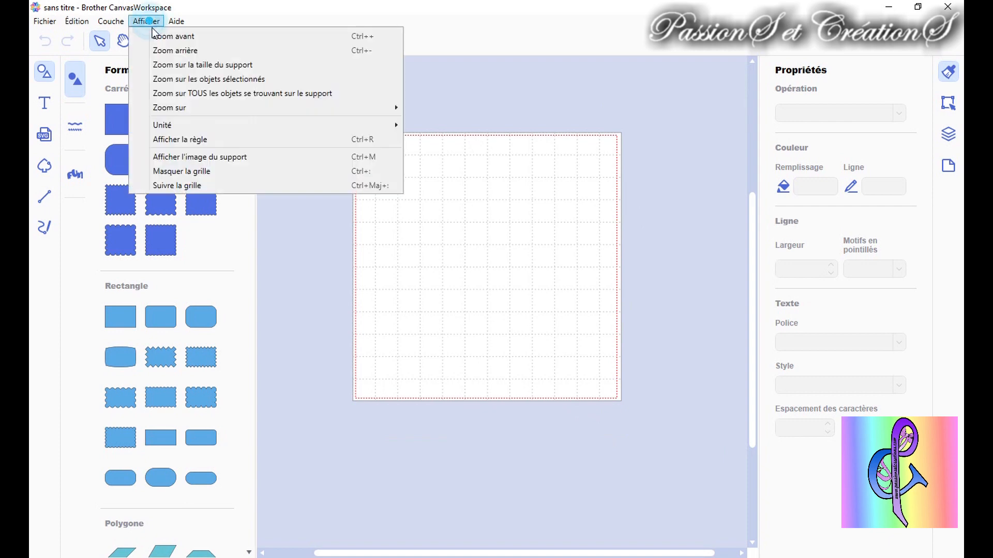
pyautogui.click(188, 176)
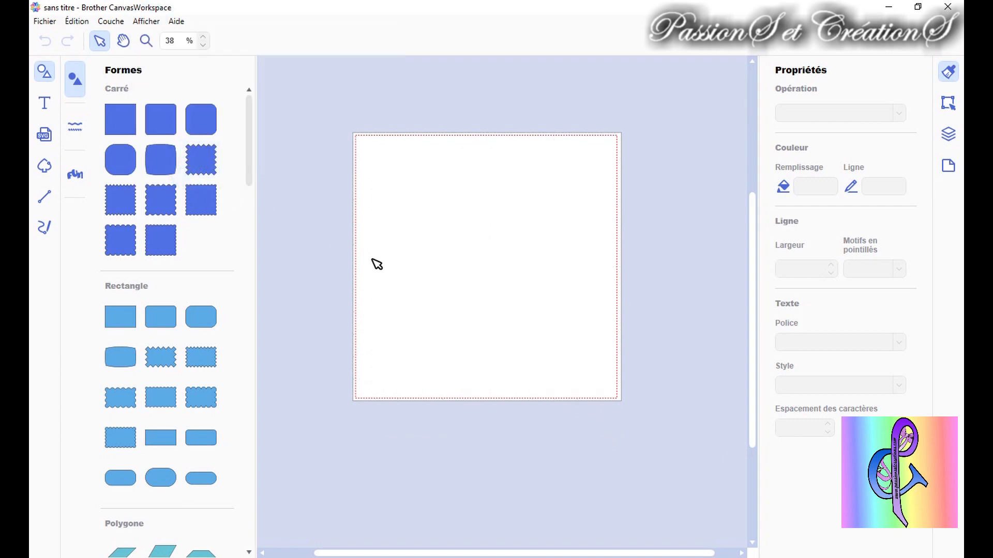
# Review the available measurement units and display the ruler around the work area
pyautogui.click(143, 21)
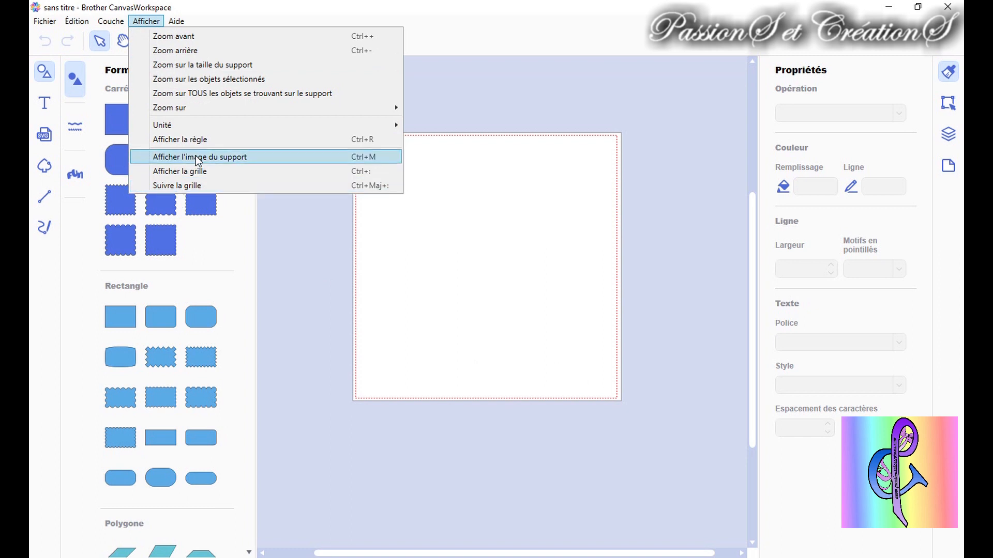
pyautogui.moveTo(194, 124)
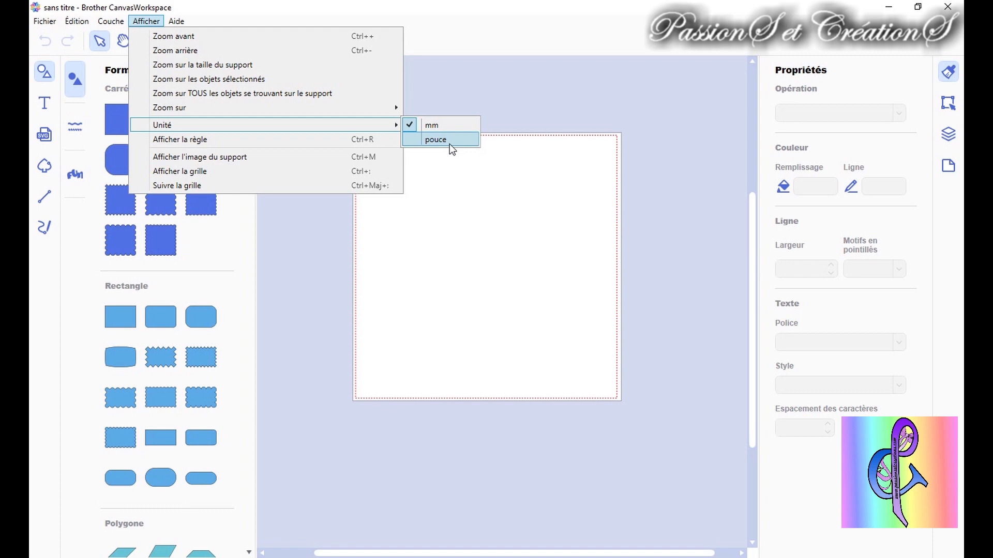
pyautogui.click(351, 138)
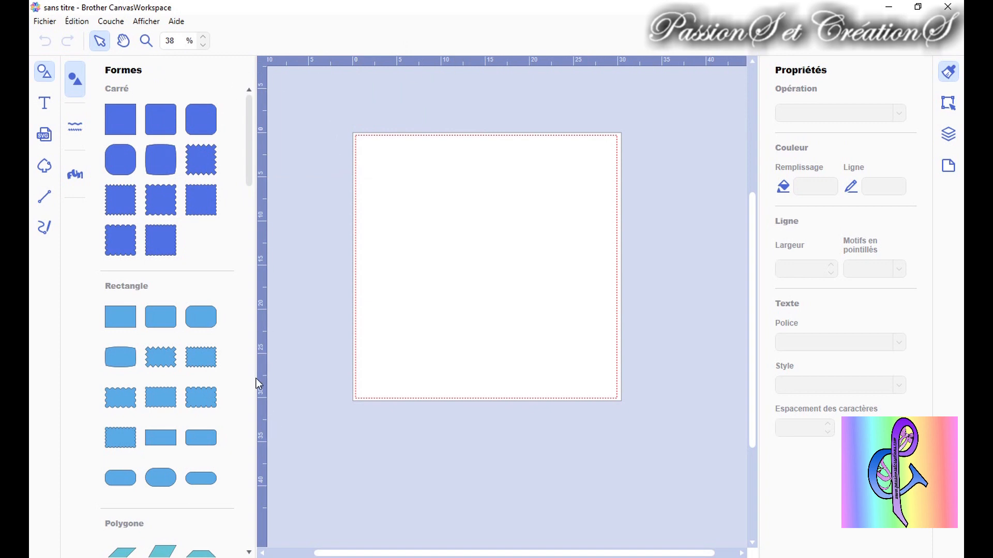
# Display the grid and the mat image again, and hide the ruler
pyautogui.click(145, 22)
pyautogui.click(196, 170)
pyautogui.click(148, 23)
pyautogui.moveTo(176, 21)
pyautogui.moveTo(141, 20)
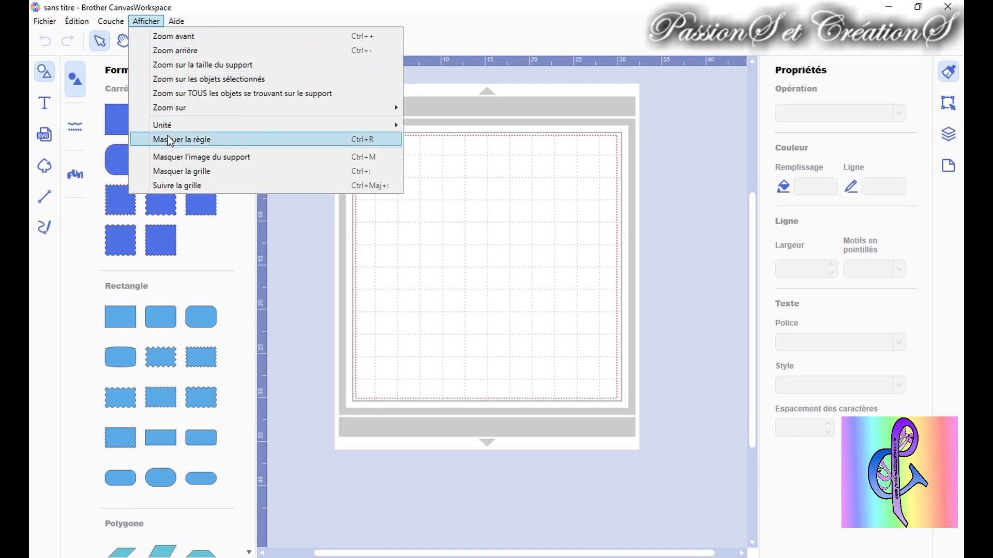
pyautogui.click(197, 135)
pyautogui.click(150, 21)
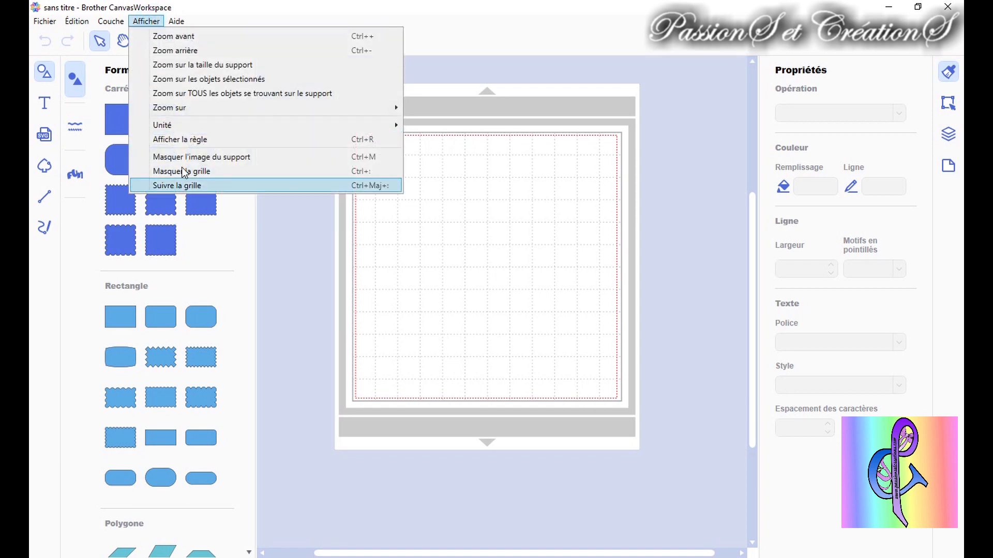
pyautogui.moveTo(184, 19)
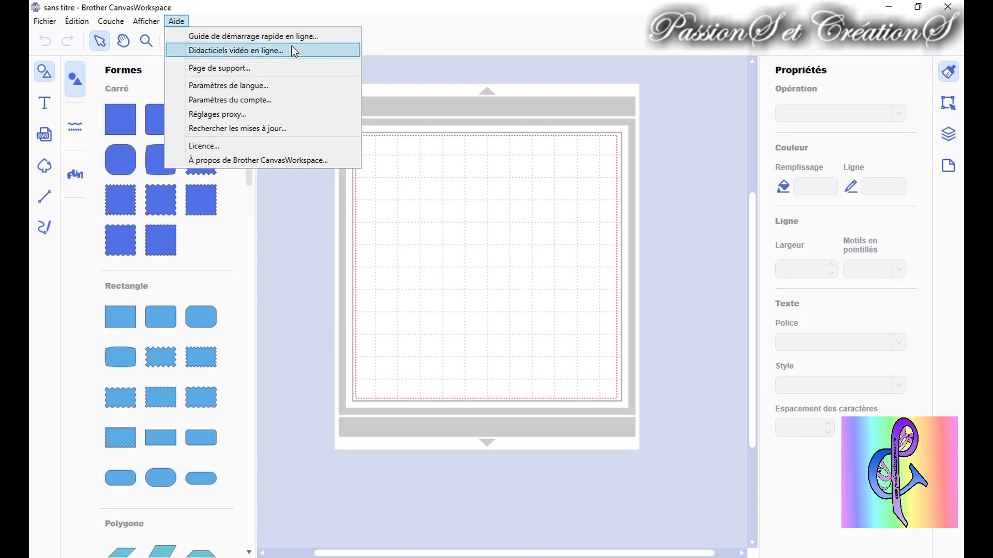
pyautogui.click(444, 236)
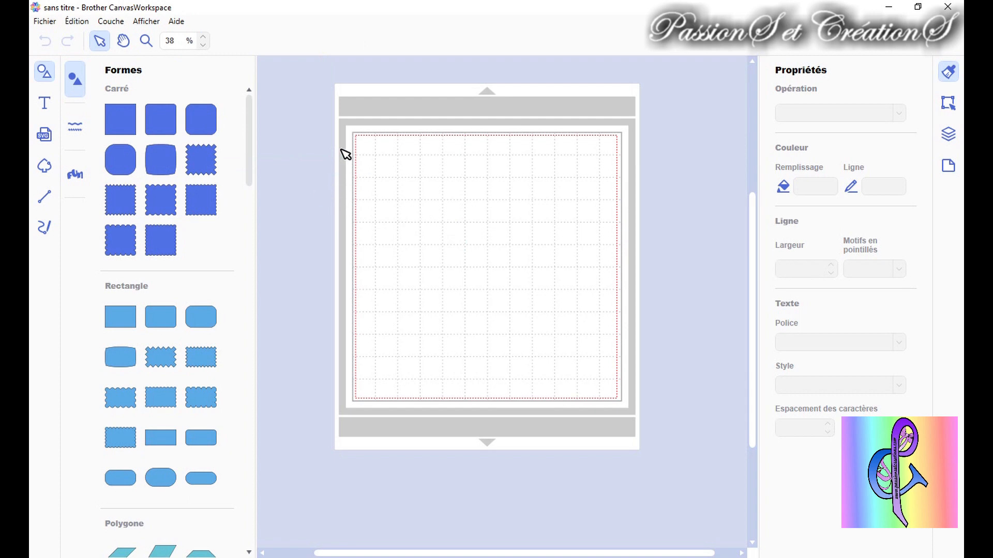
pyautogui.click(122, 24)
pyautogui.moveTo(76, 19)
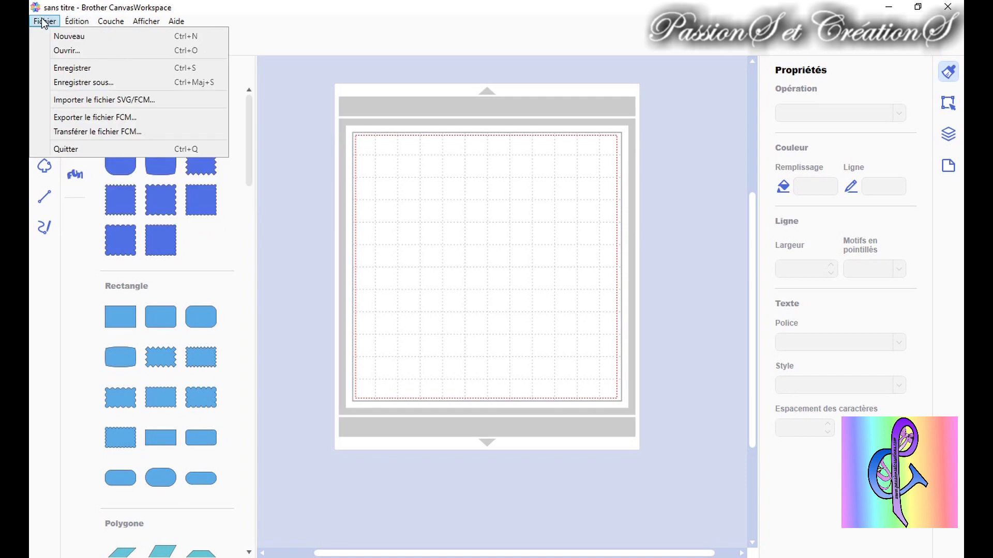
pyautogui.press('Right')
pyautogui.press('Right')
pyautogui.click(365, 142)
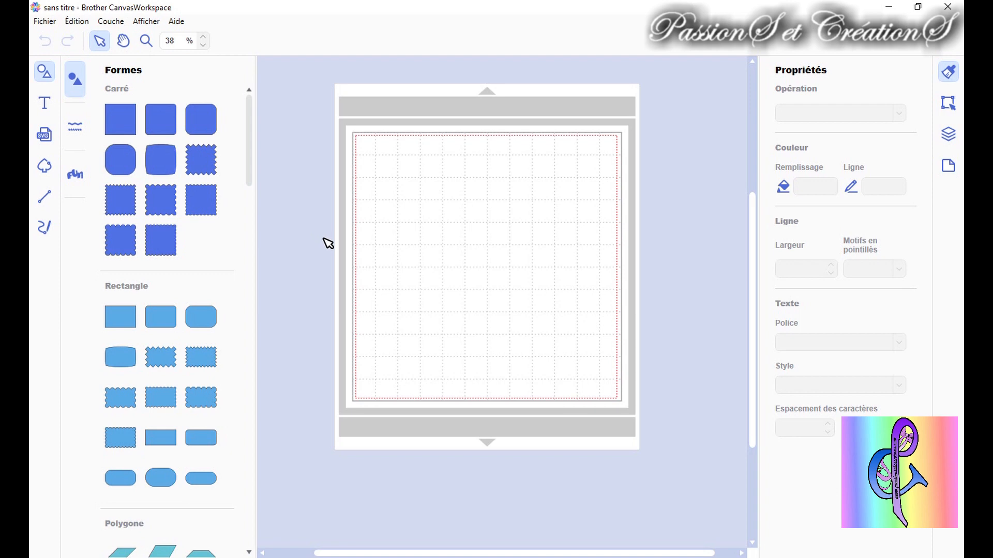
# Zoom in closely on the mat's grid and back out to the whole mat
pyautogui.scroll(2, 327, 243)
pyautogui.scroll(3, 328, 243)
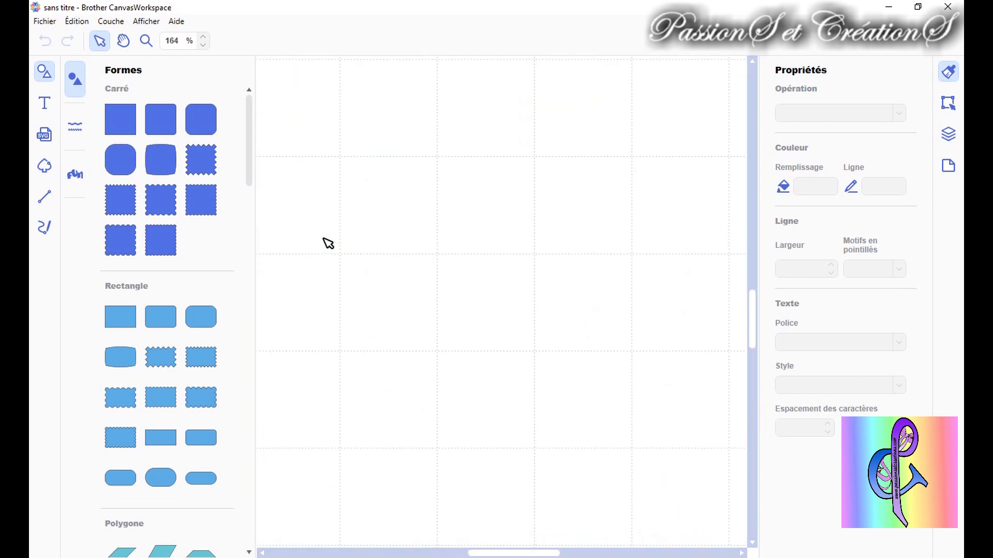
pyautogui.scroll(-6, 328, 243)
pyautogui.scroll(2, 328, 243)
pyautogui.scroll(-2, 328, 243)
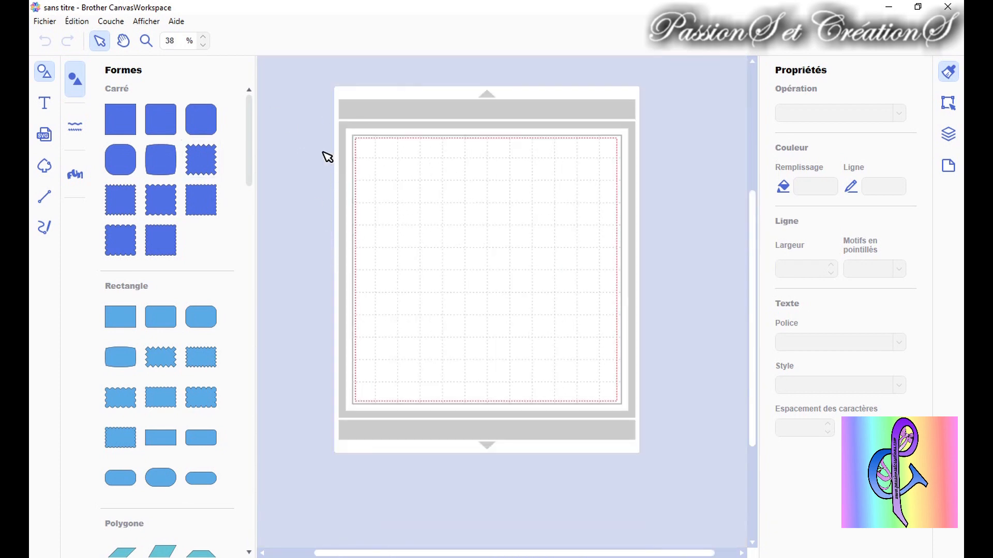
# Use the Zoom tool to magnify several spots and a framed area of the mat, and zoom back out
pyautogui.click(146, 40)
pyautogui.click(451, 217)
pyautogui.click(451, 217)
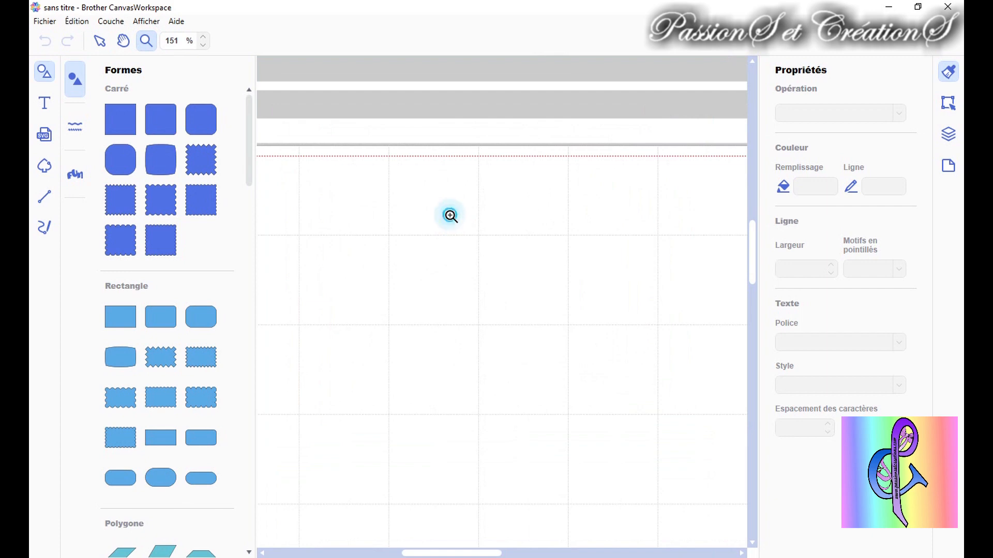
pyautogui.rightClick(393, 191)
pyautogui.click(340, 184)
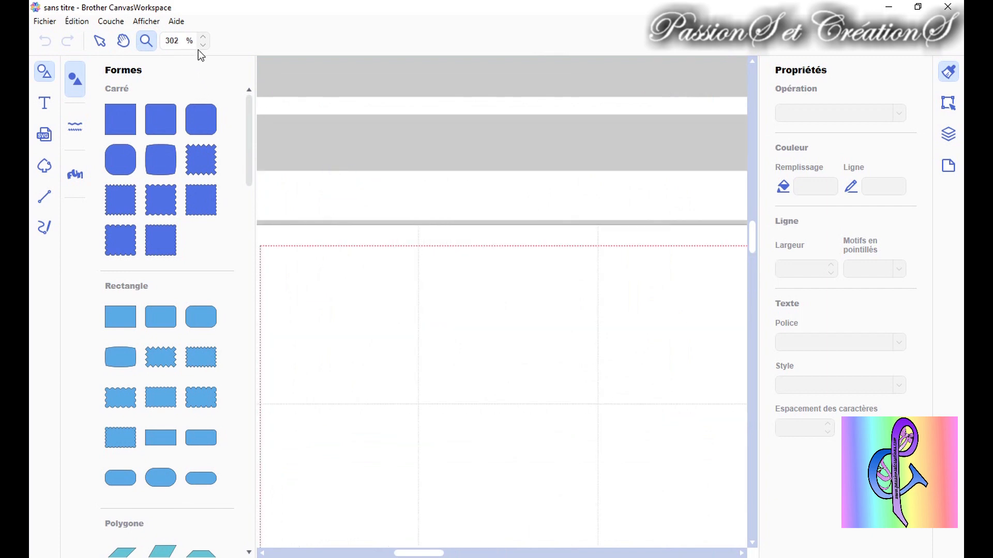
pyautogui.scroll(-2, 421, 244)
pyautogui.scroll(-8, 420, 244)
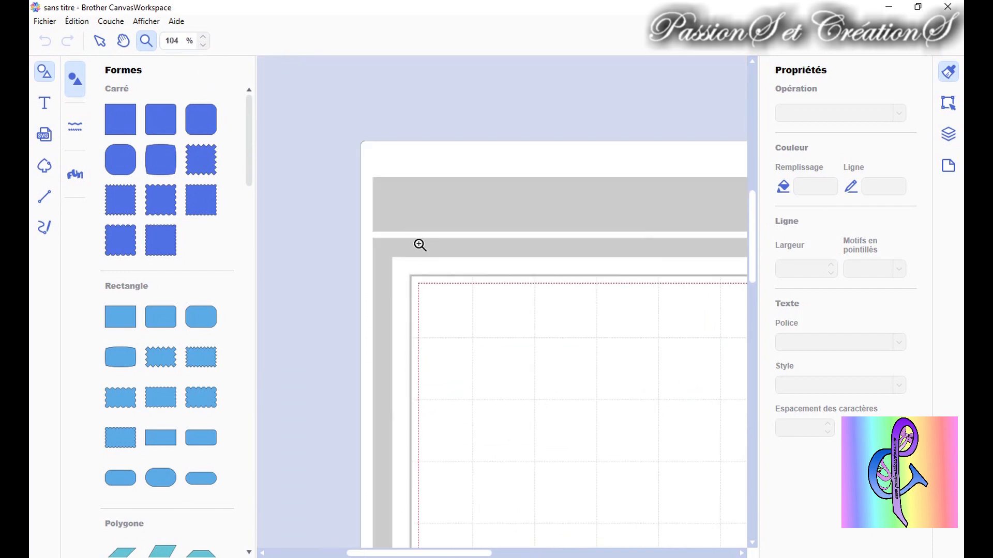
pyautogui.scroll(2, 502, 321)
pyautogui.moveTo(491, 282); pyautogui.dragTo(512, 337)
pyautogui.scroll(-8, 445, 269)
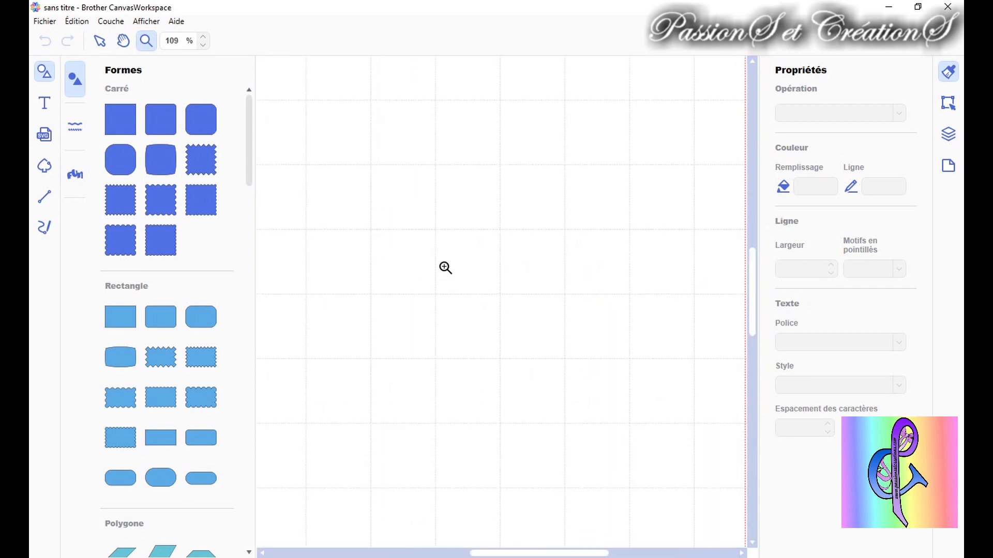
# Return to the selection tool and place a plain square in the upper-left part of the mat
pyautogui.click(99, 41)
pyautogui.scroll(-1, 469, 289)
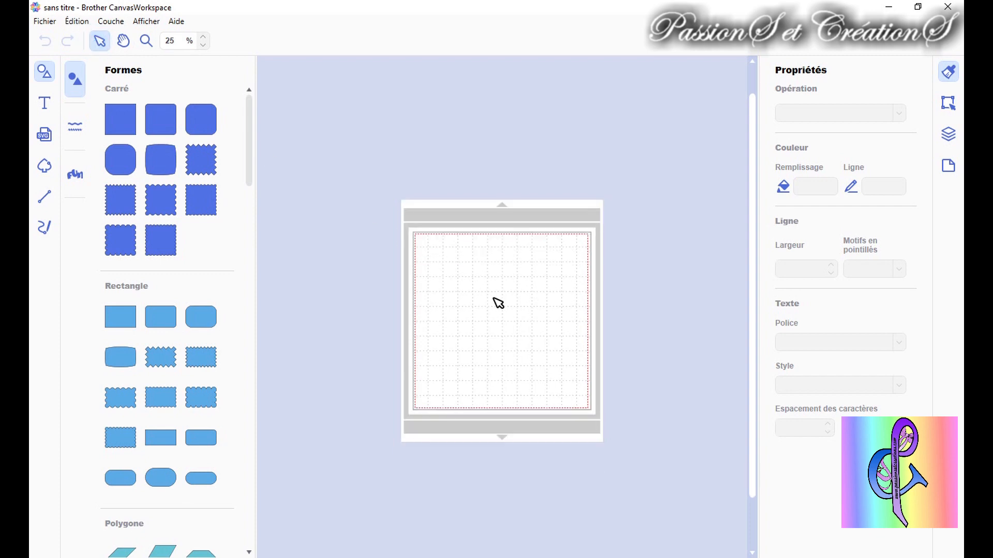
pyautogui.scroll(2, 498, 303)
pyautogui.scroll(-1, 498, 303)
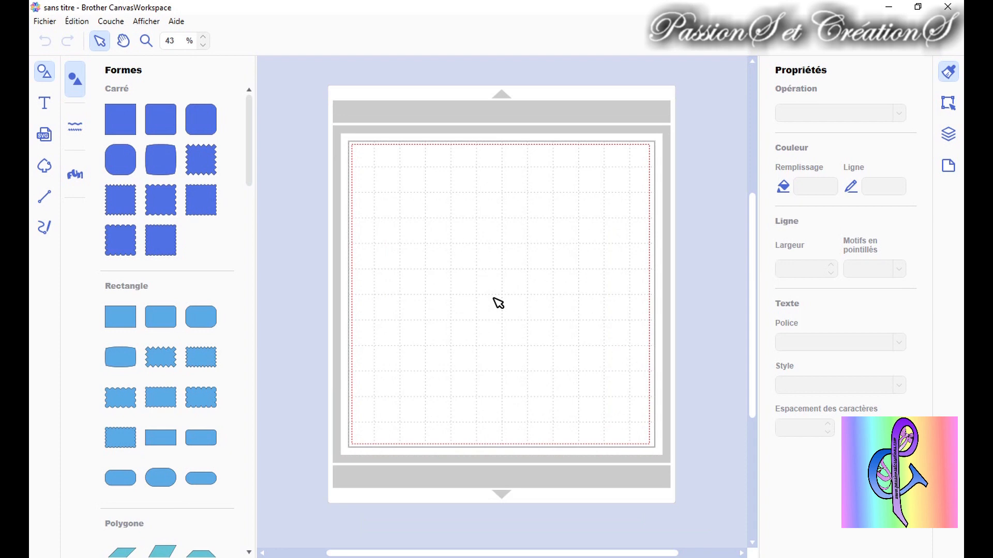
pyautogui.click(128, 124)
pyautogui.moveTo(397, 179); pyautogui.dragTo(447, 223)
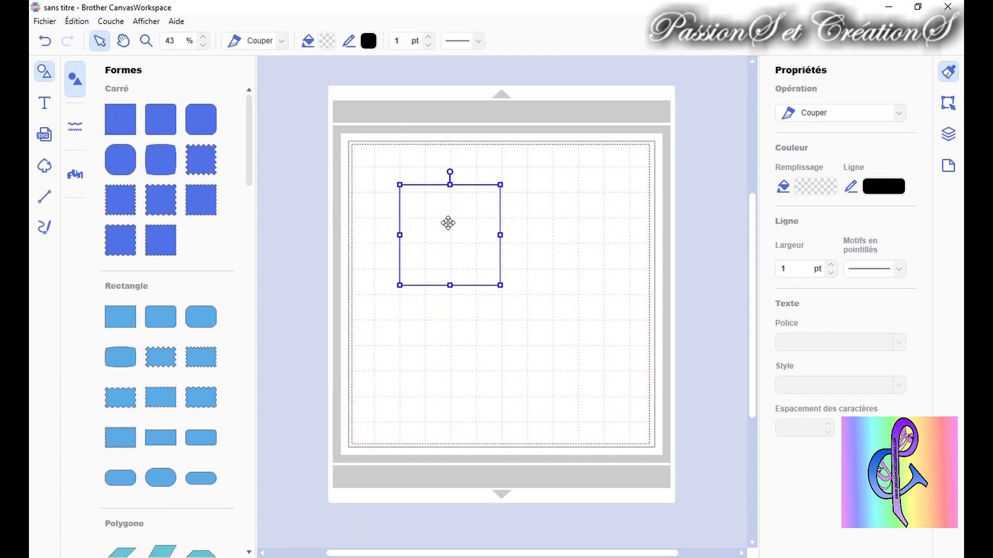
# Paste several copies of the square and place one beside the original
pyautogui.click(561, 246)
pyautogui.hotkey('ctrl', 'v')
pyautogui.moveTo(463, 253); pyautogui.dragTo(579, 249)
pyautogui.click(550, 378)
pyautogui.hotkey('ctrl', 'v')
pyautogui.hotkey('ctrl', 'v')
pyautogui.hotkey('ctrl', 'v')
pyautogui.hotkey('ctrl', 'v')
pyautogui.hotkey('ctrl', 'v')
pyautogui.hotkey('ctrl', 'v')
pyautogui.hotkey('ctrl', 'v')
# Move some of the pasted squares around the mat and delete all the squares together
pyautogui.moveTo(536, 321); pyautogui.dragTo(547, 393)
pyautogui.moveTo(489, 286); pyautogui.dragTo(343, 194)
pyautogui.moveTo(468, 262); pyautogui.dragTo(435, 153)
pyautogui.moveTo(322, 114); pyautogui.dragTo(631, 424)
pyautogui.press('Delete')
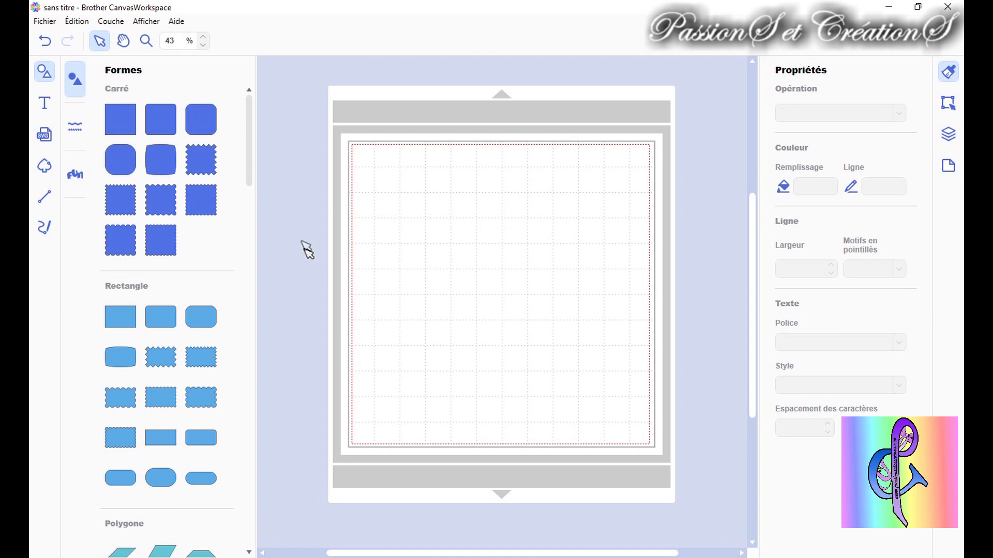
# Collapse and reopen the shape library, and examine its categories from squares and rectangles through to the miscellaneous shapes
pyautogui.click(45, 72)
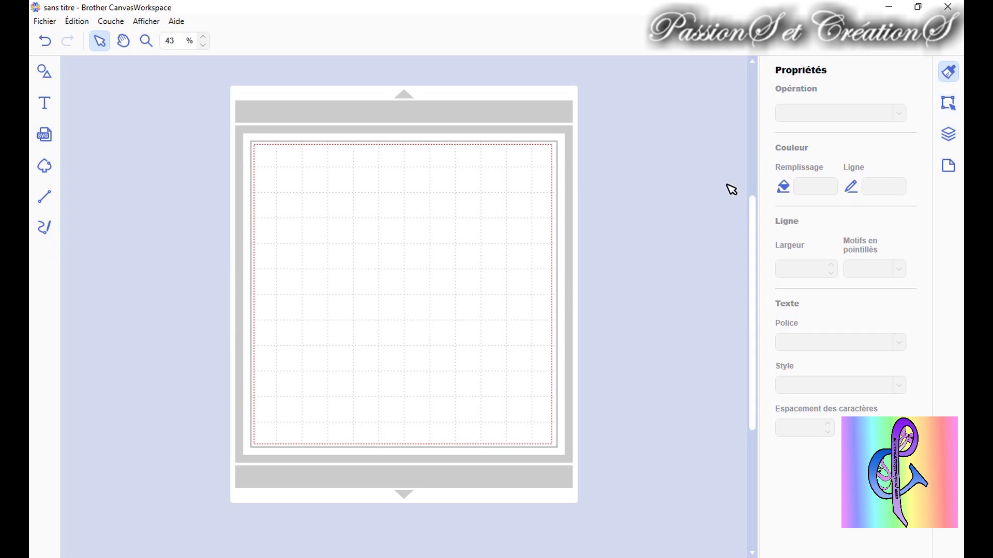
pyautogui.click(45, 72)
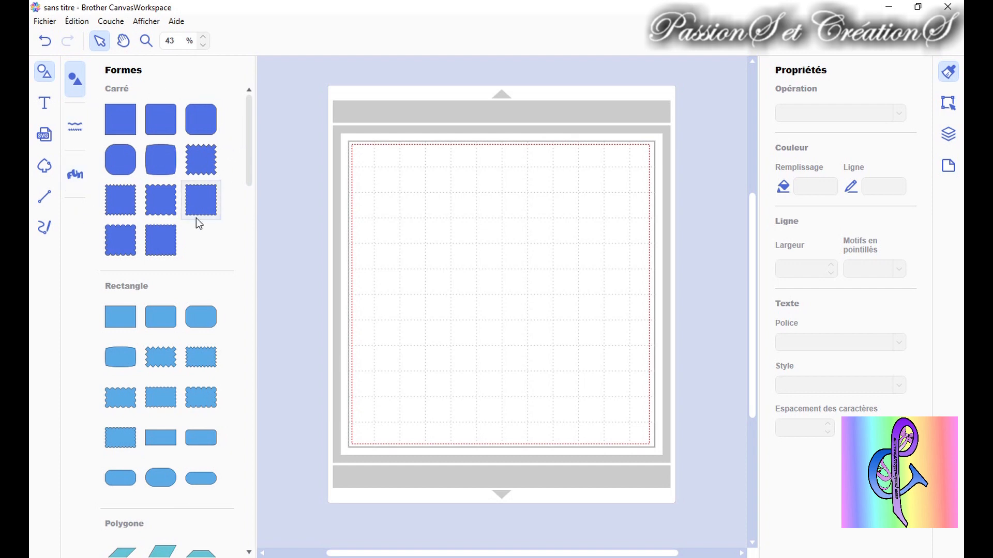
pyautogui.scroll(-1, 130, 272)
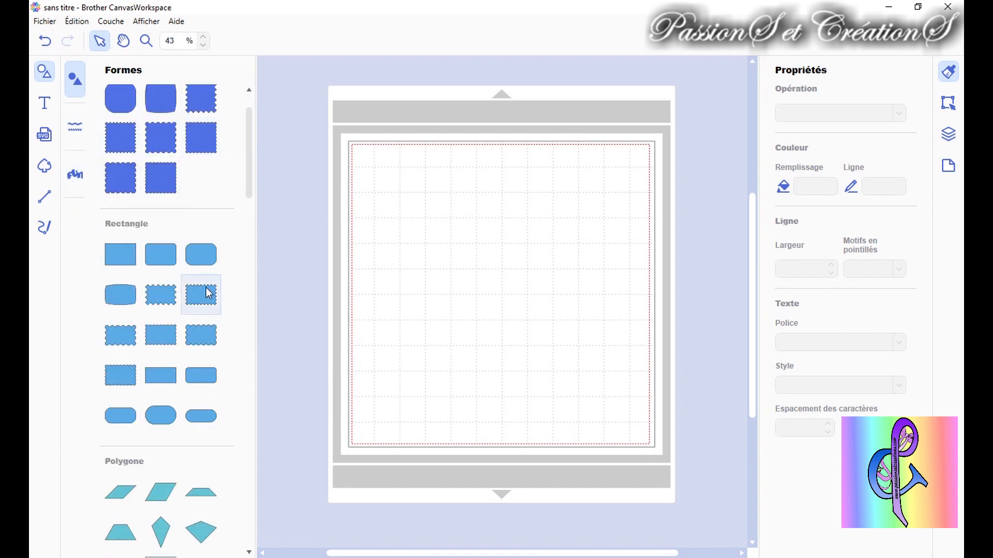
pyautogui.scroll(-3, 207, 293)
pyautogui.scroll(-5, 204, 293)
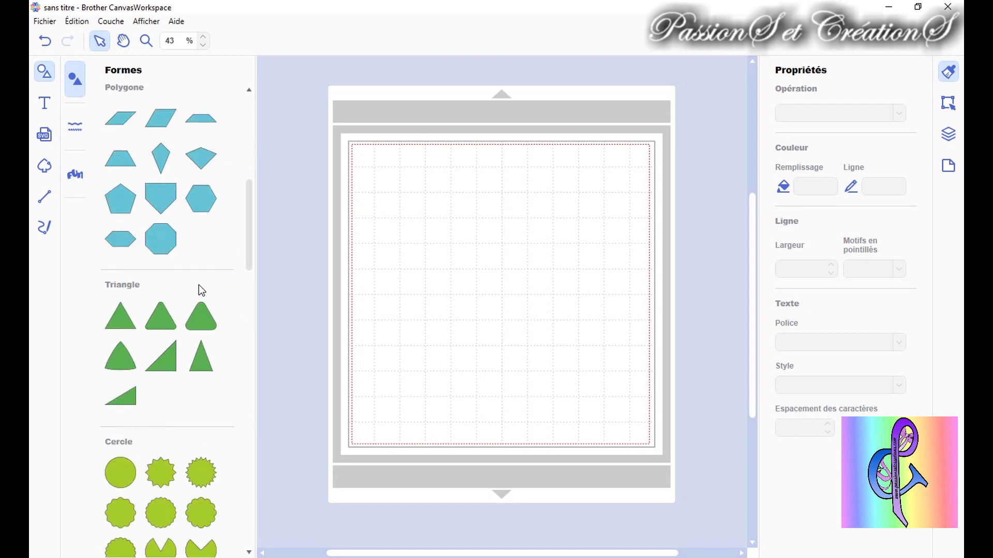
pyautogui.scroll(-6, 199, 285)
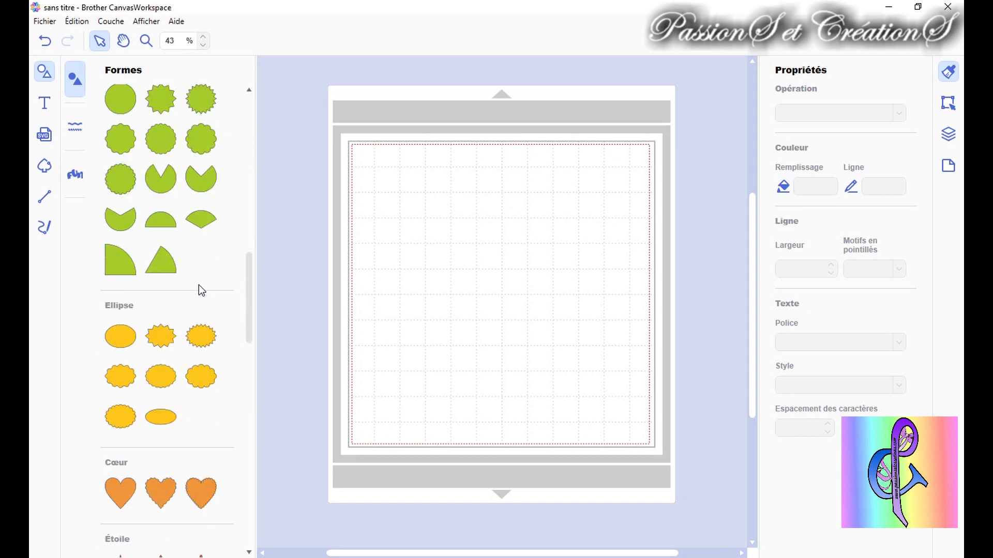
pyautogui.scroll(-6, 198, 284)
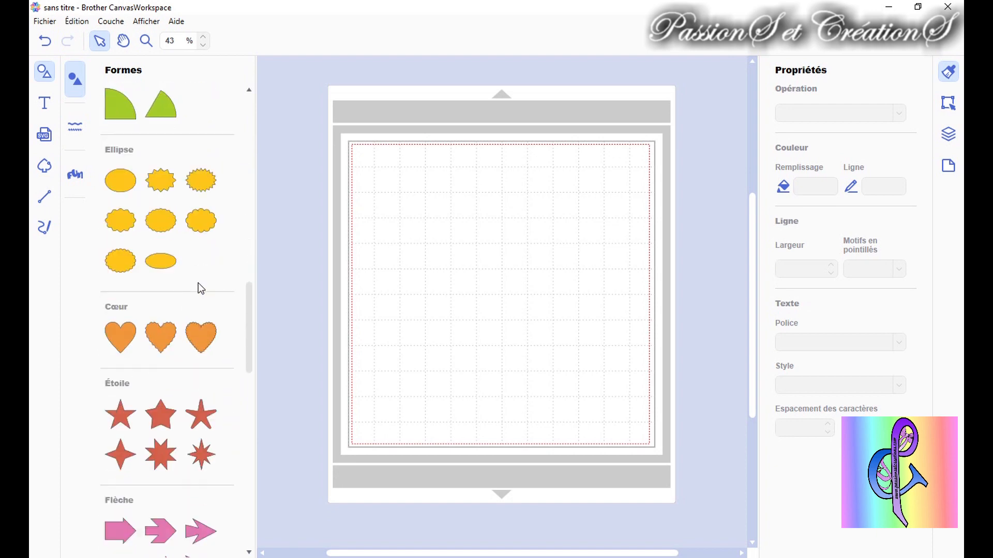
pyautogui.scroll(-6, 198, 286)
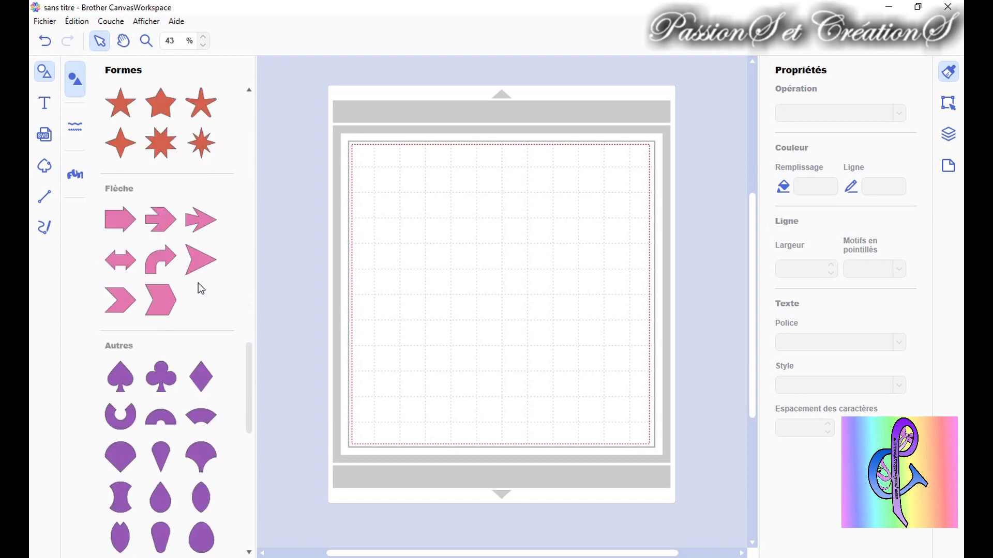
pyautogui.scroll(-6, 199, 283)
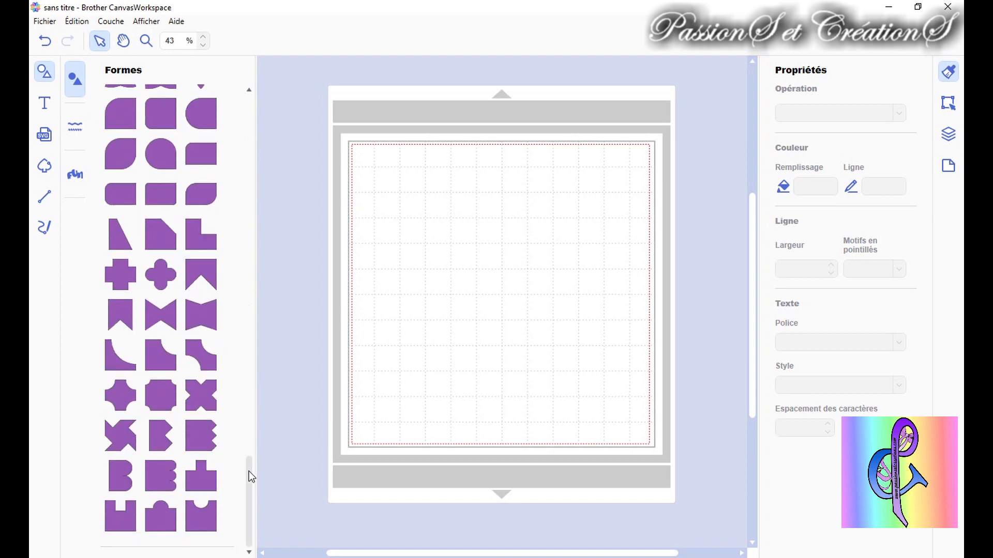
# Look over the square, rectangle and polygon shapes again, and examine the library of border designs (Bordures)
pyautogui.moveTo(249, 470); pyautogui.dragTo(250, 93)
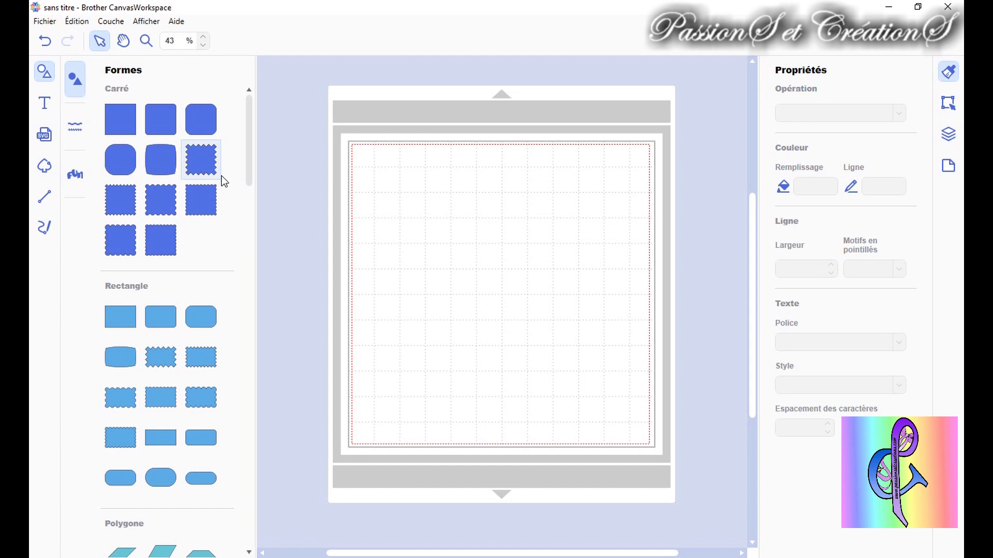
pyautogui.scroll(-3, 252, 180)
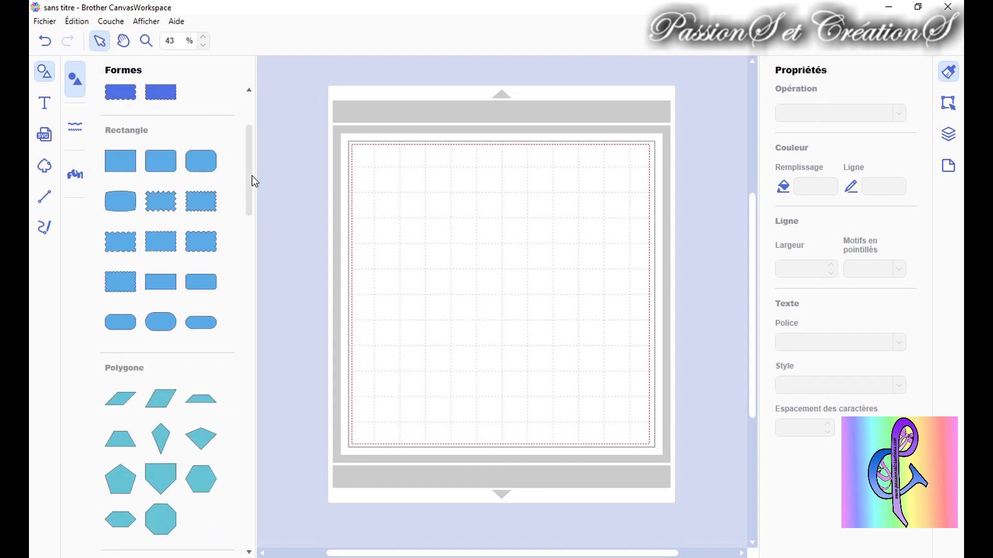
pyautogui.moveTo(249, 184); pyautogui.dragTo(263, 153)
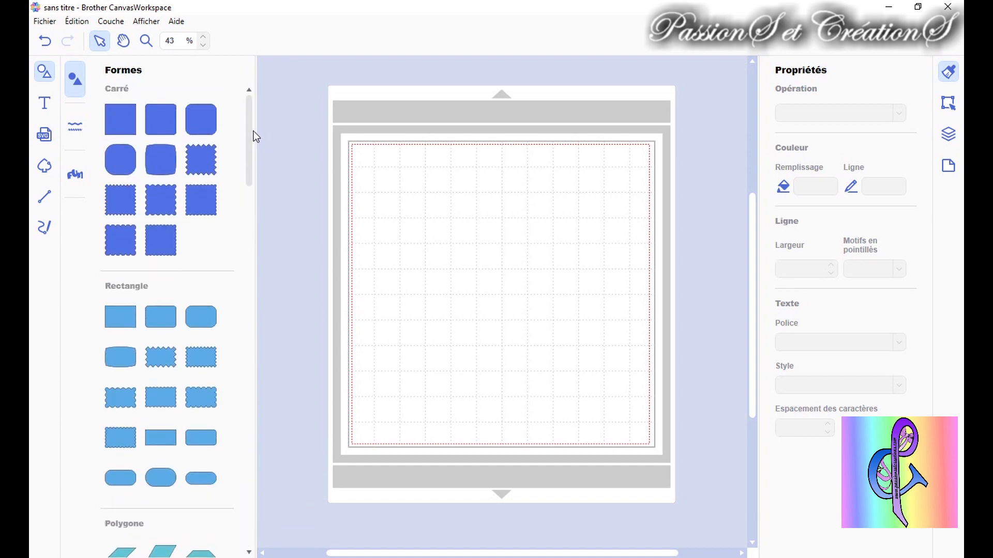
pyautogui.click(76, 129)
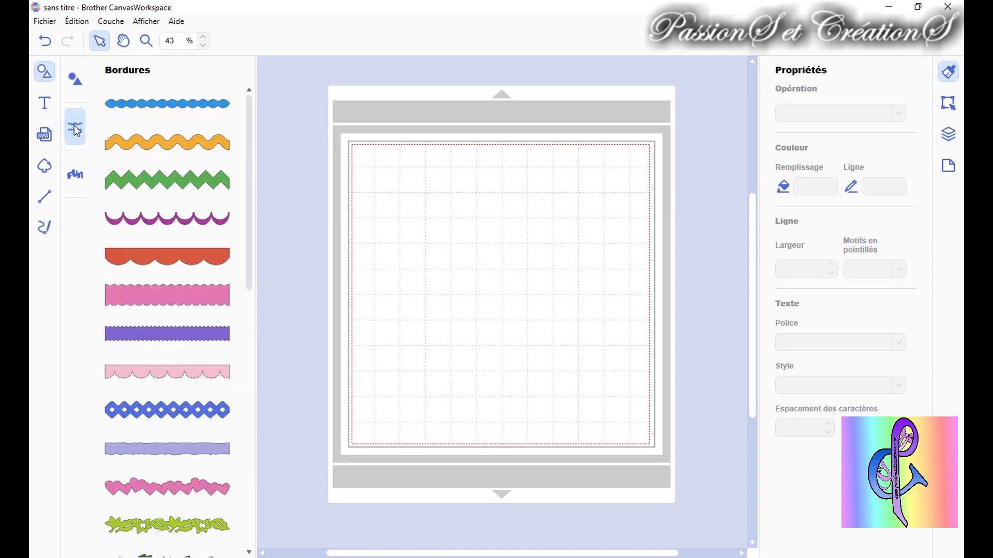
pyautogui.scroll(-10, 194, 218)
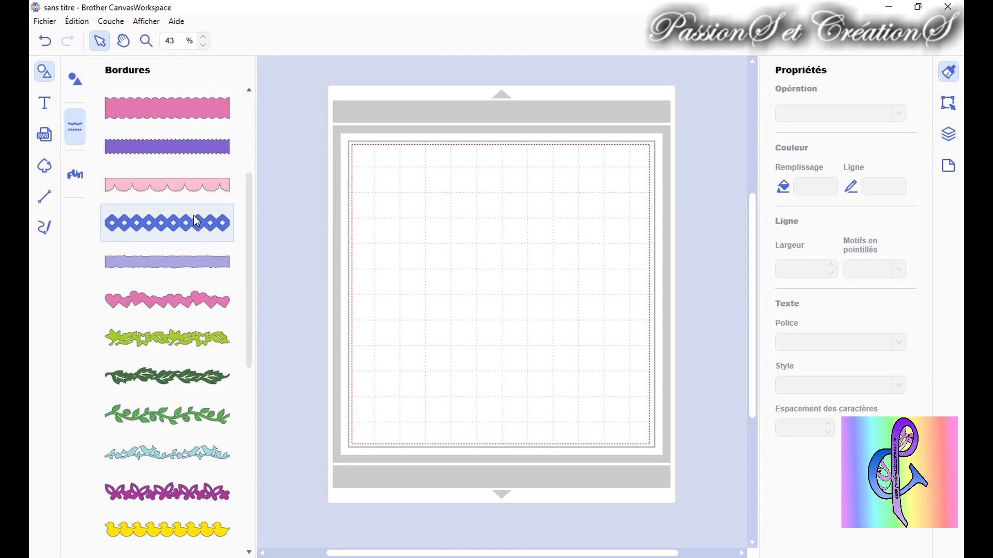
pyautogui.scroll(-7, 194, 217)
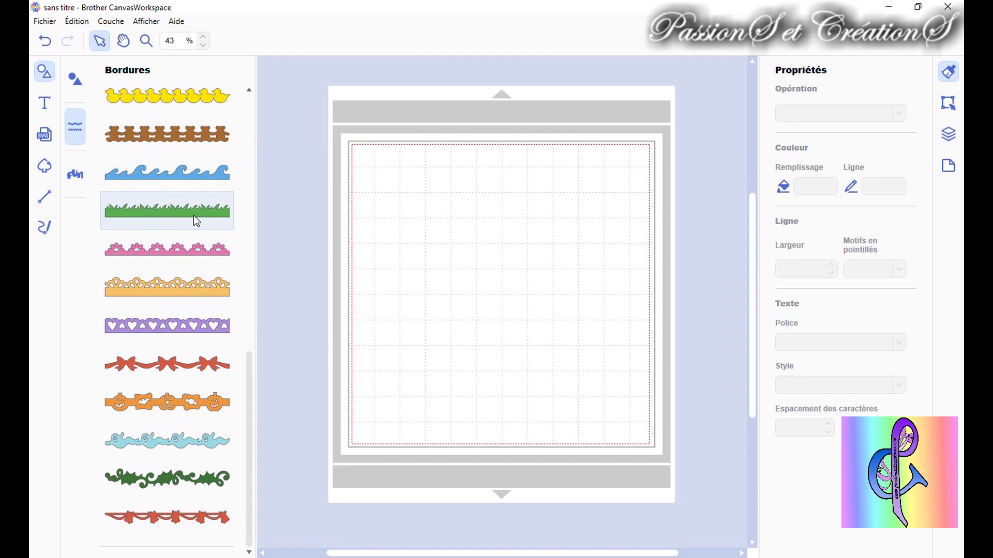
pyautogui.scroll(2, 194, 216)
pyautogui.scroll(15, 194, 217)
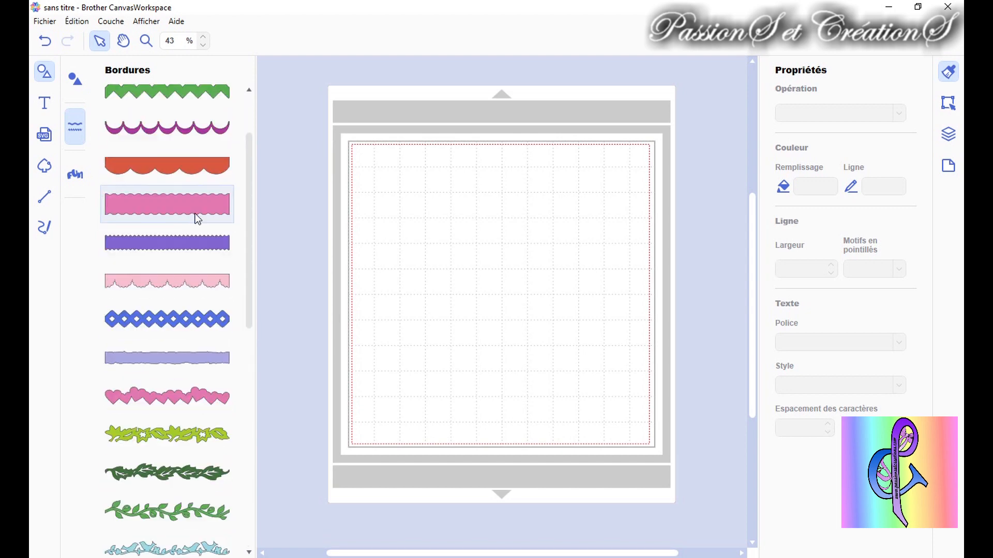
# Examine the ready-made word designs (Mots) from first to last, and collapse the shape library
pyautogui.click(75, 175)
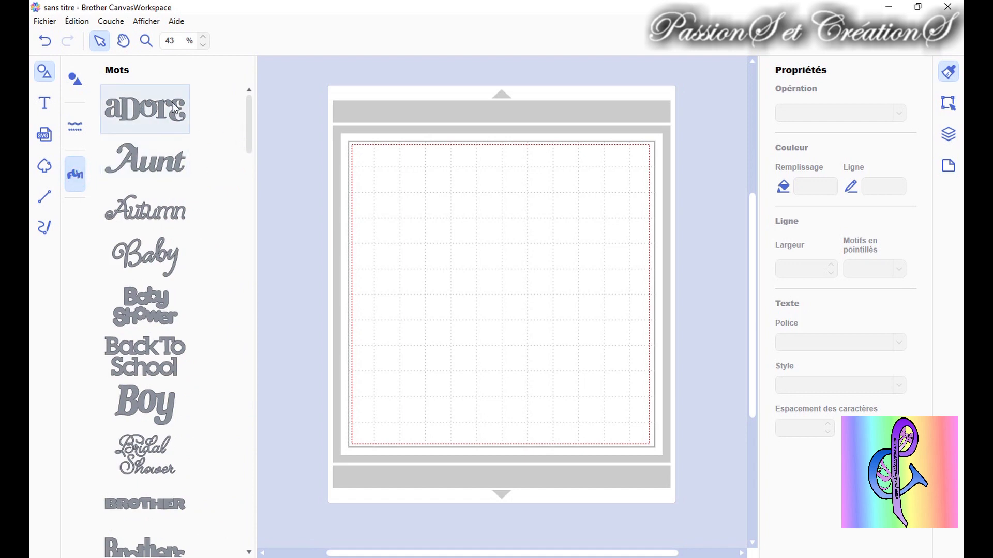
pyautogui.scroll(-1, 216, 159)
pyautogui.scroll(-10, 216, 157)
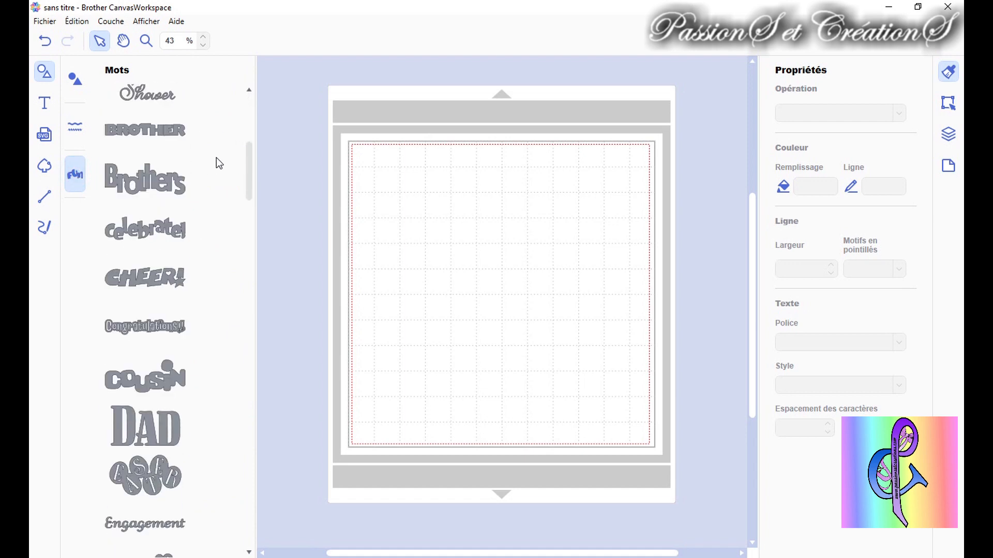
pyautogui.scroll(-11, 216, 159)
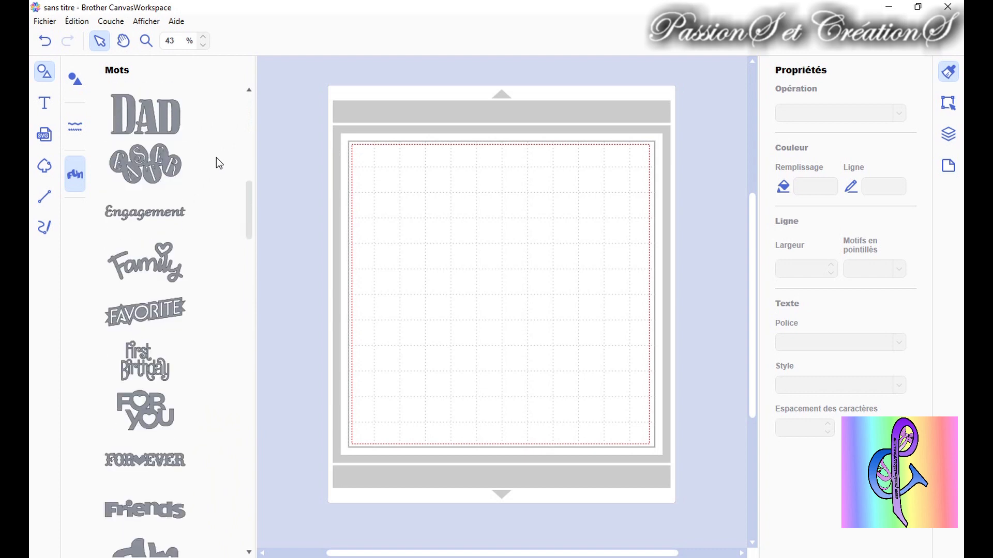
pyautogui.scroll(-17, 216, 157)
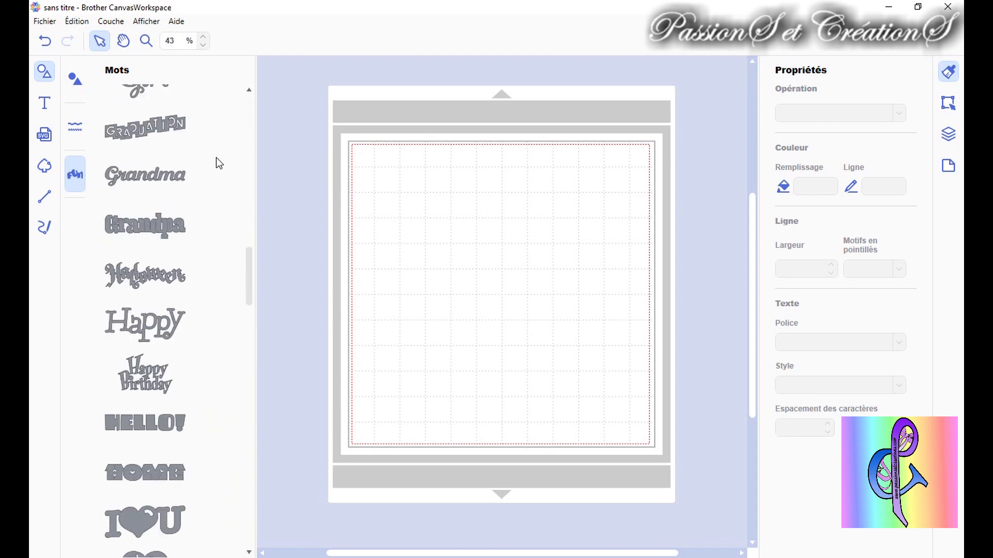
pyautogui.scroll(-20, 216, 158)
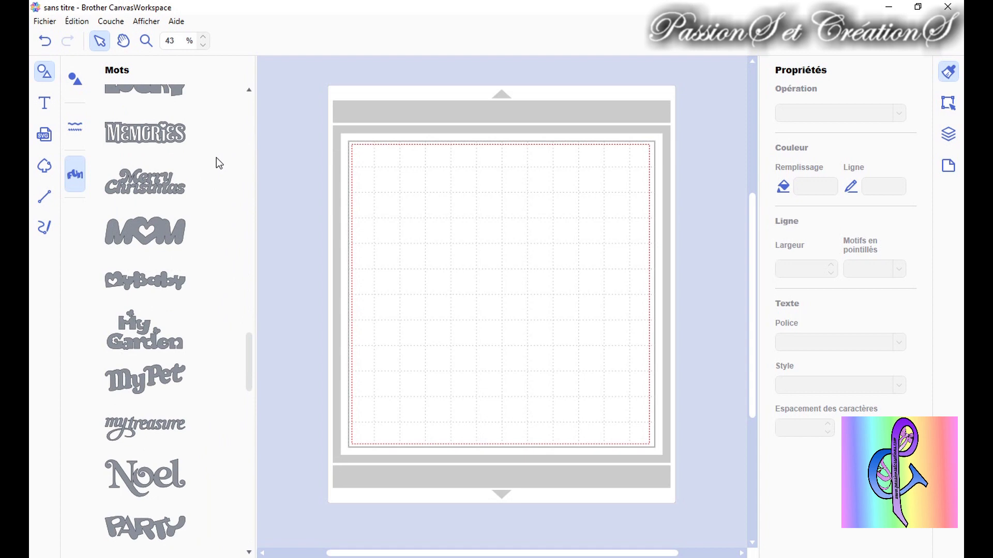
pyautogui.scroll(-20, 216, 157)
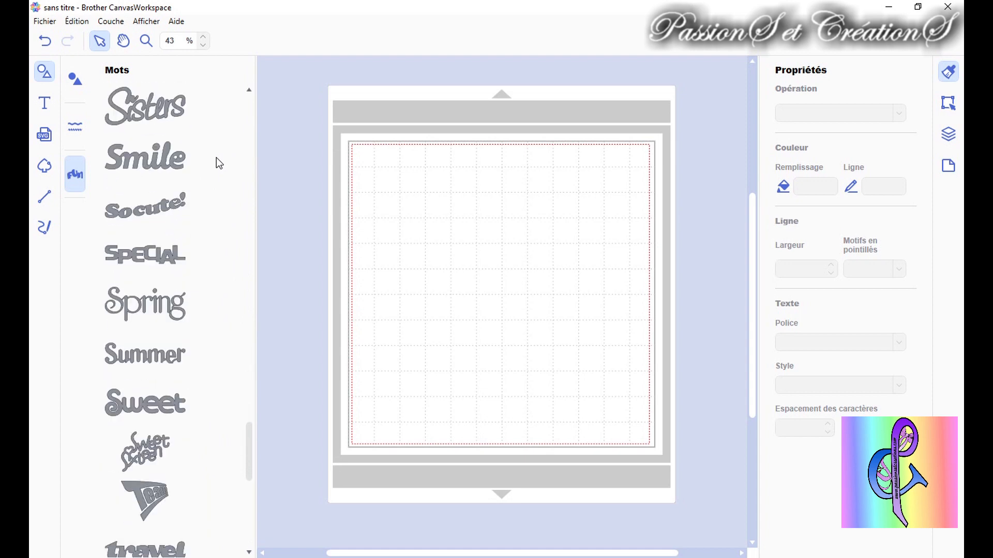
pyautogui.scroll(-10, 217, 163)
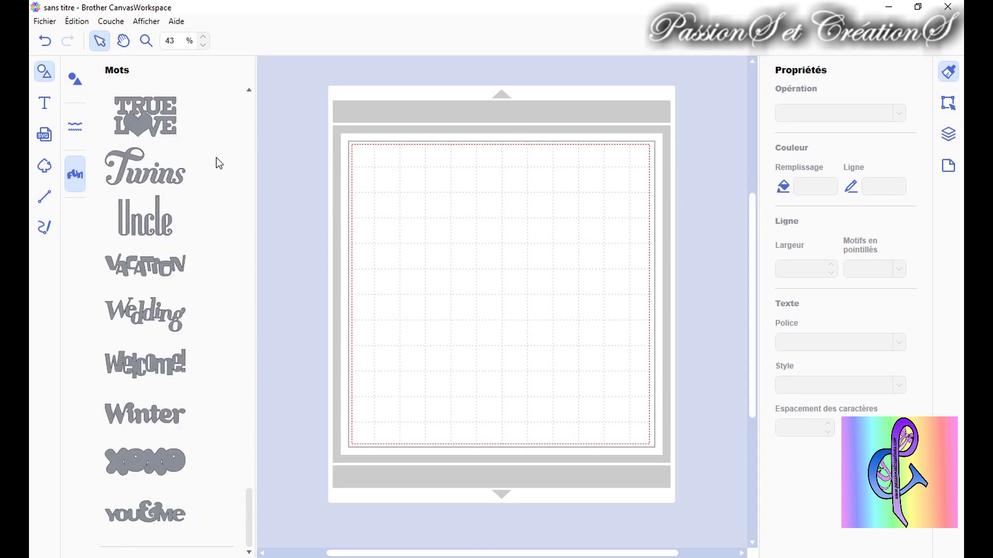
pyautogui.scroll(3, 216, 158)
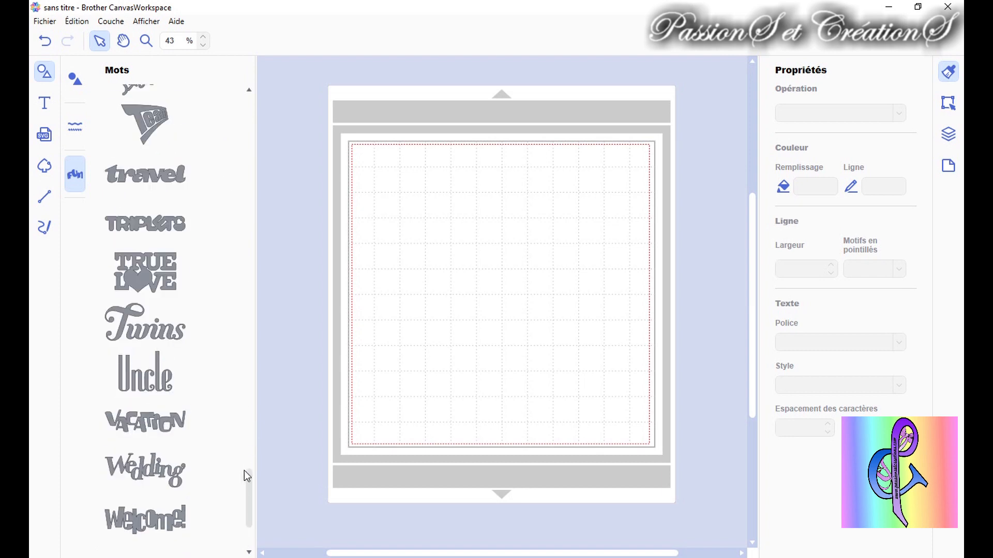
pyautogui.moveTo(248, 483); pyautogui.dragTo(237, 95)
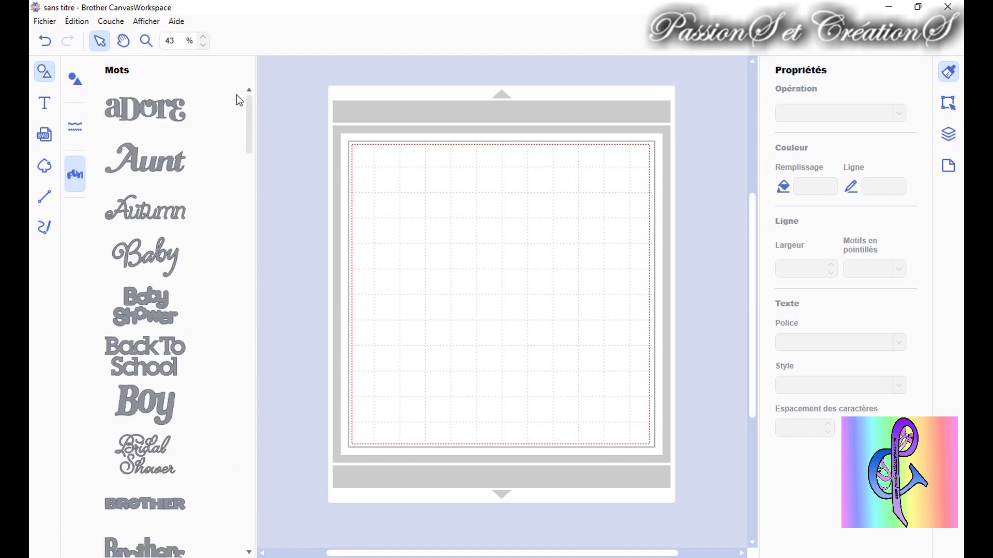
pyautogui.click(43, 75)
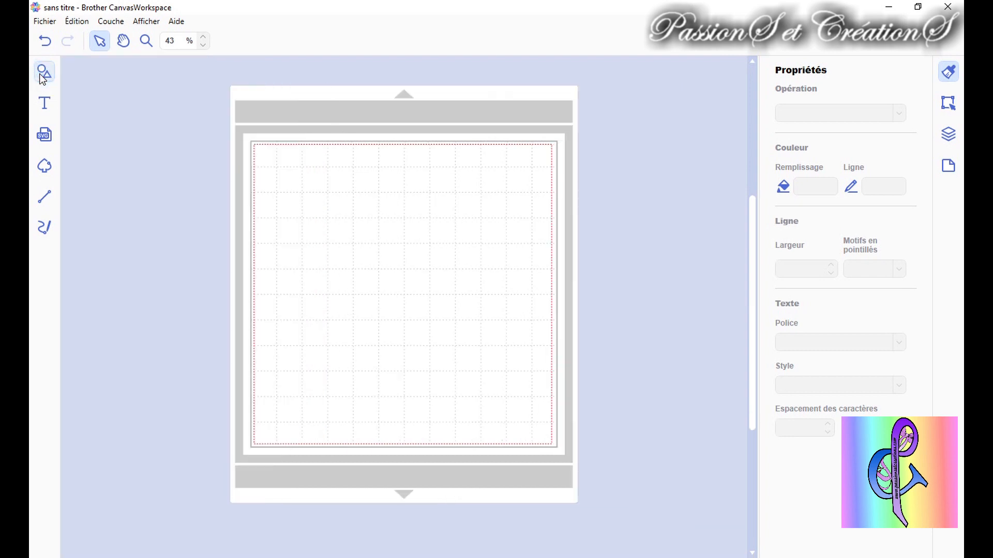
# Try the Text tool in the upper-left part of the mat
pyautogui.click(44, 106)
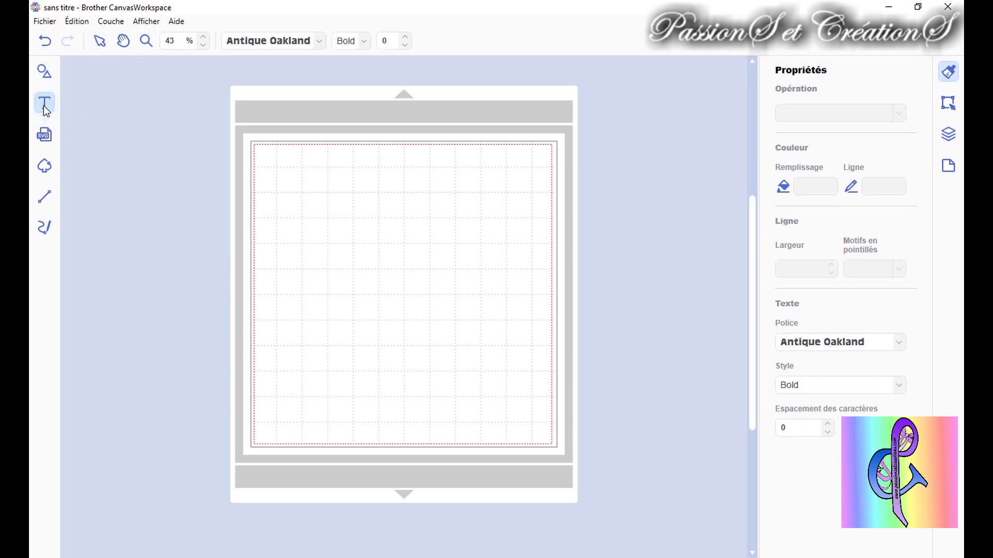
pyautogui.click(285, 162)
pyautogui.click(339, 213)
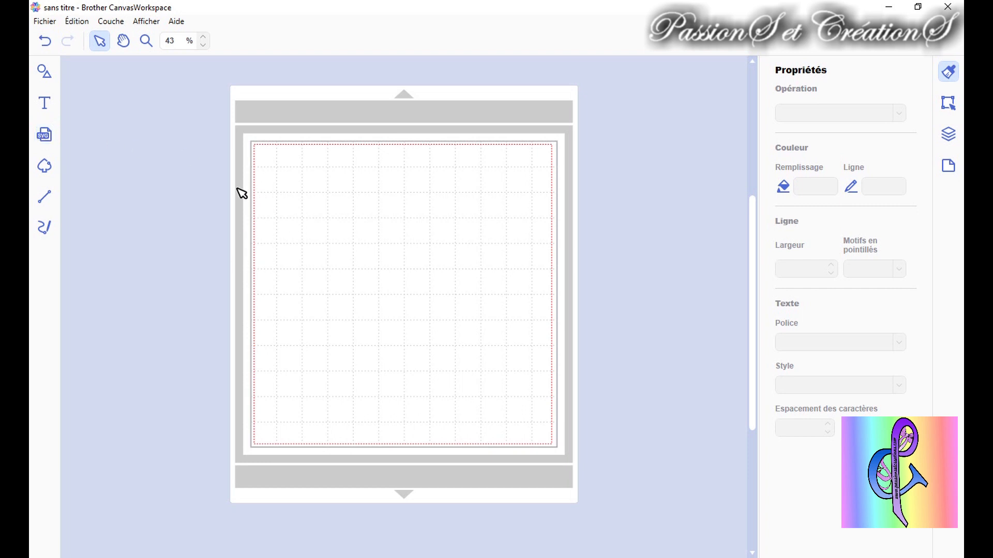
# Load images.png for image tracing and crop it closely around the Eiffel Tower to 31.2 mm wide
pyautogui.click(46, 166)
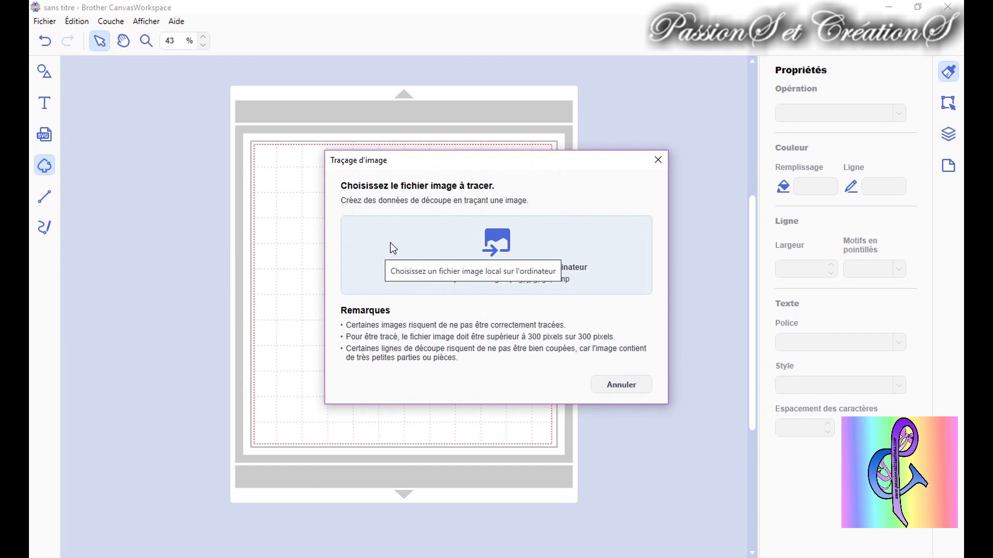
pyautogui.click(419, 248)
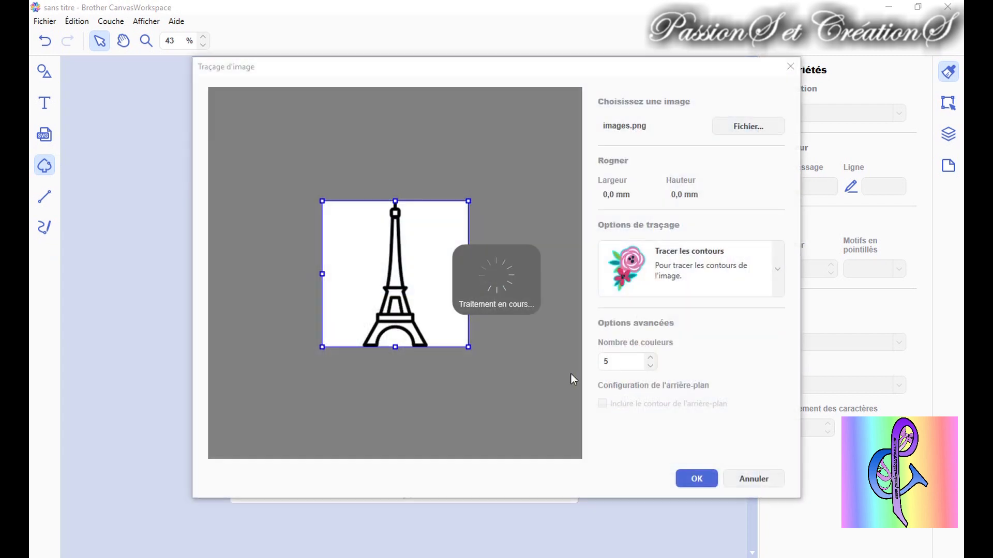
pyautogui.moveTo(322, 274); pyautogui.dragTo(357, 284)
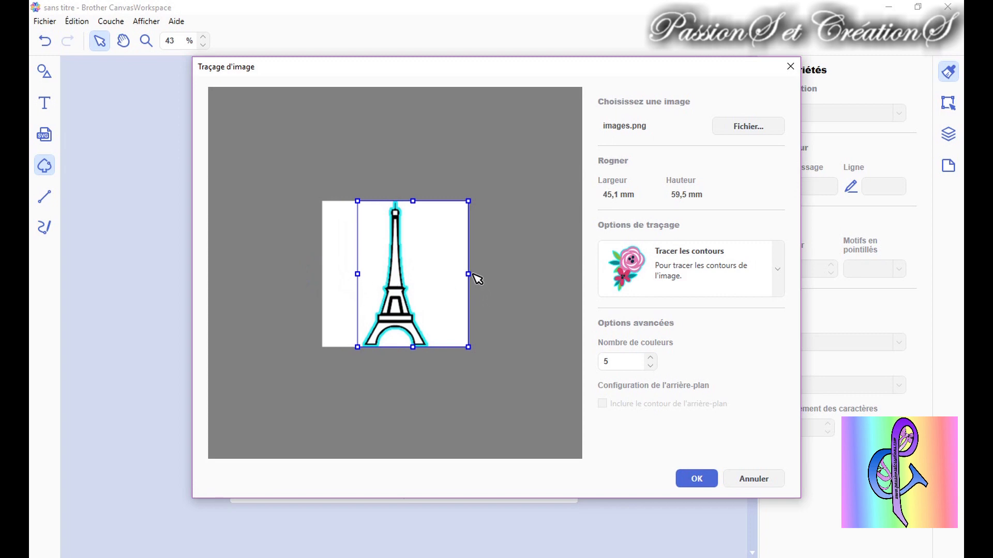
pyautogui.moveTo(470, 273); pyautogui.dragTo(434, 271)
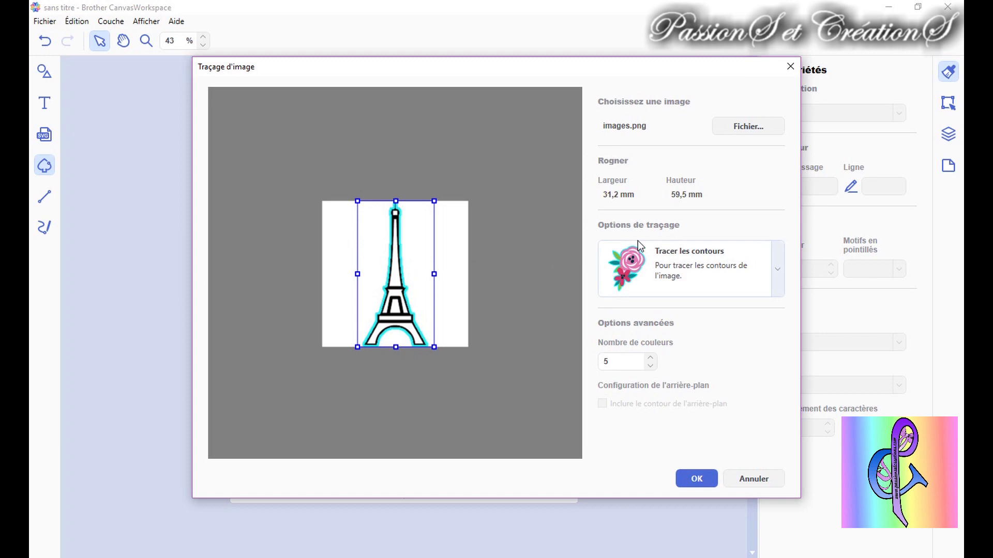
# Set the tracing option to Tracer par couleur and raise the number of colours to 20
pyautogui.click(675, 269)
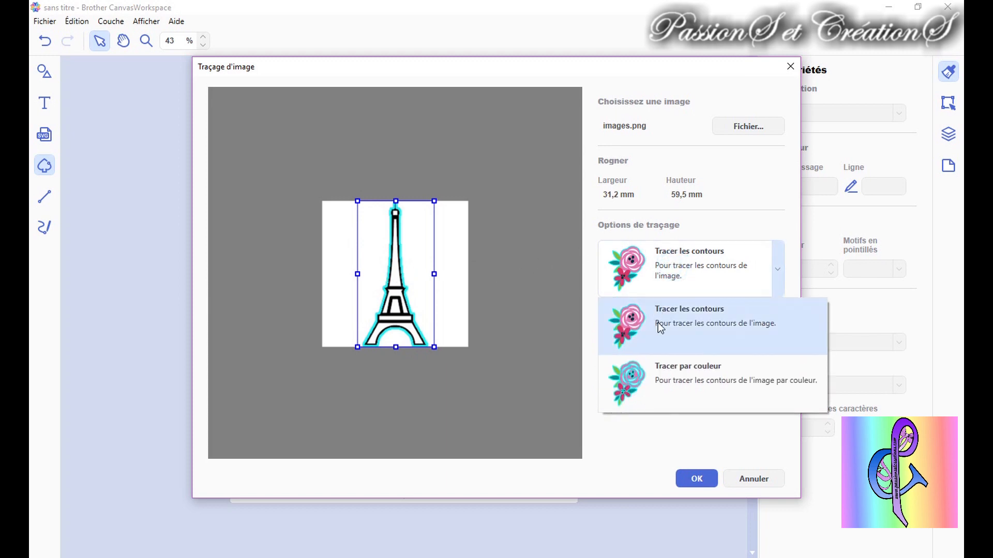
pyautogui.click(668, 362)
pyautogui.click(650, 357)
pyautogui.click(650, 357)
pyautogui.click(650, 356)
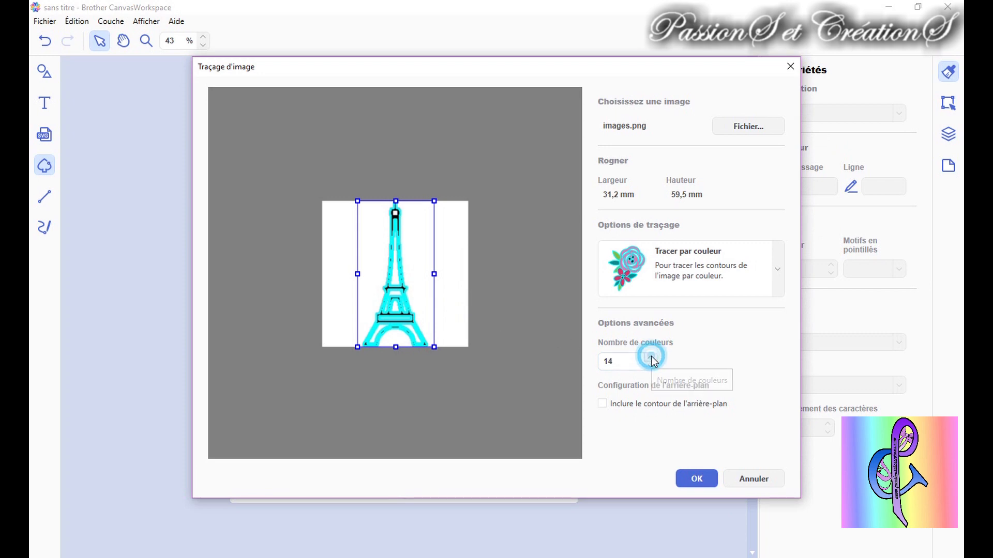
pyautogui.click(650, 356)
pyautogui.click(651, 356)
pyautogui.click(651, 357)
pyautogui.click(650, 356)
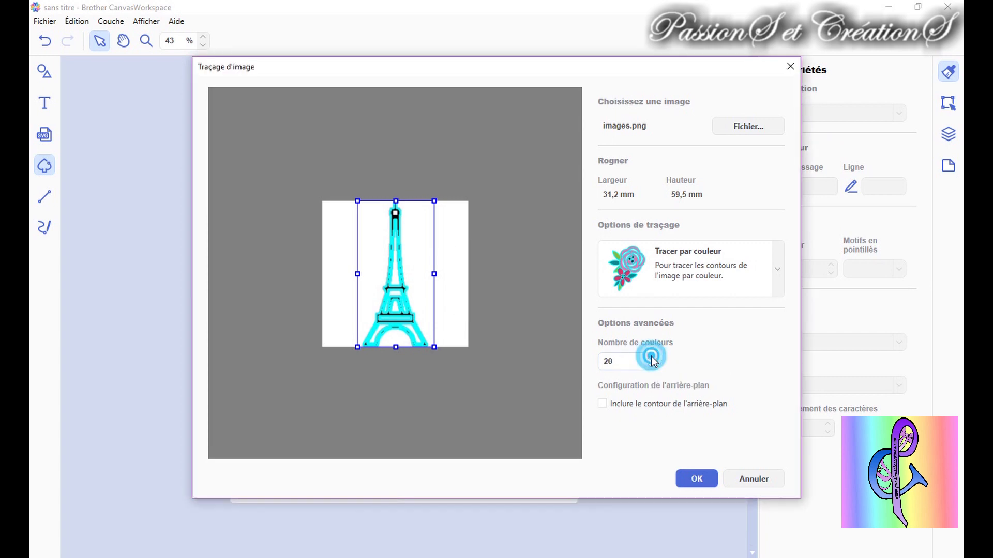
# Switch the tracing back to Tracer les contours with the number of colours set to 2, and close the image tracing without applying it
pyautogui.click(636, 272)
pyautogui.click(644, 323)
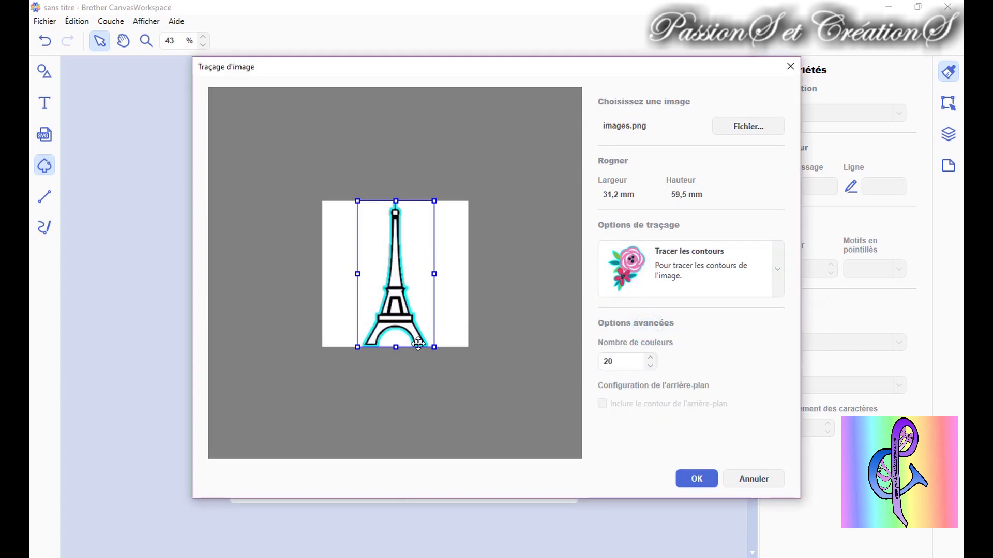
pyautogui.doubleClick(632, 361)
pyautogui.write('2')
pyautogui.click(701, 346)
pyautogui.click(687, 370)
pyautogui.click(790, 67)
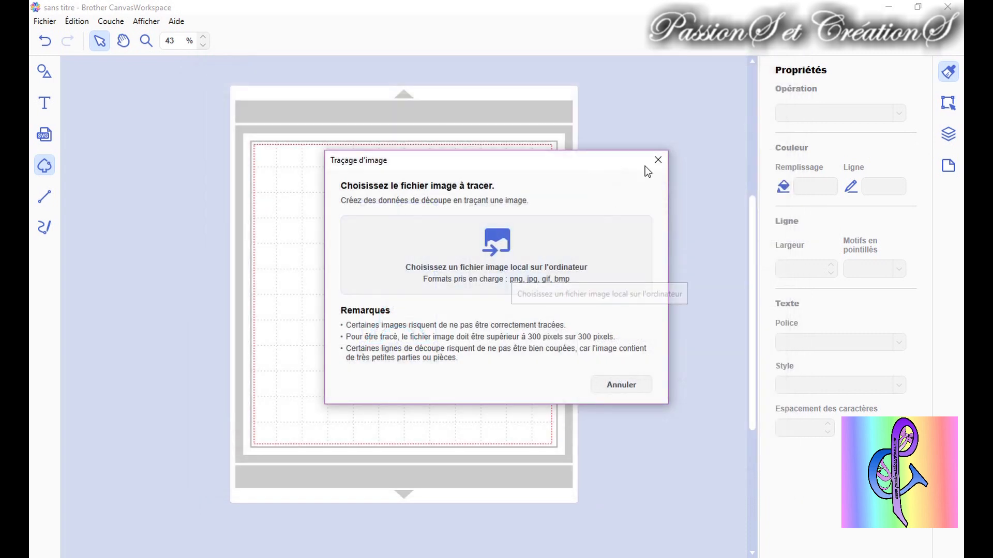
pyautogui.click(658, 160)
# Draw a closed seven-point outline of straight lines across the upper part of the mat, and delete it
pyautogui.click(45, 196)
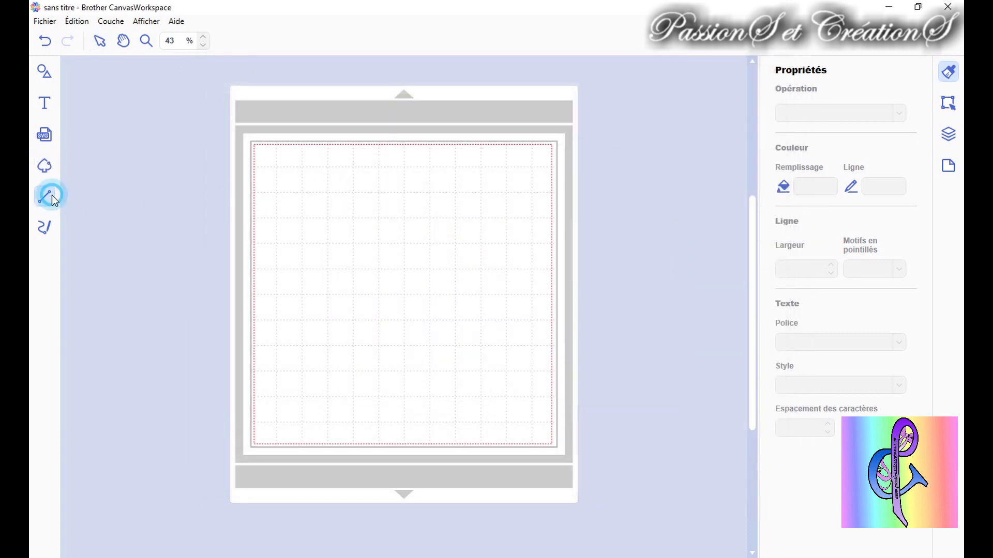
pyautogui.click(274, 207)
pyautogui.click(350, 174)
pyautogui.click(413, 223)
pyautogui.click(346, 288)
pyautogui.click(485, 340)
pyautogui.click(513, 220)
pyautogui.click(344, 242)
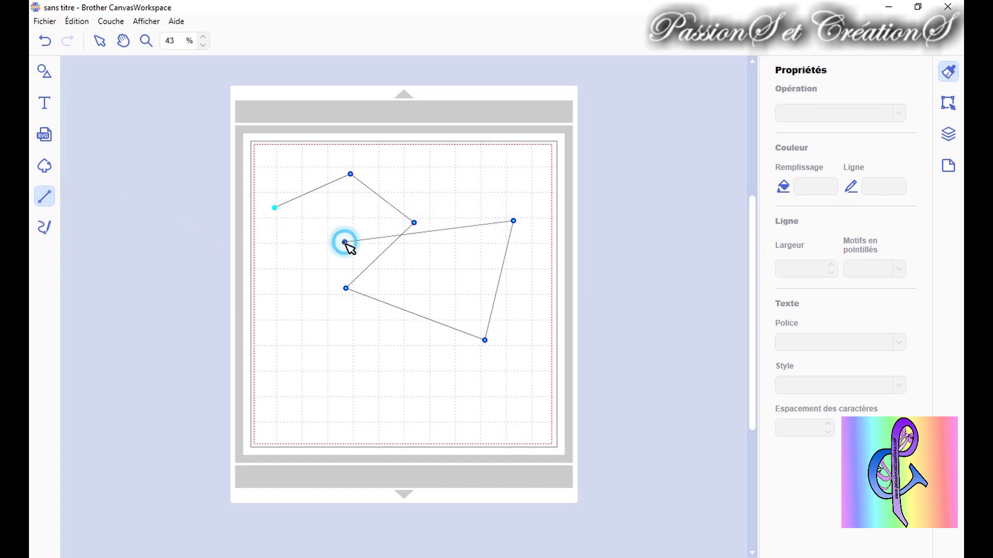
pyautogui.click(274, 207)
pyautogui.press('Delete')
# Try the freehand path tool with a short stroke left of the mat's centre, and return to the selection tool
pyautogui.click(45, 227)
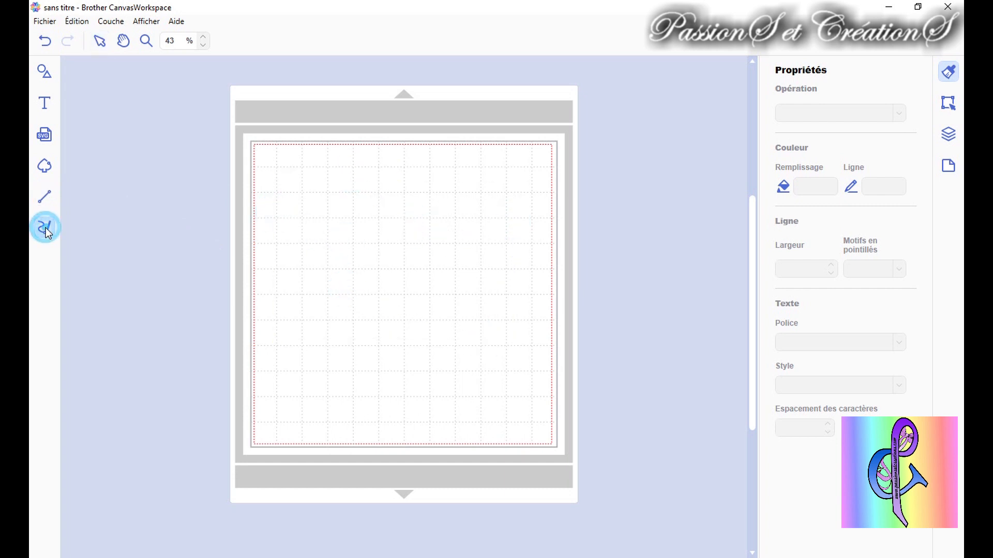
pyautogui.moveTo(301, 254)
pyautogui.mouseDown()
pyautogui.moveTo(309, 218)
pyautogui.moveTo(354, 208)
pyautogui.moveTo(381, 238)
pyautogui.moveTo(369, 249)
pyautogui.moveTo(384, 214)
pyautogui.moveTo(455, 227)
pyautogui.moveTo(474, 282)
pyautogui.moveTo(424, 307)
pyautogui.moveTo(443, 273)
pyautogui.moveTo(502, 314)
pyautogui.moveTo(482, 371)
pyautogui.moveTo(432, 384)
pyautogui.moveTo(411, 357)
pyautogui.moveTo(403, 305)
pyautogui.moveTo(368, 283)
pyautogui.moveTo(347, 303)
pyautogui.mouseUp()
pyautogui.click(100, 46)
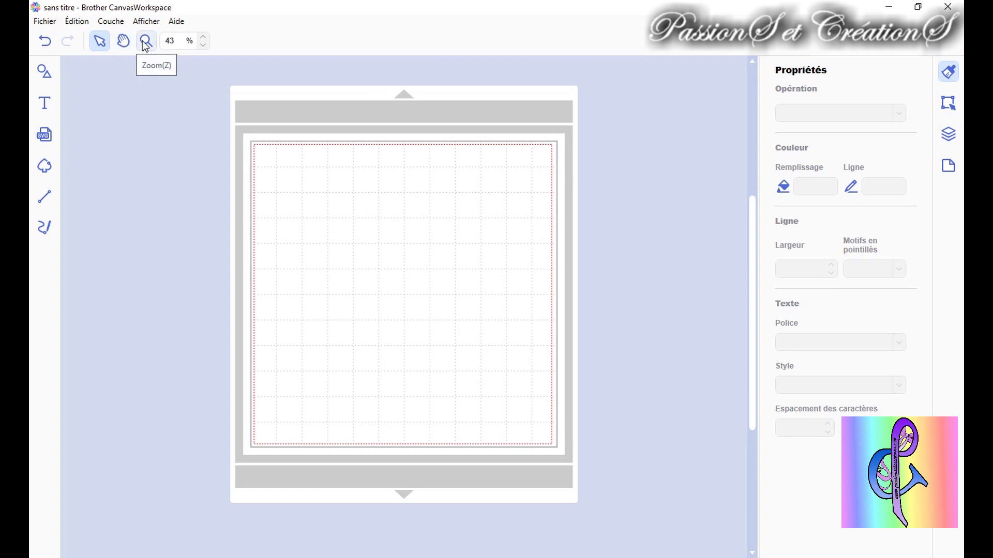
# Try out text entry again near the left edge of the mat with the Text tool
pyautogui.click(45, 101)
pyautogui.click(282, 199)
pyautogui.click(438, 245)
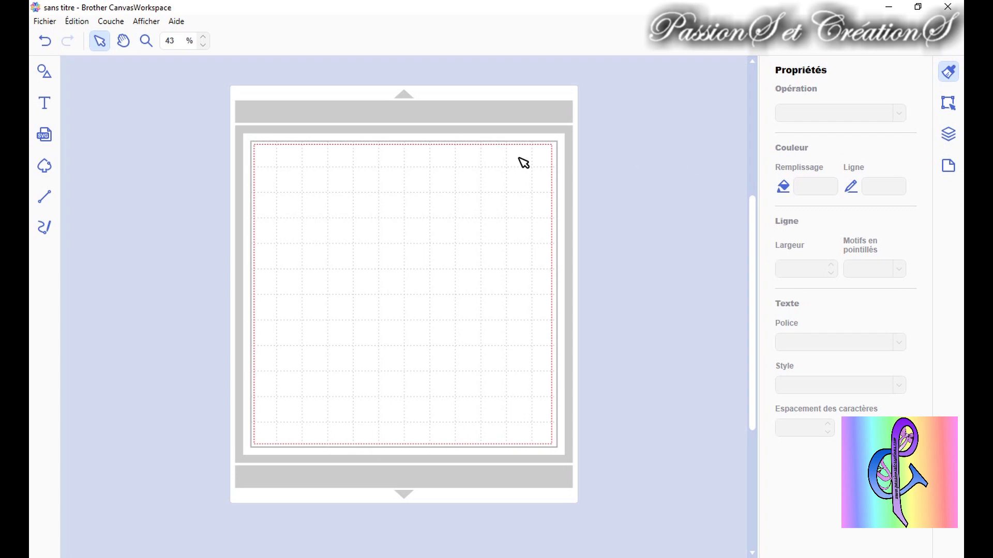
# Place a plain square in the mat's upper-left corner and a circle beside it from the shape library, and collapse the library
pyautogui.click(45, 71)
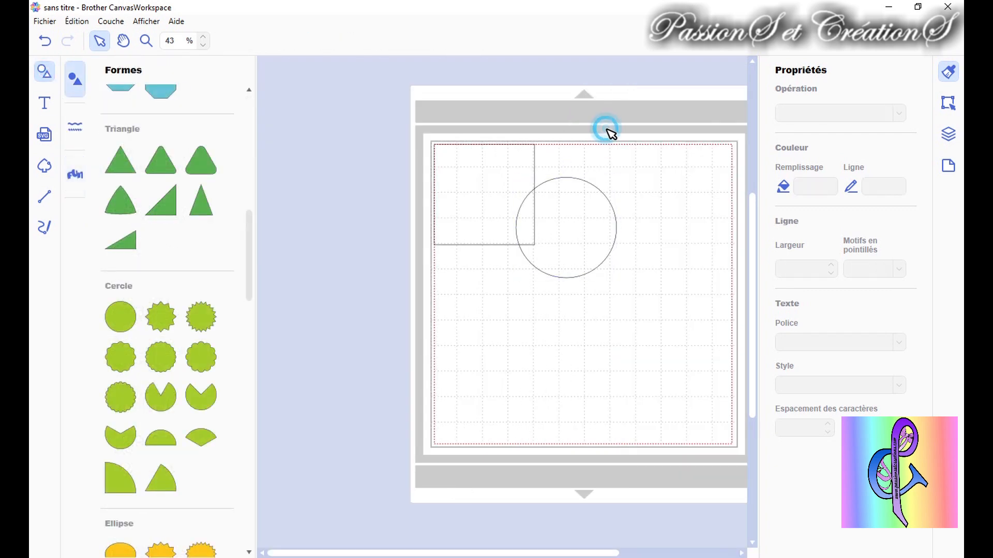
pyautogui.click(47, 79)
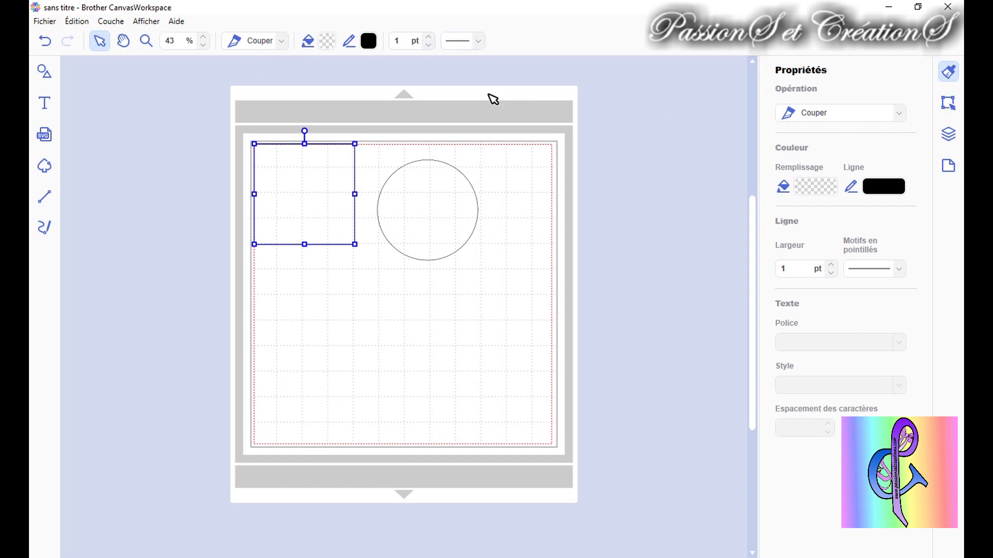
# Move the square lower on the mat, switch its operation to Tracer and restore it to Couper
pyautogui.moveTo(314, 191); pyautogui.dragTo(328, 279)
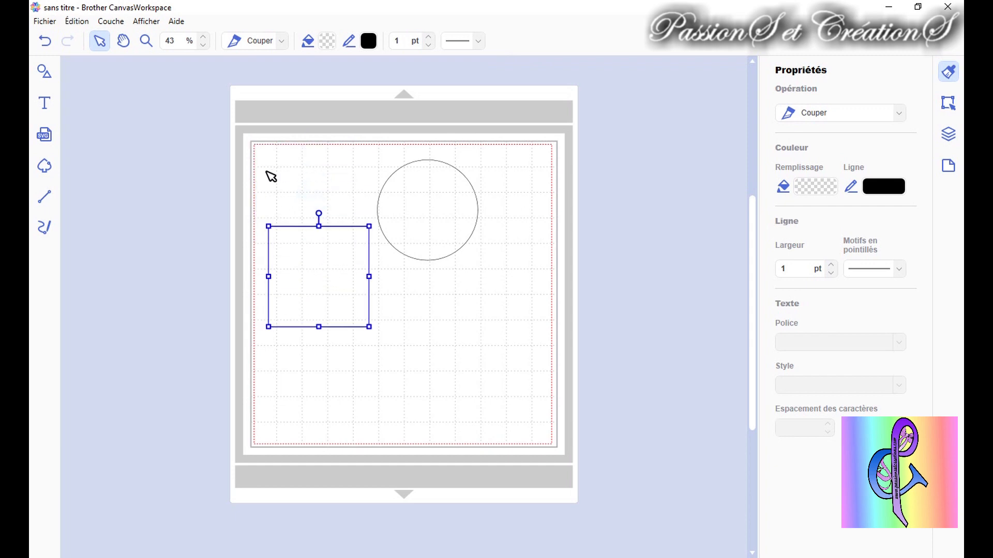
pyautogui.click(265, 42)
pyautogui.click(268, 74)
pyautogui.click(261, 42)
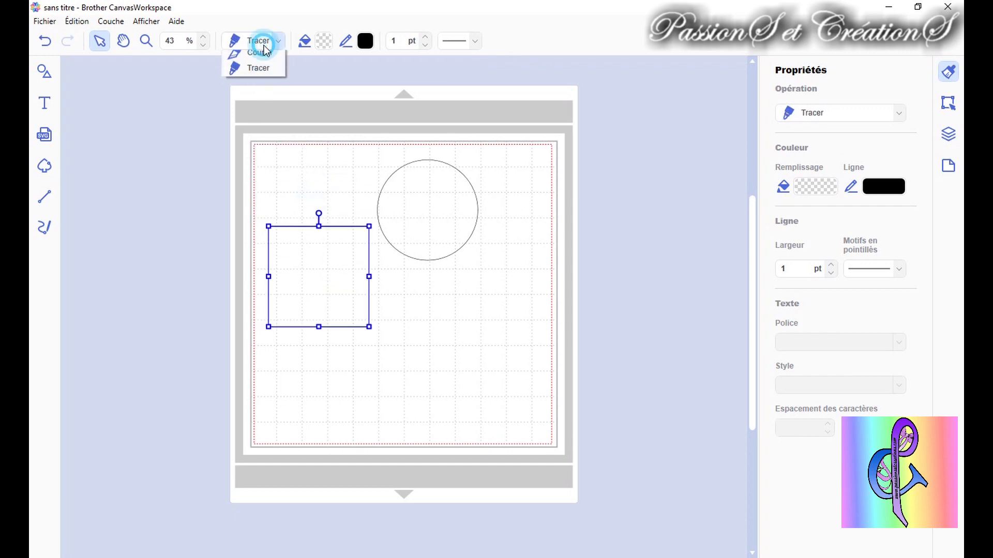
pyautogui.click(264, 60)
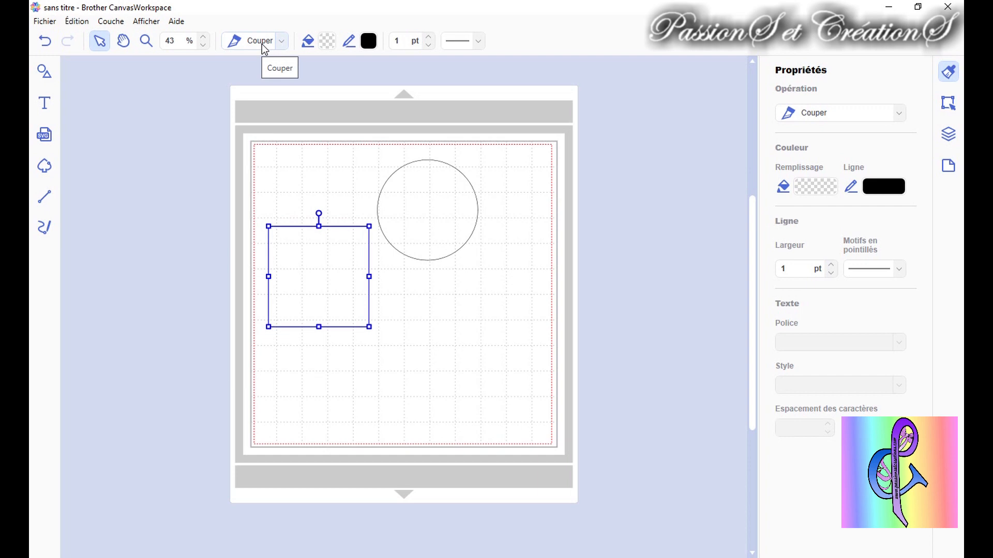
# Move the square back into the mat's upper-left corner and shift the circle close beside it
pyautogui.moveTo(320, 273); pyautogui.dragTo(313, 198)
pyautogui.click(365, 287)
pyautogui.click(322, 224)
pyautogui.click(459, 207)
pyautogui.click(319, 196)
pyautogui.click(411, 215)
pyautogui.moveTo(411, 214); pyautogui.dragTo(412, 207)
pyautogui.click(523, 237)
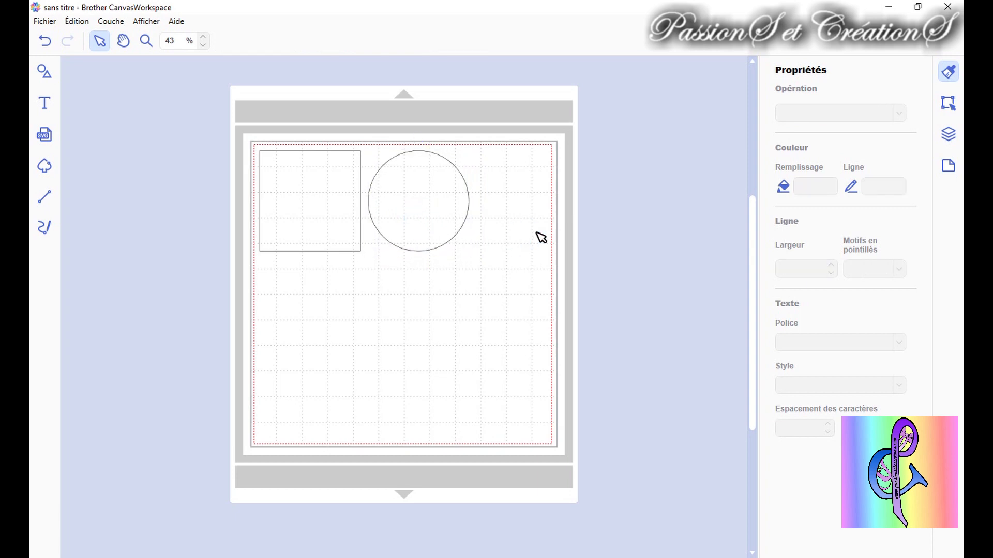
# Try the Tracer operation on the square again and set it back to Couper
pyautogui.click(460, 207)
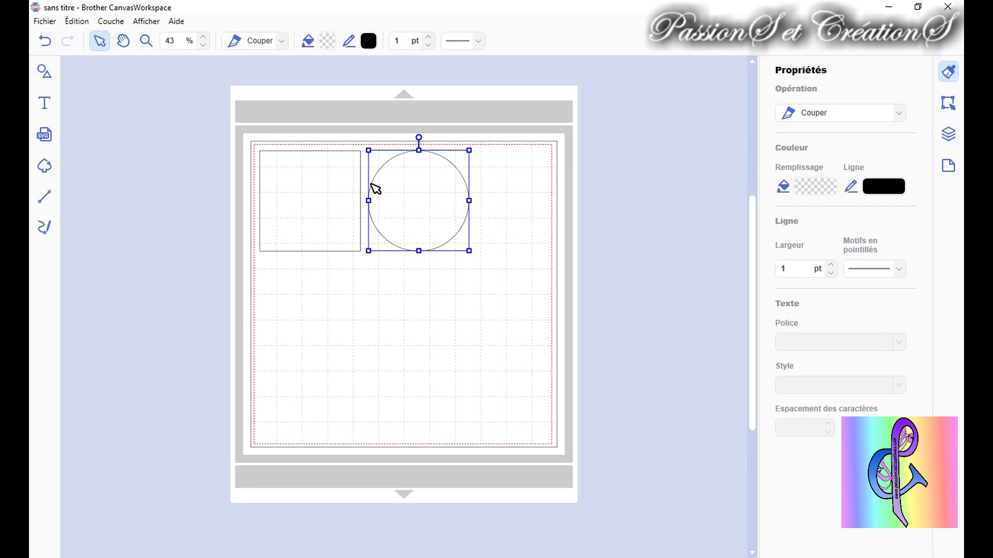
pyautogui.click(309, 178)
pyautogui.click(282, 41)
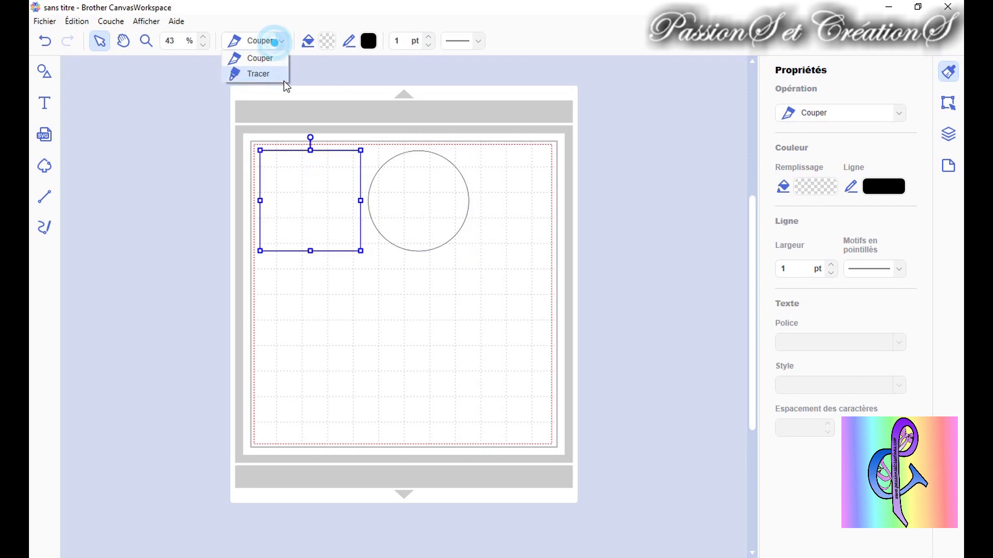
pyautogui.click(277, 74)
pyautogui.click(251, 41)
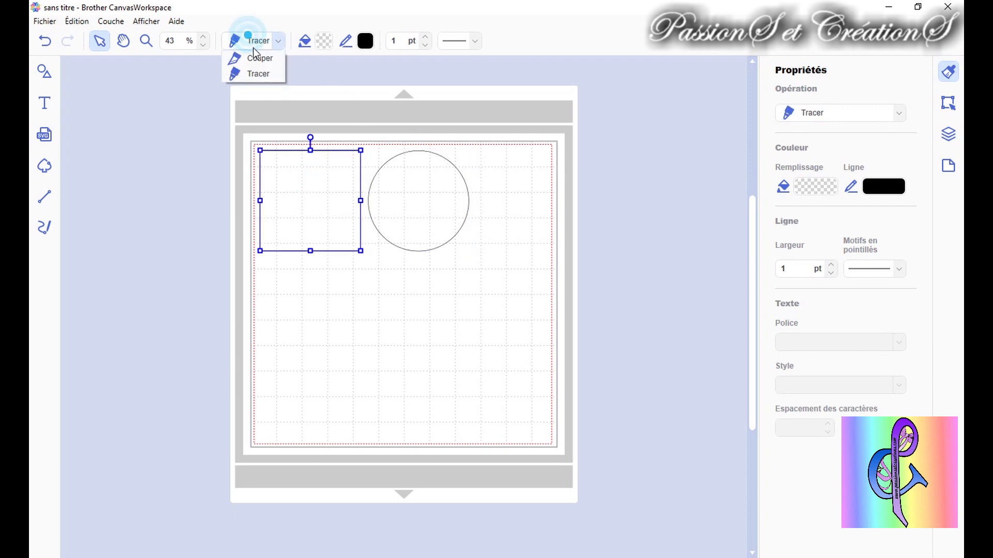
pyautogui.click(257, 60)
pyautogui.click(411, 342)
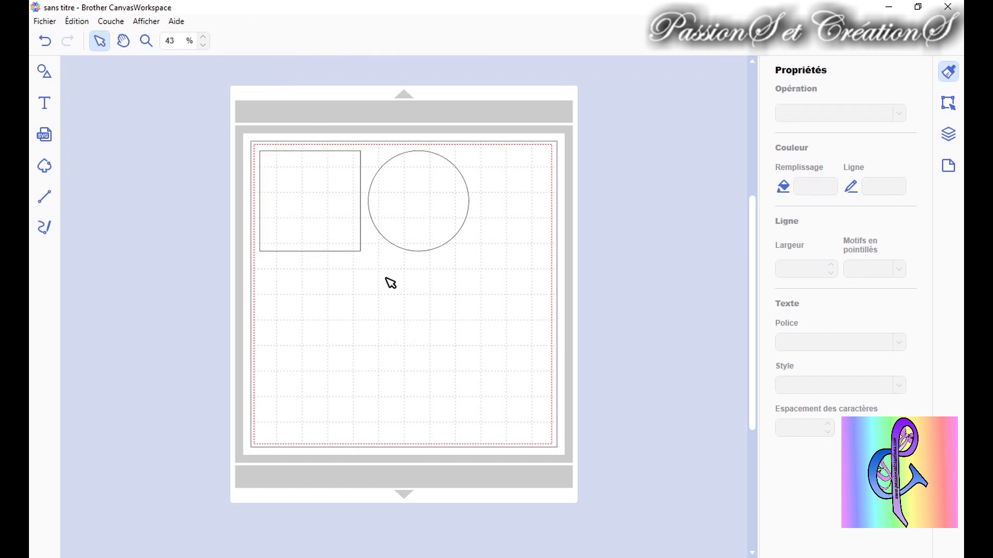
# Try moving the circle over the square's lower-right corner, and undo the last two changes
pyautogui.moveTo(433, 204); pyautogui.dragTo(388, 242)
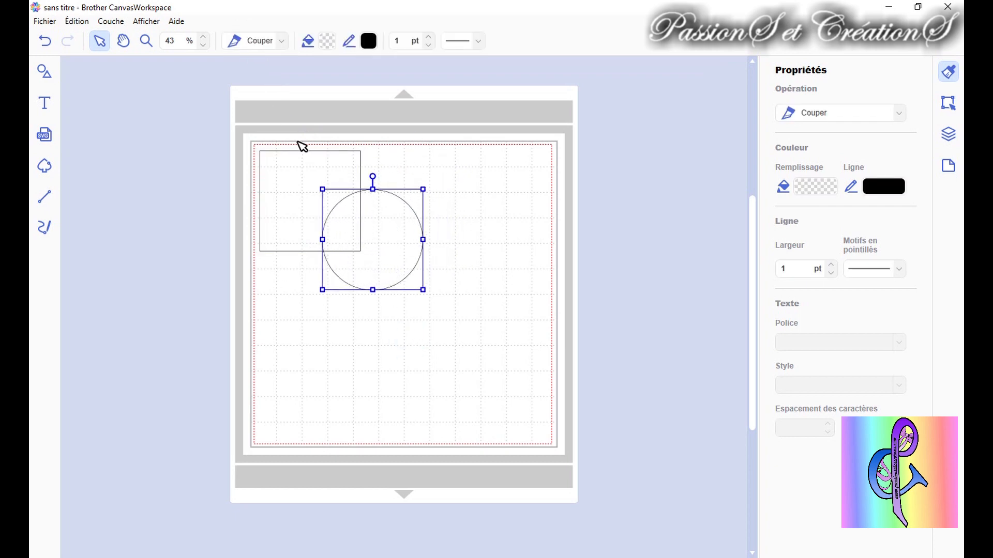
pyautogui.hotkey('ctrl', 'z')
pyautogui.hotkey('ctrl', 'z')
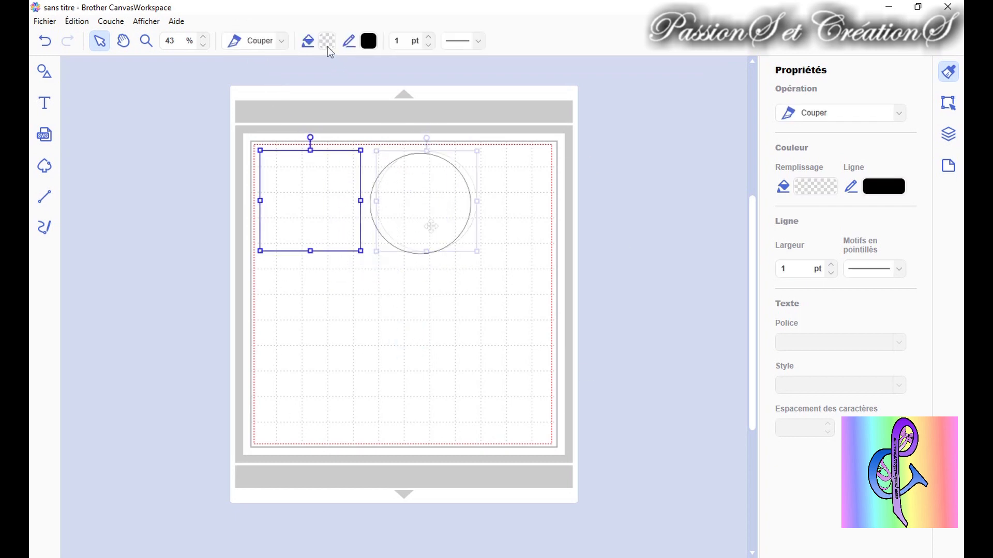
# Fill the square with turquoise
pyautogui.click(326, 41)
pyautogui.click(433, 239)
pyautogui.click(594, 370)
# Give the circle a dark red outline and enlarge it to about 148 mm across
pyautogui.click(428, 218)
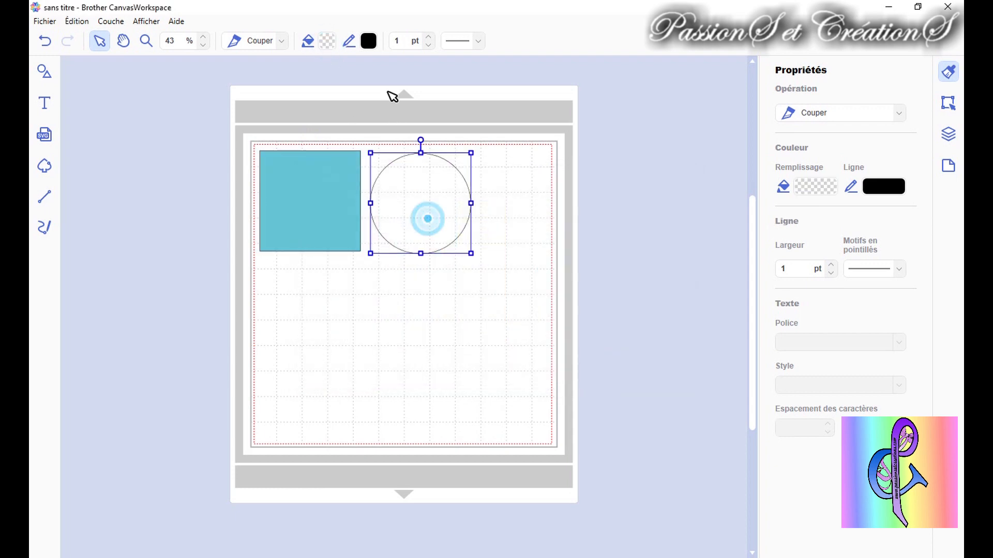
pyautogui.click(368, 41)
pyautogui.click(334, 302)
pyautogui.click(334, 288)
pyautogui.click(595, 370)
pyautogui.moveTo(471, 254); pyautogui.dragTo(517, 324)
pyautogui.click(315, 225)
pyautogui.click(365, 355)
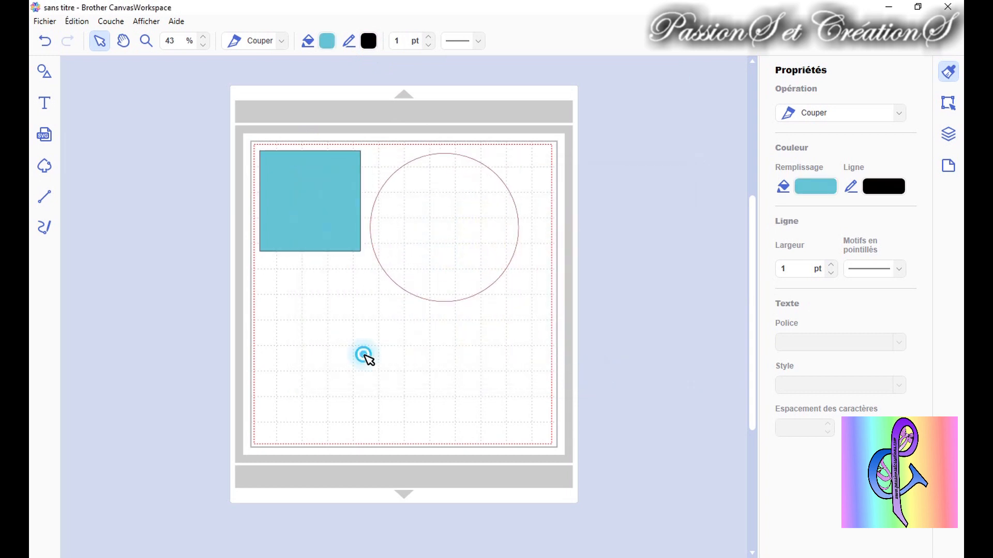
# Try out thicker outlines on the turquoise square and set its line width to 0 pt
pyautogui.click(328, 199)
pyautogui.click(401, 41)
pyautogui.click(428, 37)
pyautogui.tripleClick(430, 38)
pyautogui.doubleClick(428, 38)
pyautogui.tripleClick(428, 38)
pyautogui.tripleClick(428, 38)
pyautogui.tripleClick(429, 38)
pyautogui.tripleClick(429, 37)
pyautogui.click(429, 38)
pyautogui.tripleClick(428, 45)
pyautogui.tripleClick(429, 45)
pyautogui.tripleClick(428, 45)
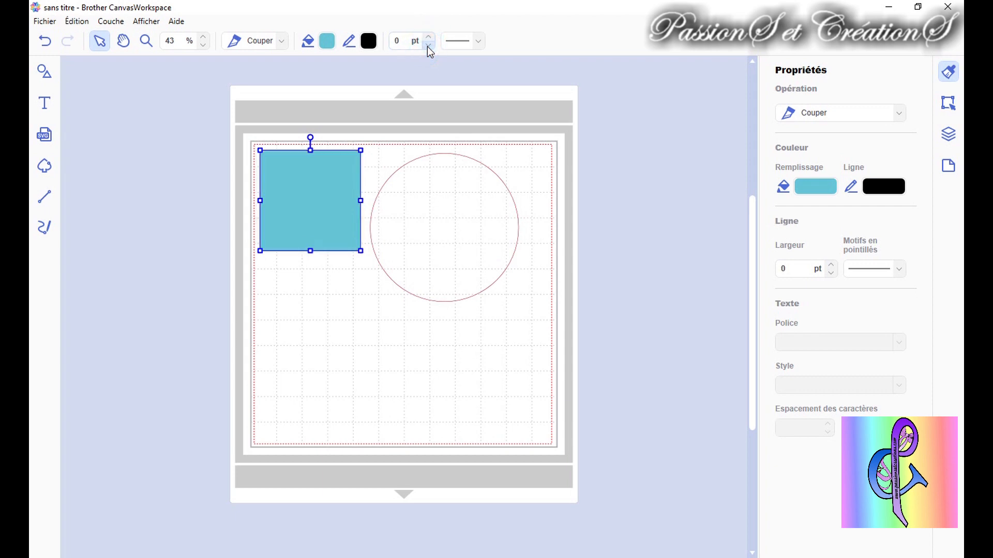
# Apply the third line pattern, with short spaced dashes, to the red circle's outline
pyautogui.click(478, 41)
pyautogui.click(447, 282)
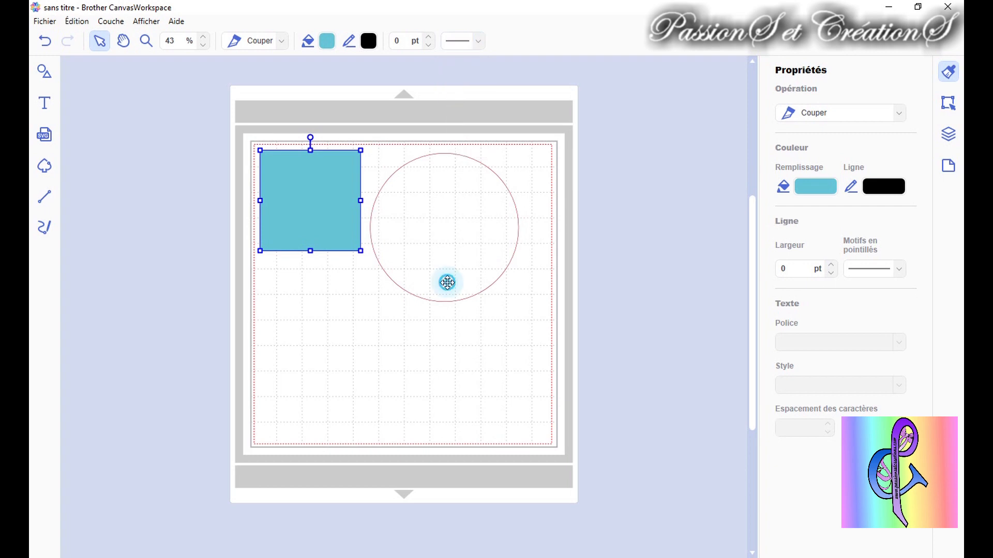
pyautogui.click(458, 37)
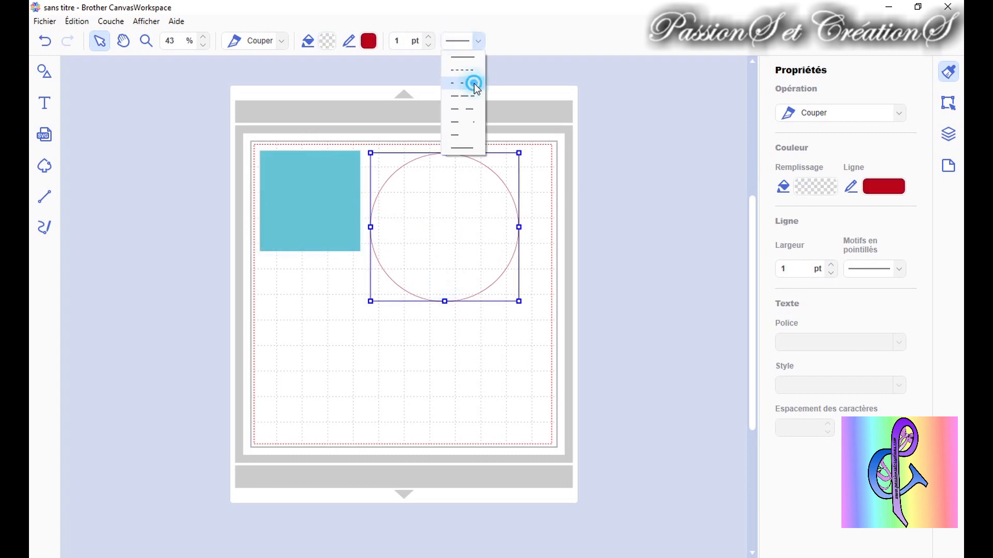
pyautogui.click(473, 84)
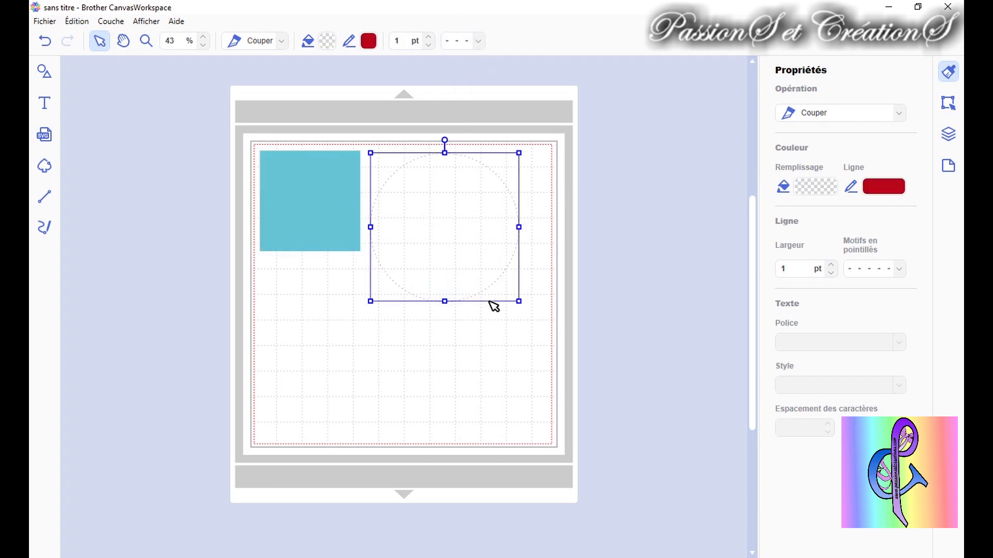
pyautogui.scroll(2, 448, 244)
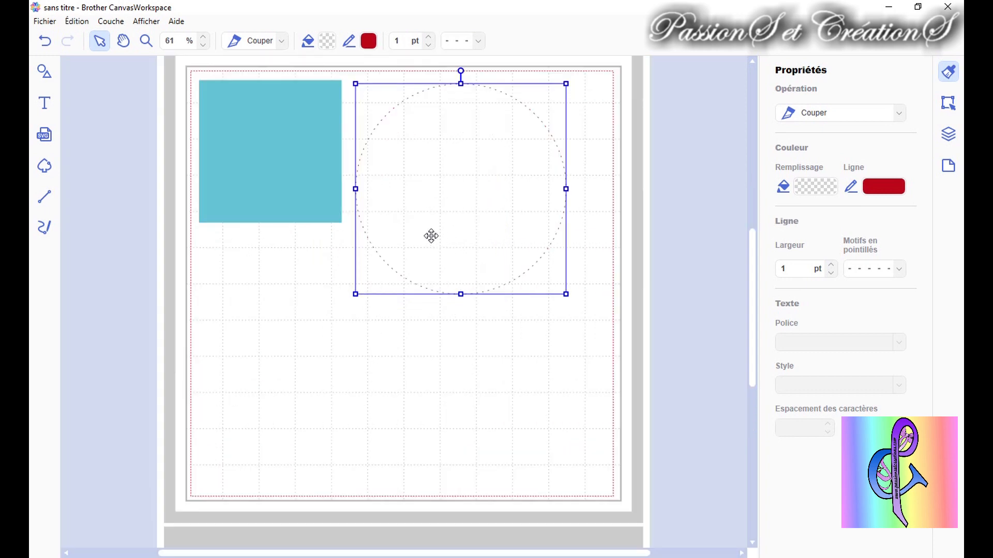
pyautogui.scroll(1, 431, 237)
# Try the last line pattern and the fifth, long-dashed one on the circle, and restore the solid outline
pyautogui.click(460, 41)
pyautogui.click(462, 57)
pyautogui.click(465, 42)
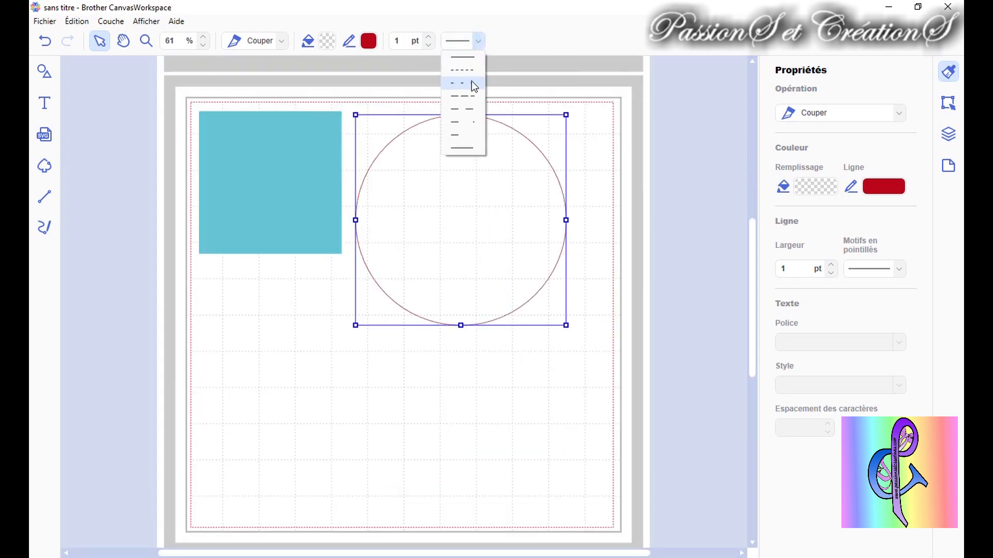
pyautogui.click(466, 148)
pyautogui.click(477, 45)
pyautogui.click(470, 109)
pyautogui.click(462, 42)
pyautogui.click(462, 57)
pyautogui.click(618, 238)
# Show the position and size settings, move the circle to the right and the square to about X 15.4, Y 134.9 mm
pyautogui.click(241, 136)
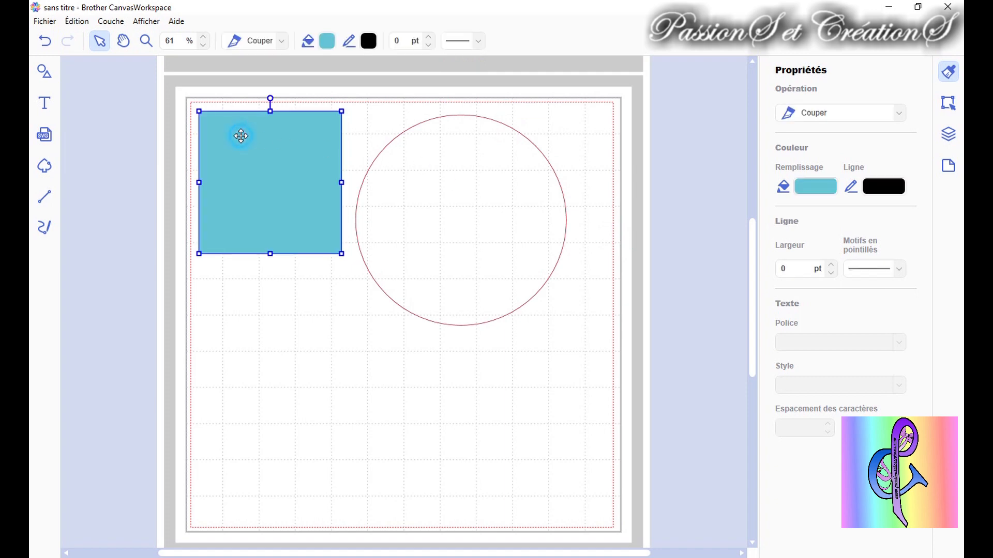
pyautogui.click(440, 225)
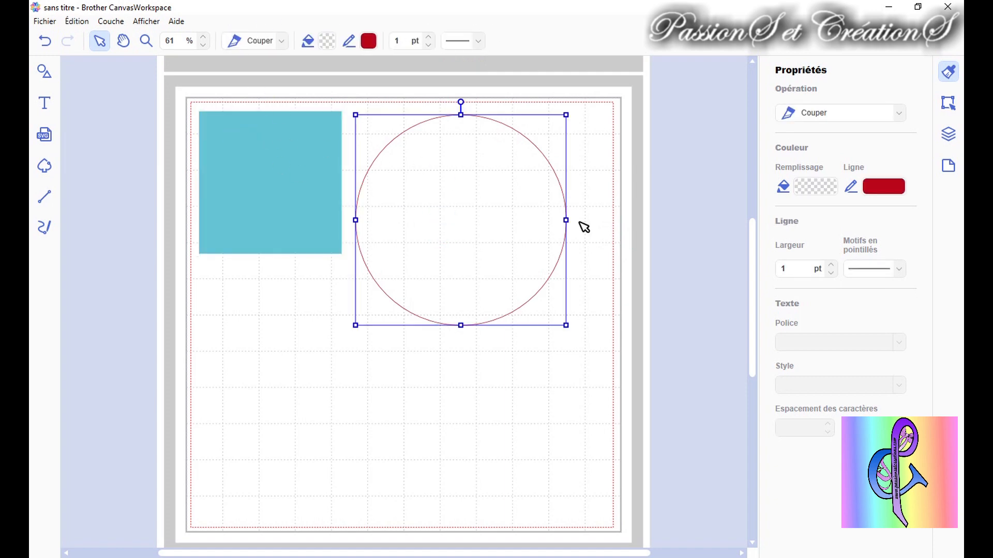
pyautogui.click(948, 105)
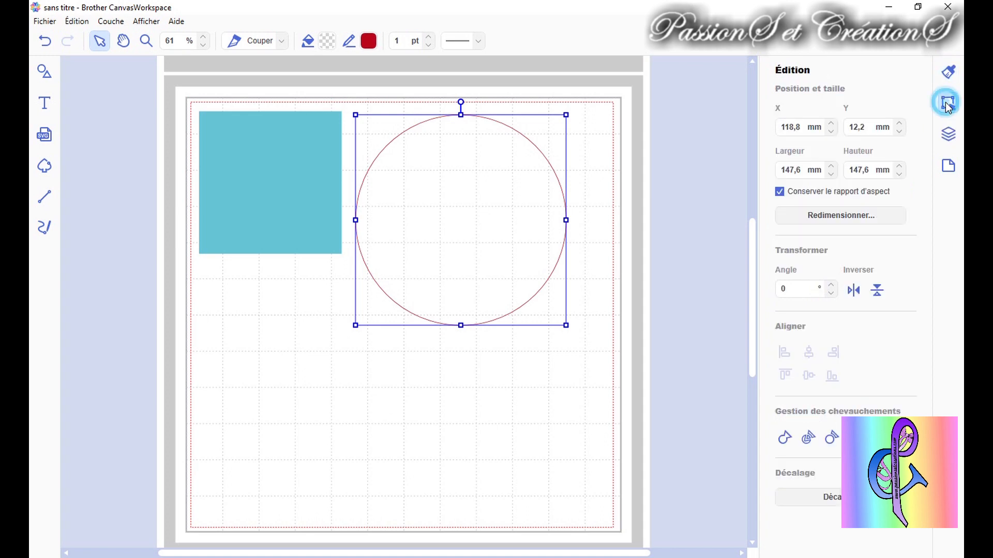
pyautogui.moveTo(450, 247); pyautogui.dragTo(487, 247)
pyautogui.moveTo(286, 225); pyautogui.dragTo(294, 396)
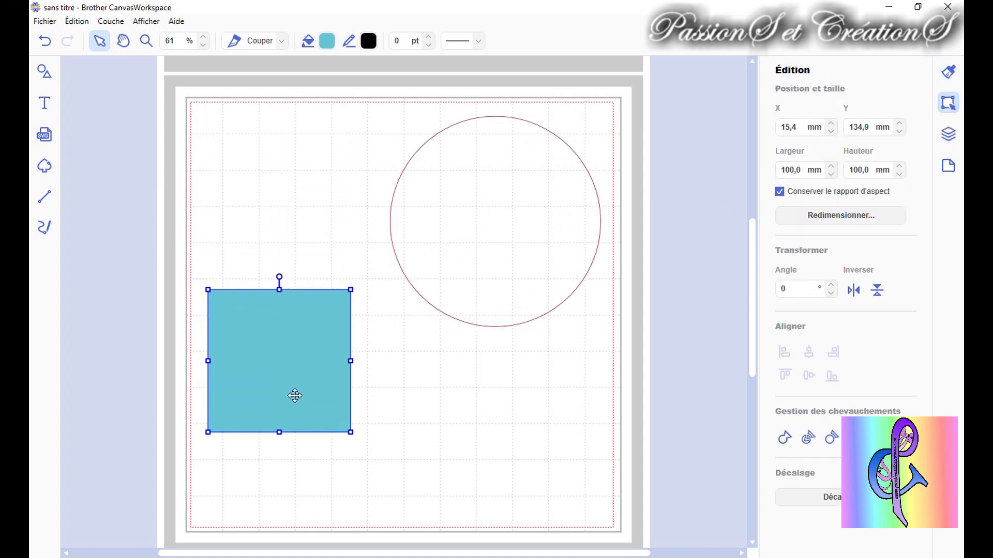
# Move the circle around the mat to try out its coordinates, ending at about X 142, Y 25 mm
pyautogui.click(492, 236)
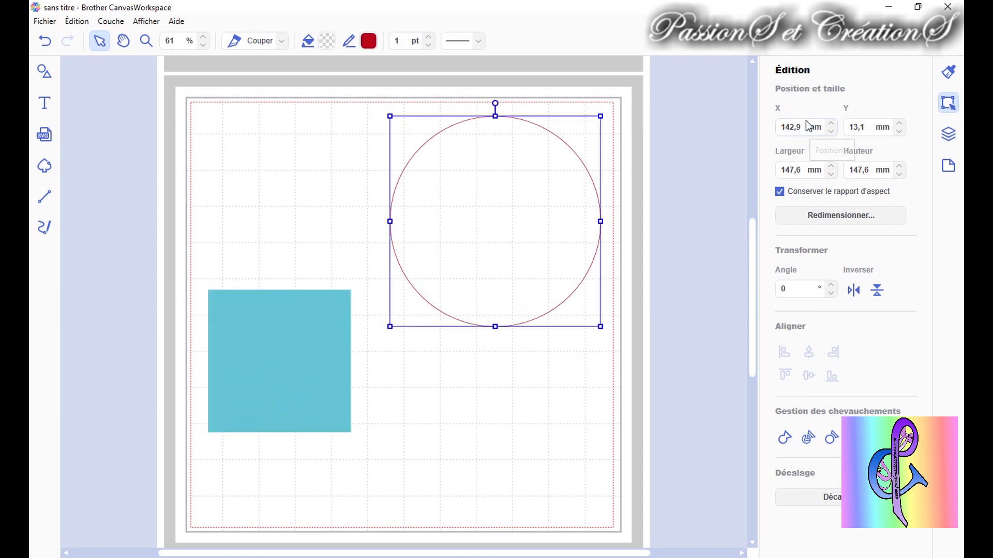
pyautogui.moveTo(516, 197); pyautogui.dragTo(531, 358)
pyautogui.moveTo(320, 272); pyautogui.dragTo(513, 215)
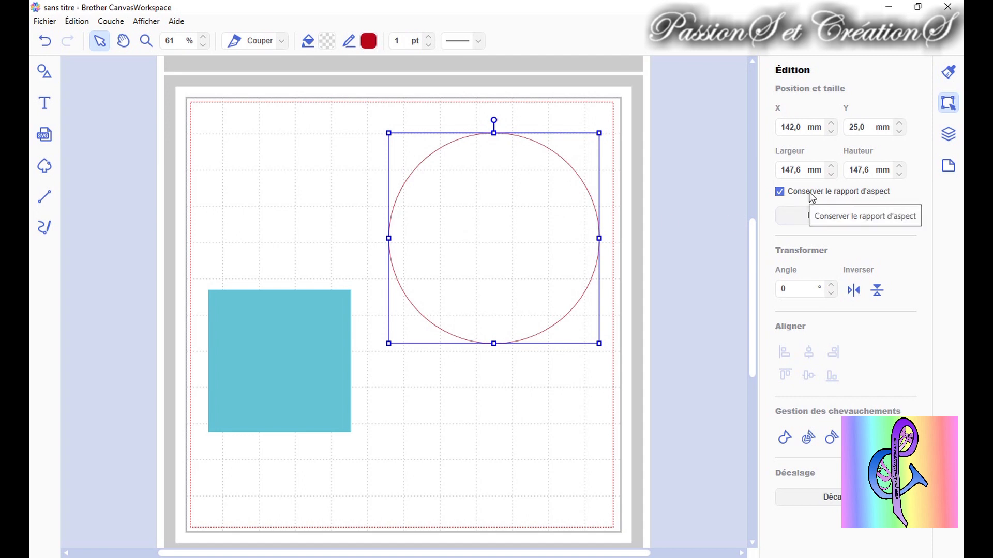
# Set the circle's width to 100 mm with the aspect ratio kept, and move it to about X 182, Y 17 mm
pyautogui.doubleClick(801, 169)
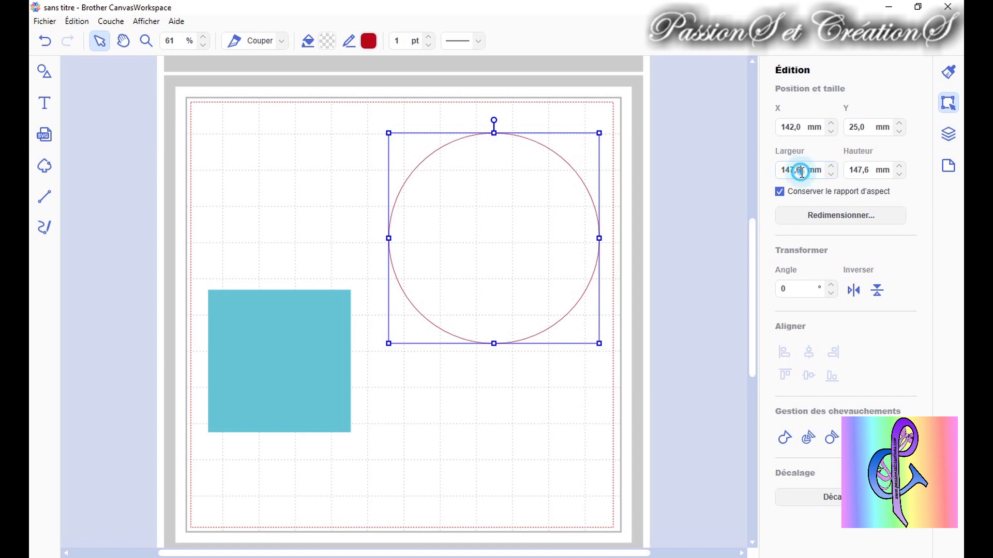
pyautogui.write('100')
pyautogui.press('Return')
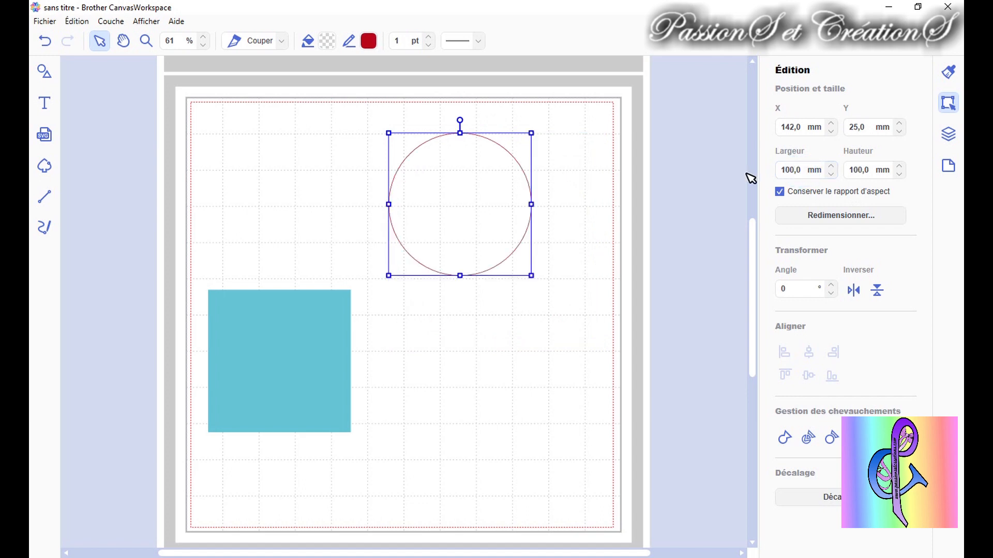
pyautogui.moveTo(459, 204); pyautogui.dragTo(516, 193)
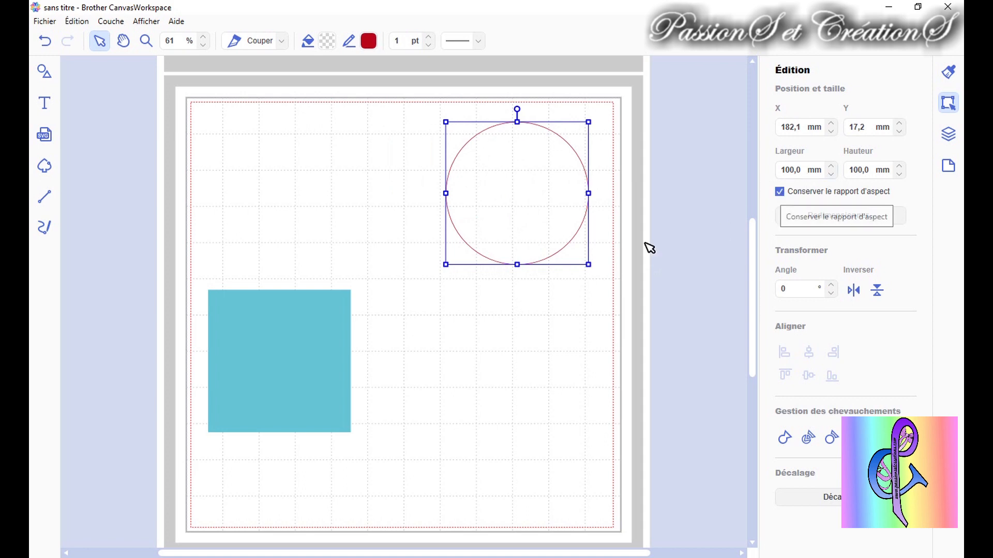
# Unlock the aspect ratio to set the square's height to 150 mm, and place it beside the circle in the mat's upper half
pyautogui.click(264, 352)
pyautogui.click(781, 192)
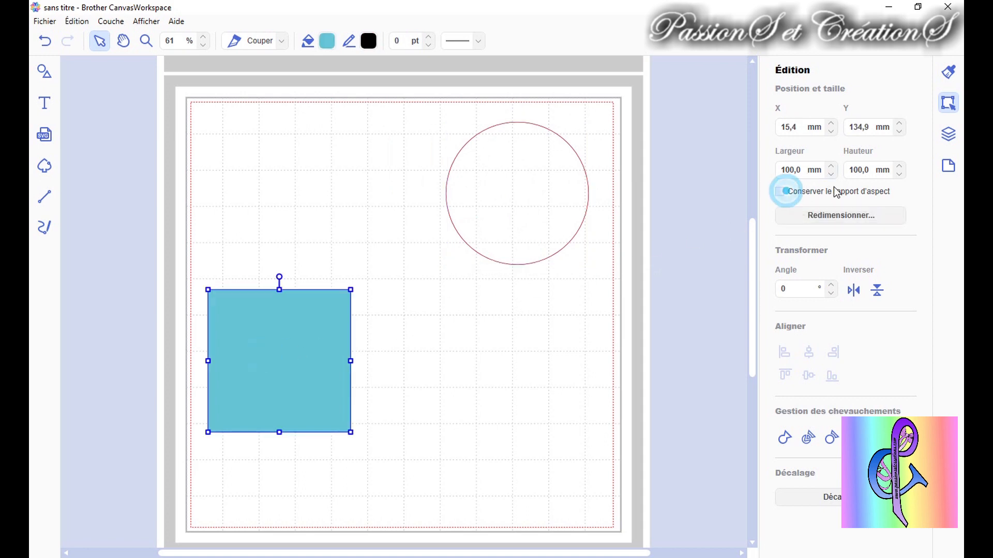
pyautogui.doubleClick(872, 170)
pyautogui.write('150')
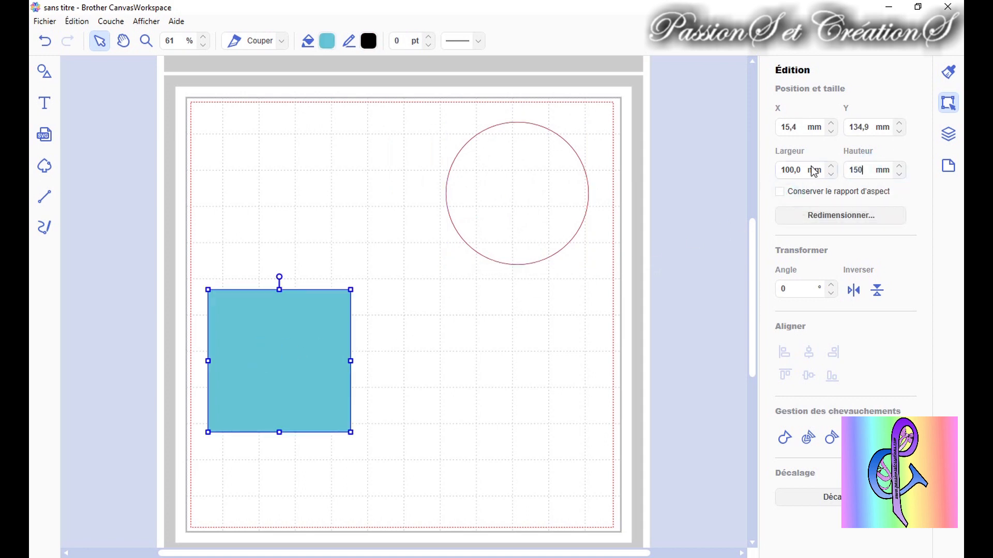
pyautogui.press('Return')
pyautogui.moveTo(269, 418); pyautogui.dragTo(299, 265)
pyautogui.moveTo(573, 193); pyautogui.dragTo(558, 244)
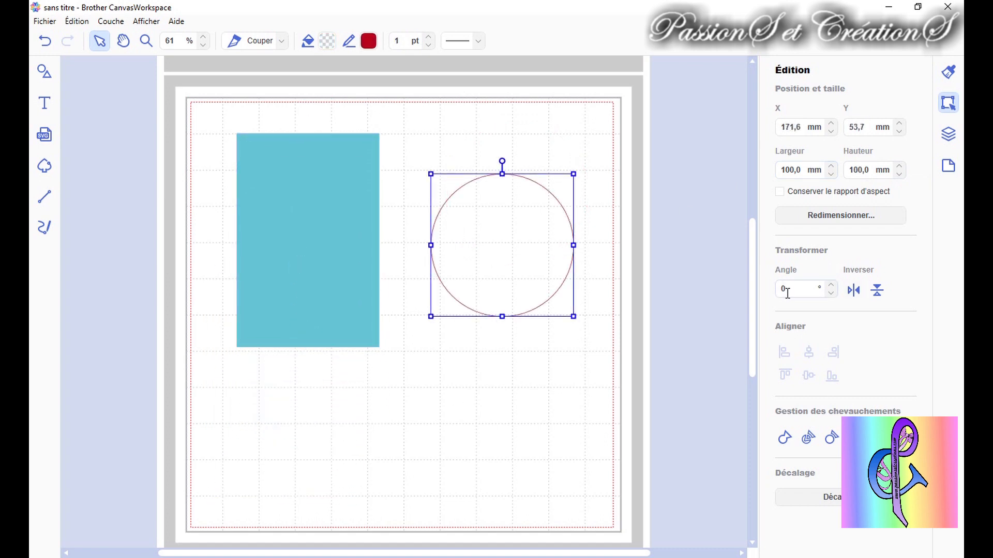
# Try rotation angles of 90°, 180° and 270° on the turquoise rectangle
pyautogui.click(329, 219)
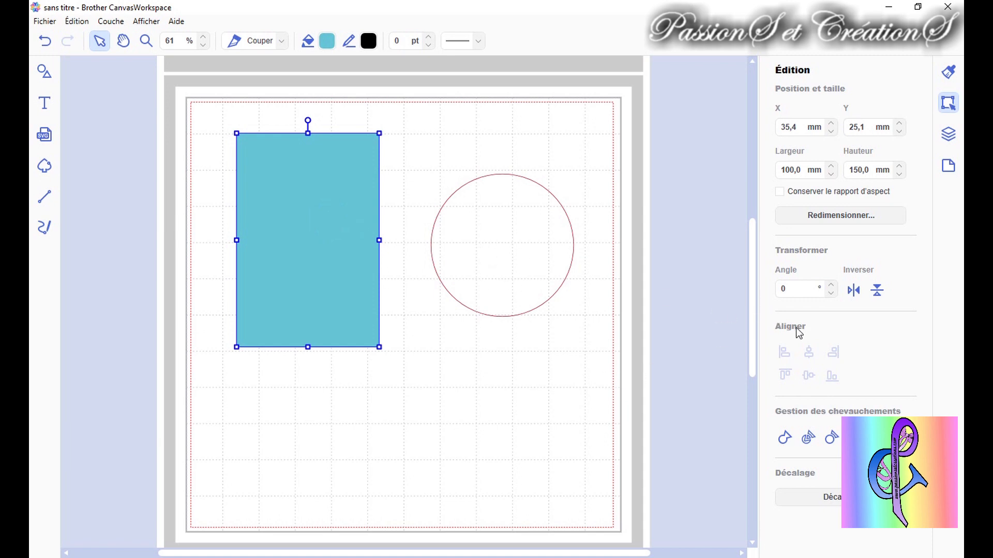
pyautogui.moveTo(800, 289); pyautogui.dragTo(740, 287)
pyautogui.press('Return')
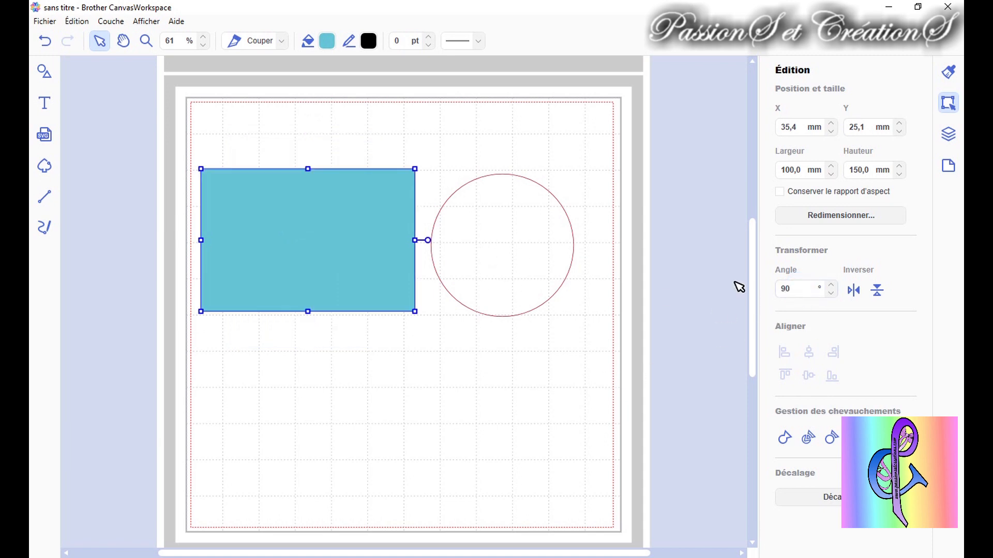
pyautogui.moveTo(800, 289); pyautogui.dragTo(749, 287)
pyautogui.write('180')
pyautogui.press('Return')
pyautogui.moveTo(791, 289); pyautogui.dragTo(765, 294)
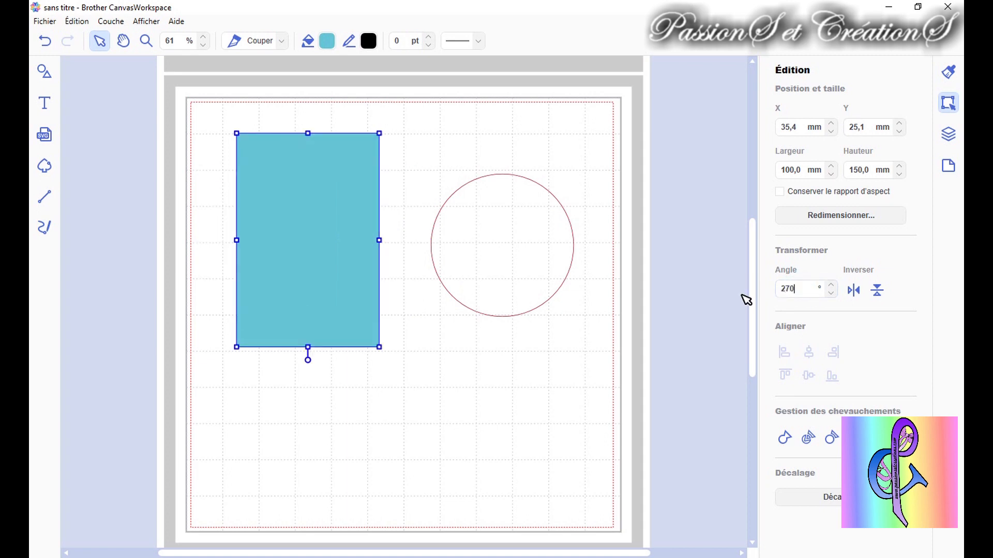
pyautogui.write('270')
pyautogui.press('Return')
# Rotate the turquoise rectangle to 38° and move it to about X 44, Y 25.6 mm
pyautogui.moveTo(340, 230); pyautogui.dragTo(341, 213)
pyautogui.doubleClick(793, 288)
pyautogui.click(729, 274)
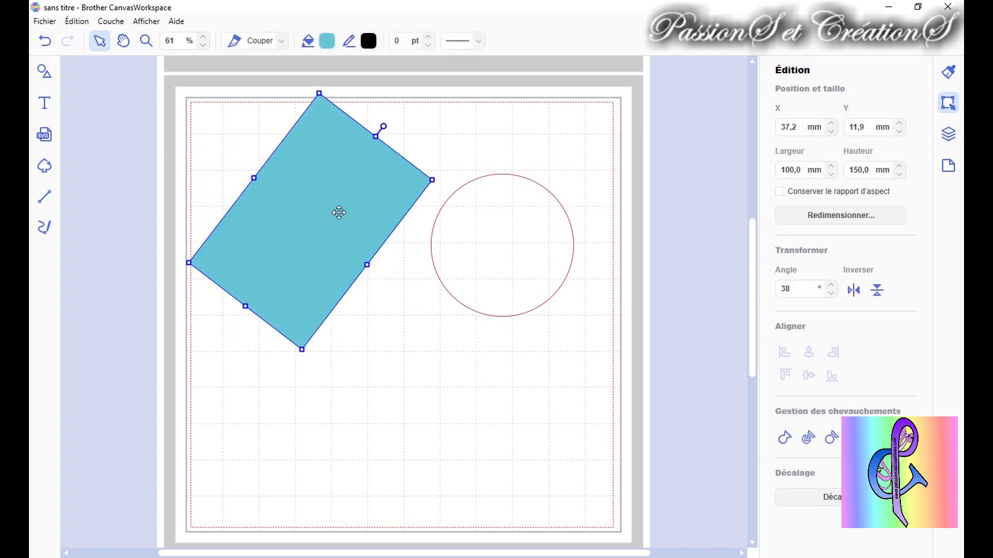
pyautogui.moveTo(339, 212); pyautogui.dragTo(348, 232)
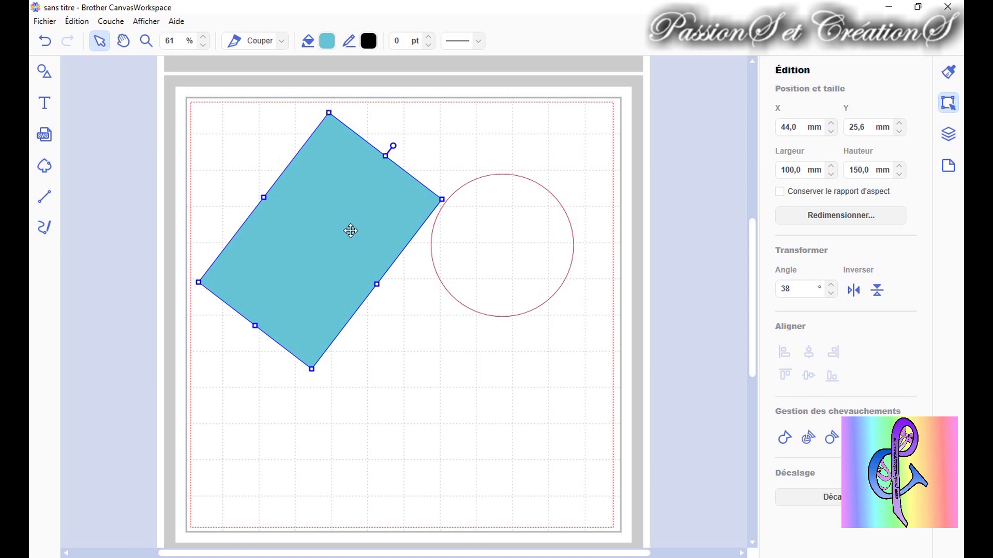
# Reset the turquoise rectangle's rotation angle to 0° and flip it horizontally
pyautogui.click(831, 292)
pyautogui.click(831, 283)
pyautogui.click(853, 290)
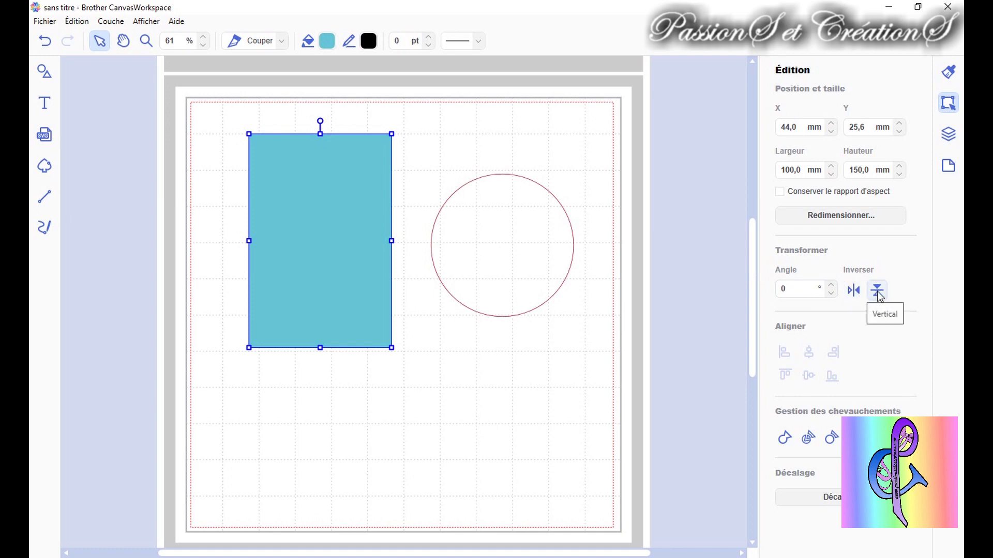
# Move the rectangle to about X 67.7, Y 25.1 mm, enlarge it to about 135.7 × 203.6 mm, and place the circle inside it
pyautogui.moveTo(474, 253)
pyautogui.mouseDown()
pyautogui.moveTo(426, 248)
pyautogui.moveTo(479, 251)
pyautogui.mouseUp()
pyautogui.click(581, 386)
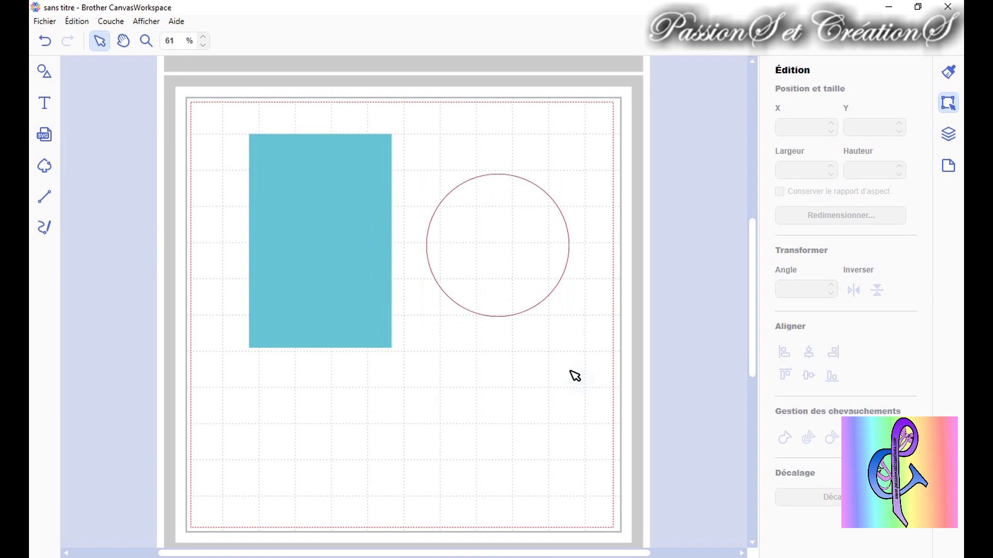
pyautogui.click(477, 257)
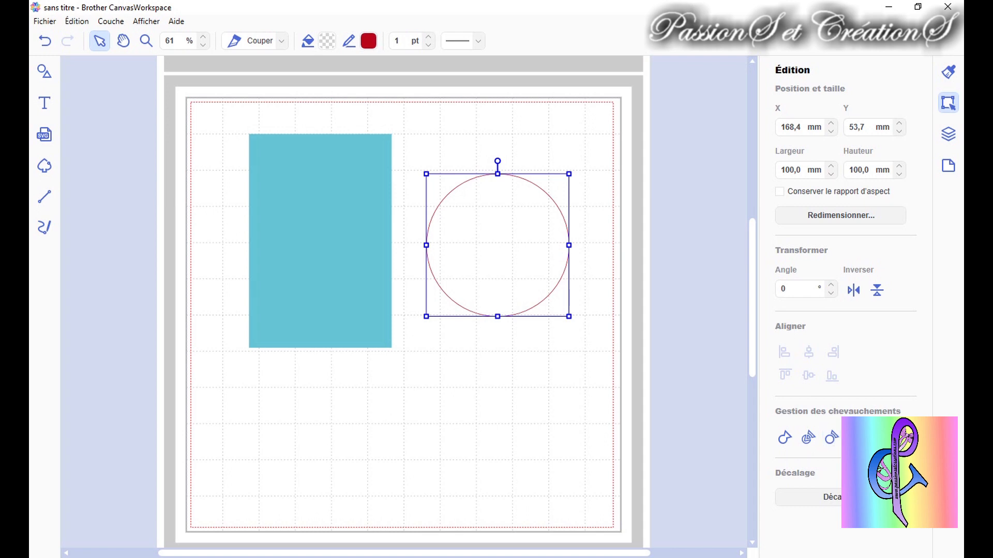
pyautogui.moveTo(362, 251); pyautogui.dragTo(397, 252)
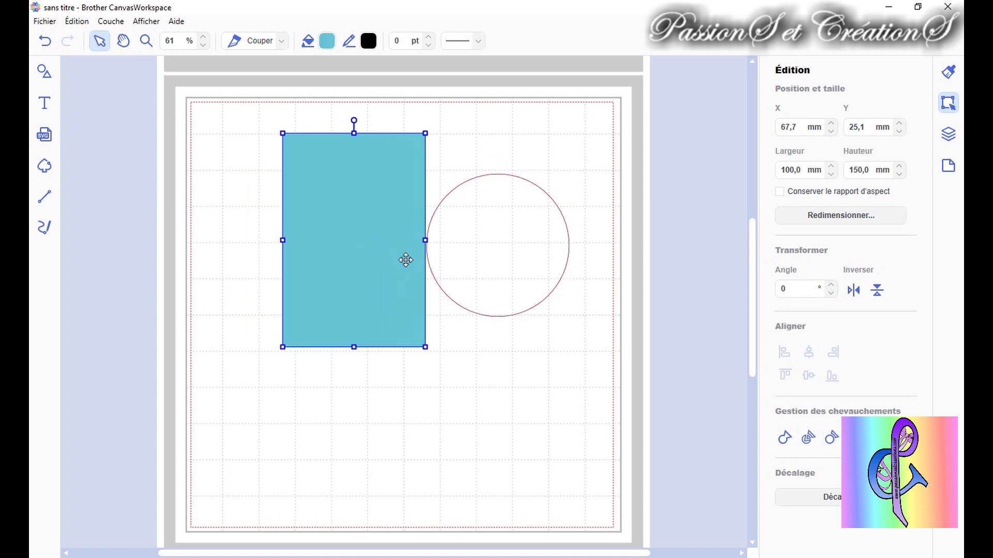
pyautogui.moveTo(425, 349); pyautogui.dragTo(476, 423)
pyautogui.moveTo(503, 279); pyautogui.dragTo(381, 309)
# Try the top, left, bottom and right alignments on the circle and rectangle, and centre both shapes horizontally and vertically
pyautogui.moveTo(537, 257); pyautogui.dragTo(311, 288)
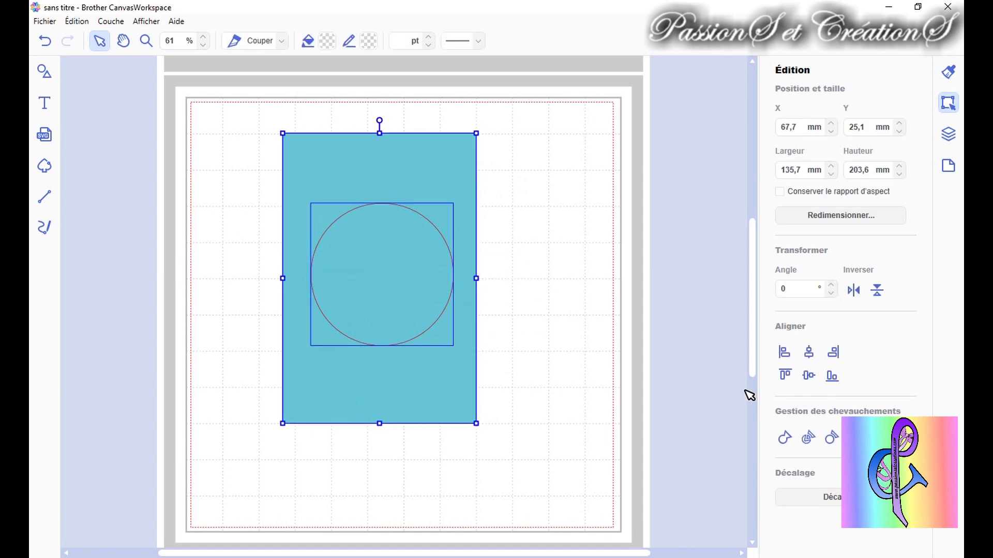
pyautogui.click(786, 378)
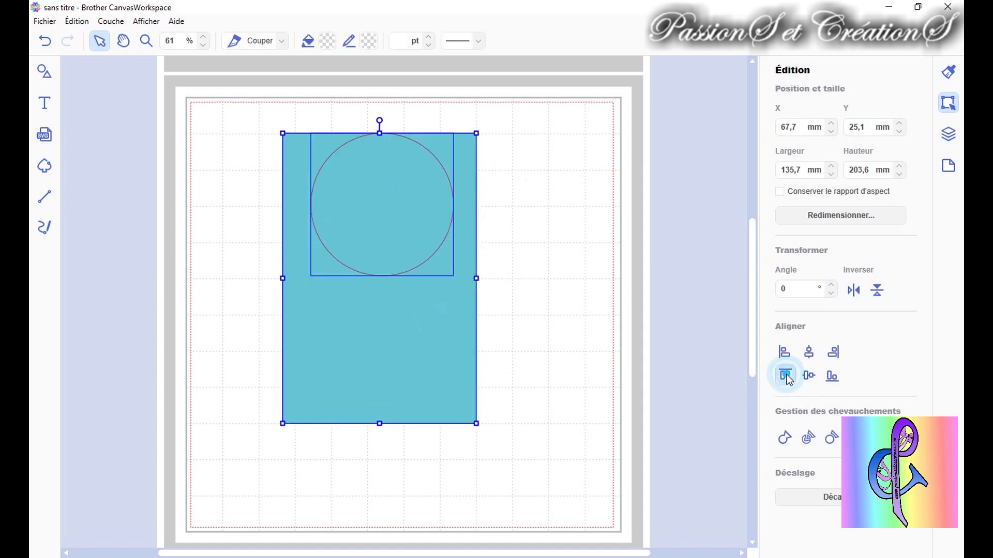
pyautogui.click(785, 353)
pyautogui.click(809, 352)
pyautogui.click(810, 376)
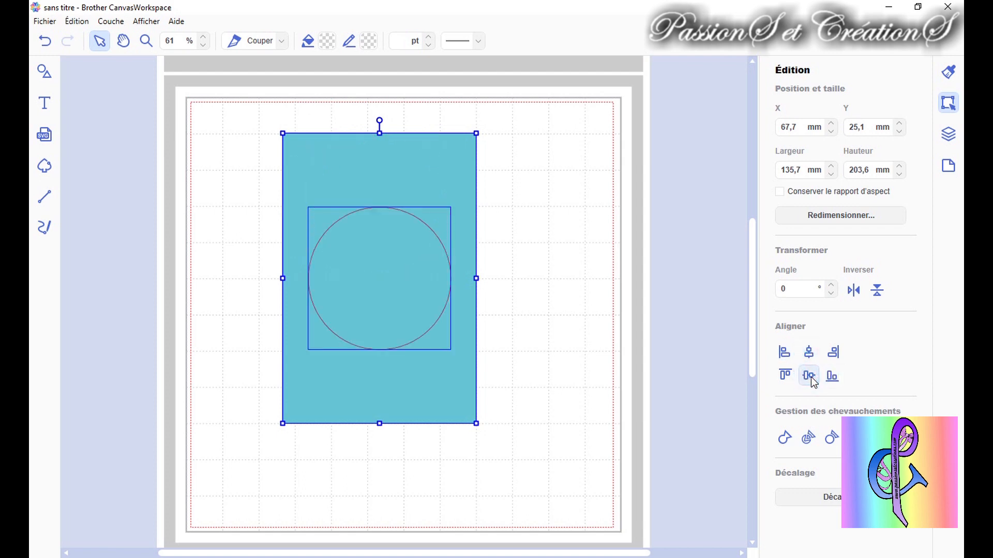
pyautogui.click(832, 376)
pyautogui.click(831, 353)
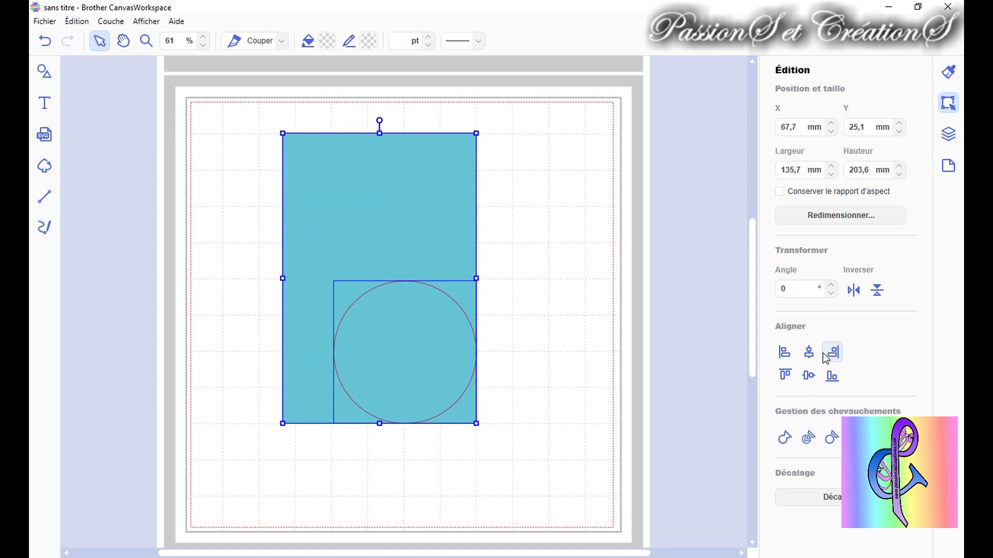
pyautogui.click(809, 352)
pyautogui.click(809, 376)
# Try merging the rectangle with the circle centred inside it, and again with the circle overlapping its right edge
pyautogui.click(786, 438)
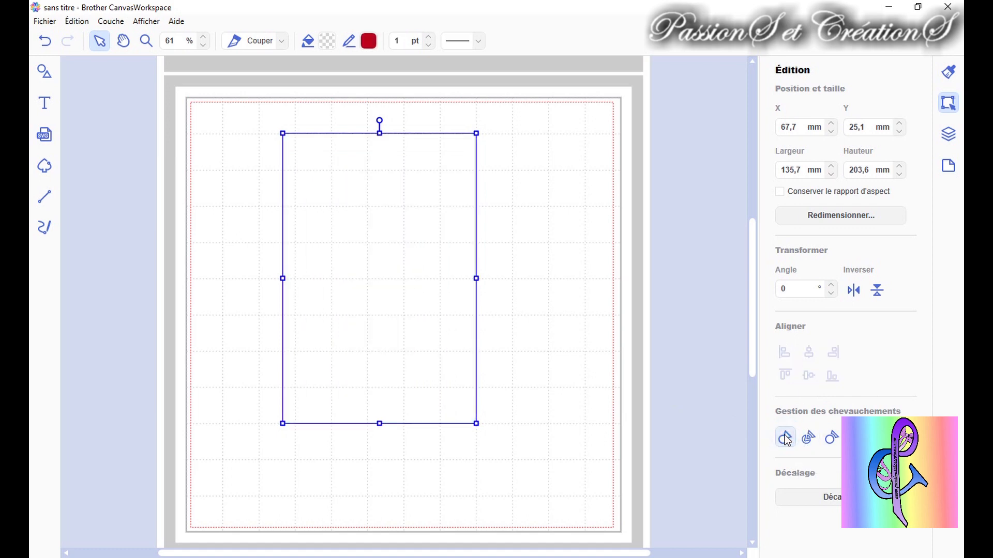
pyautogui.click(45, 40)
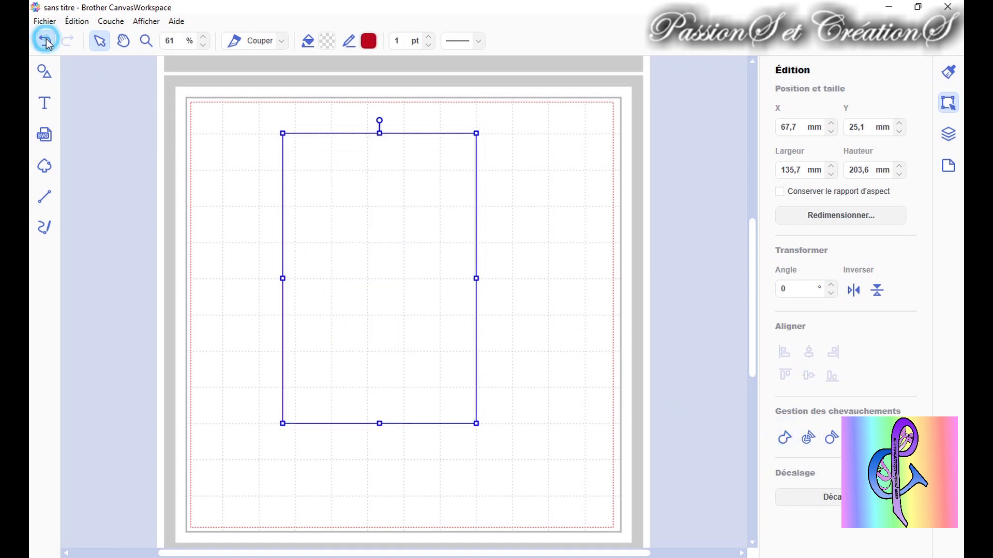
pyautogui.click(514, 299)
pyautogui.moveTo(394, 274); pyautogui.dragTo(511, 273)
pyautogui.moveTo(549, 132); pyautogui.dragTo(403, 311)
pyautogui.click(788, 442)
# Try flipping the merged rectangle-and-circle shape horizontally and vertically
pyautogui.click(853, 293)
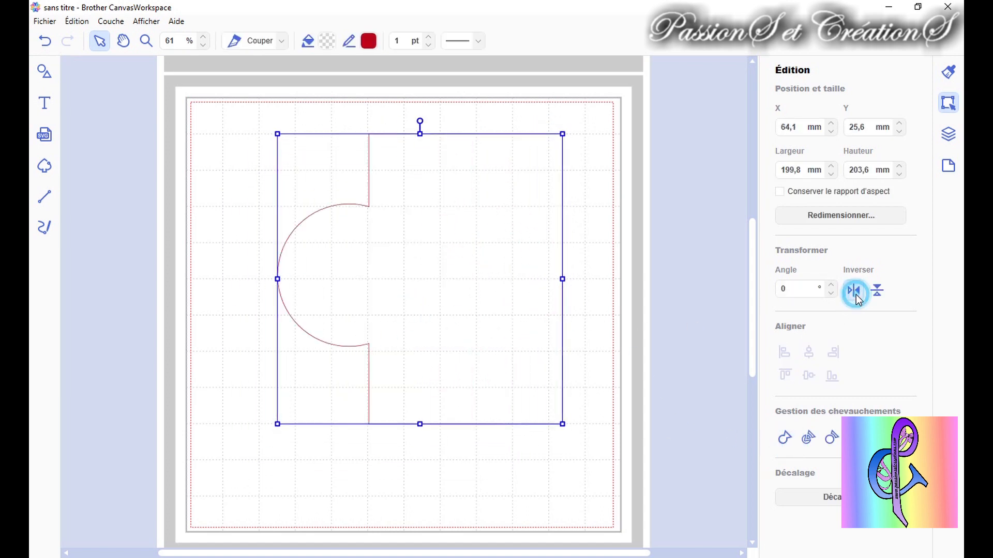
pyautogui.click(855, 294)
pyautogui.click(855, 294)
pyautogui.click(878, 292)
pyautogui.click(879, 294)
pyautogui.click(879, 293)
pyautogui.click(879, 294)
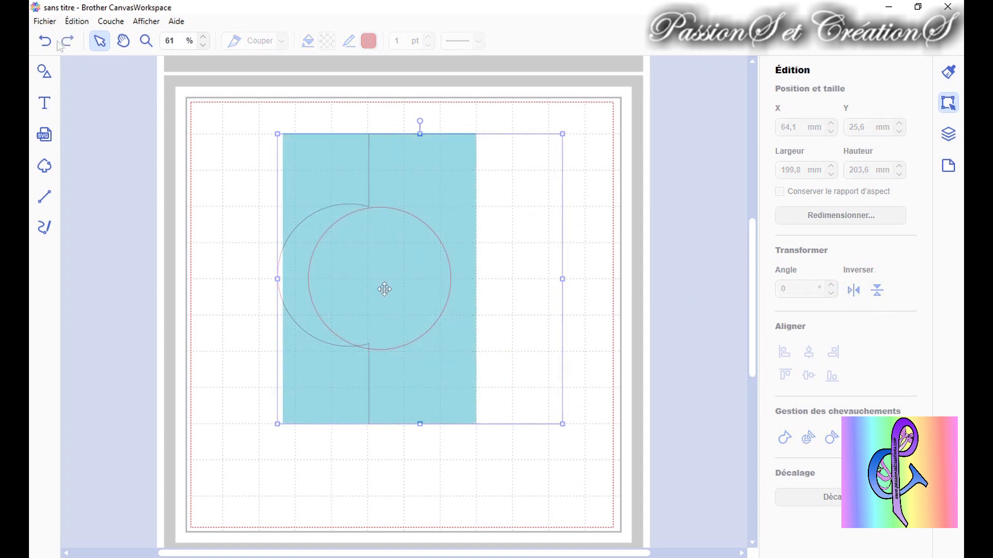
# Overlap the circle with the rectangle's right edge at about X 169.8, Y 76 mm, divide both shapes, and separate the resulting pieces
pyautogui.moveTo(384, 289); pyautogui.dragTo(488, 276)
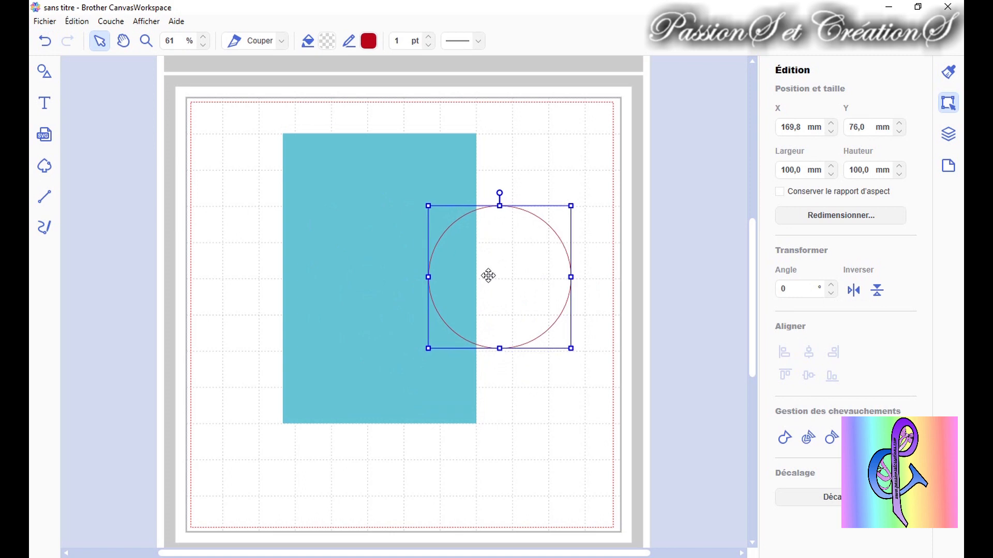
pyautogui.keyDown('shift'); pyautogui.click(372, 319); pyautogui.keyUp('shift')
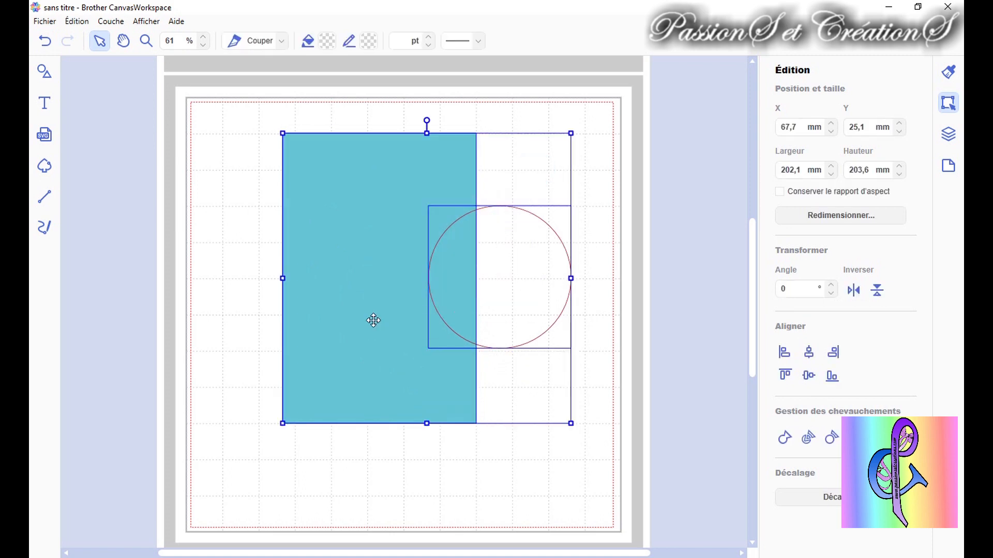
pyautogui.click(810, 438)
pyautogui.moveTo(510, 281); pyautogui.dragTo(625, 181)
pyautogui.moveTo(460, 279); pyautogui.dragTo(577, 372)
pyautogui.click(699, 448)
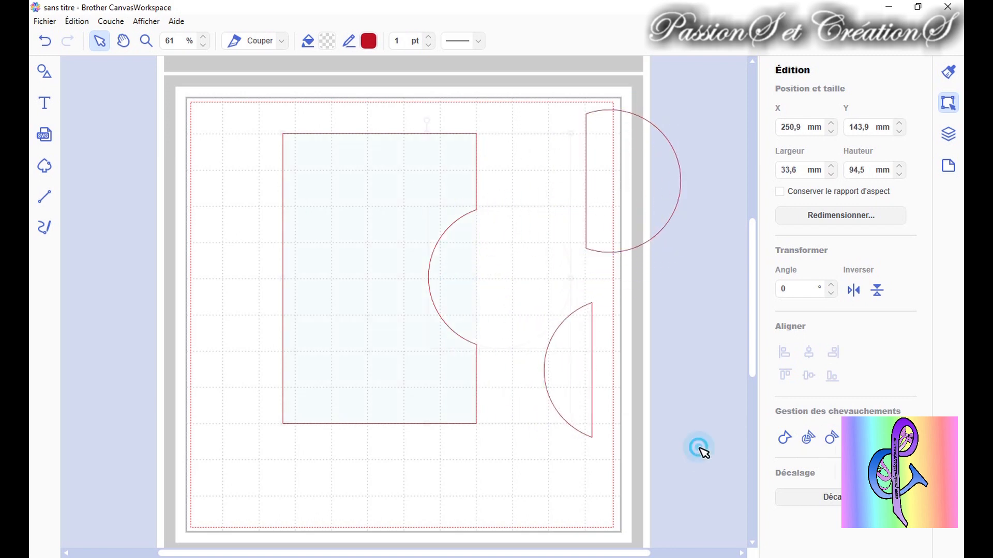
# Cut the circle's overlap out of the rectangle, move the notched shape to about X 87.8, Y 35.6 mm, and undo the cut
pyautogui.click(830, 438)
pyautogui.moveTo(487, 301); pyautogui.dragTo(591, 315)
pyautogui.click(404, 347)
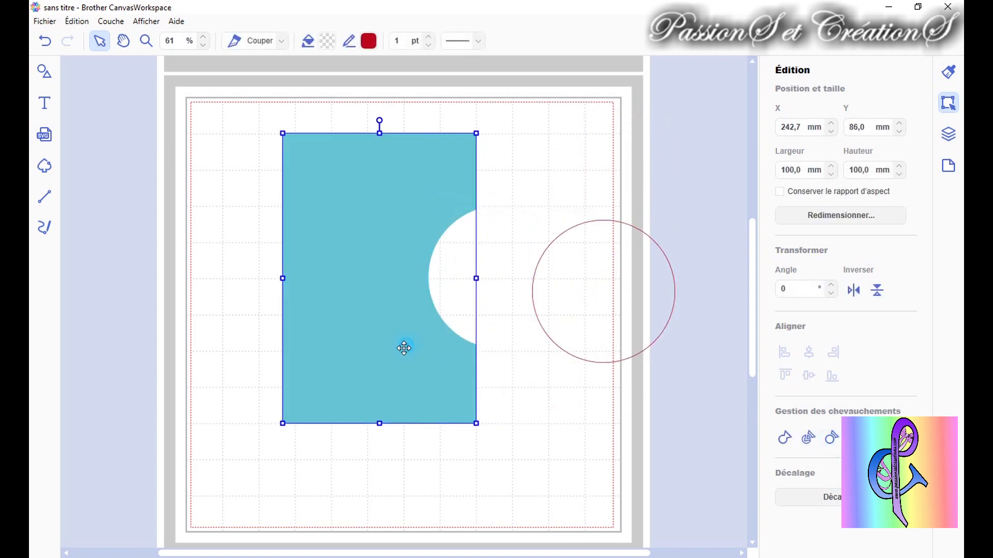
pyautogui.moveTo(404, 347); pyautogui.dragTo(350, 334)
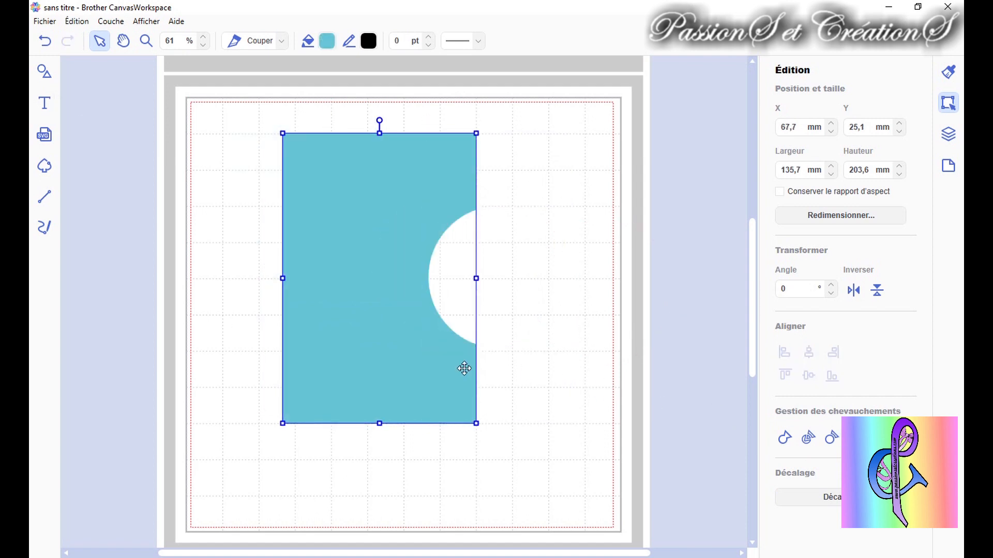
pyautogui.click(587, 398)
pyautogui.moveTo(403, 374); pyautogui.dragTo(432, 390)
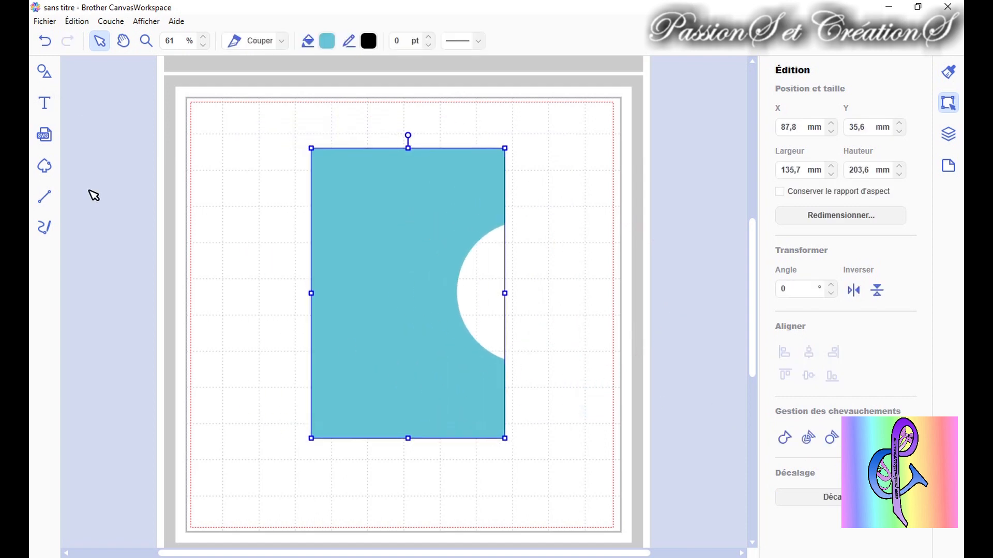
pyautogui.click(45, 40)
pyautogui.click(45, 41)
pyautogui.click(45, 40)
# Place the circle over the rectangle's right edge and align both shapes on their vertical centre
pyautogui.moveTo(361, 280); pyautogui.dragTo(529, 288)
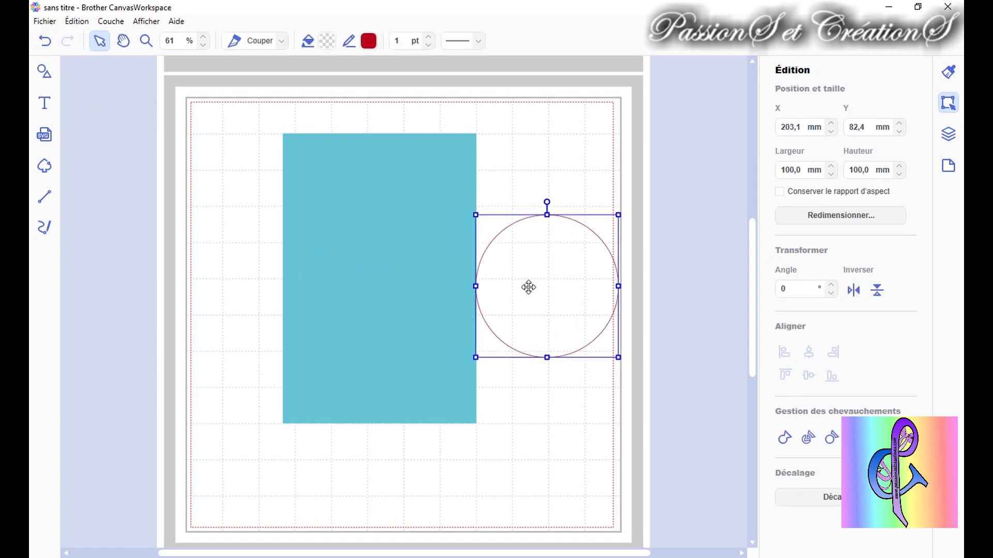
pyautogui.moveTo(547, 279); pyautogui.dragTo(508, 274)
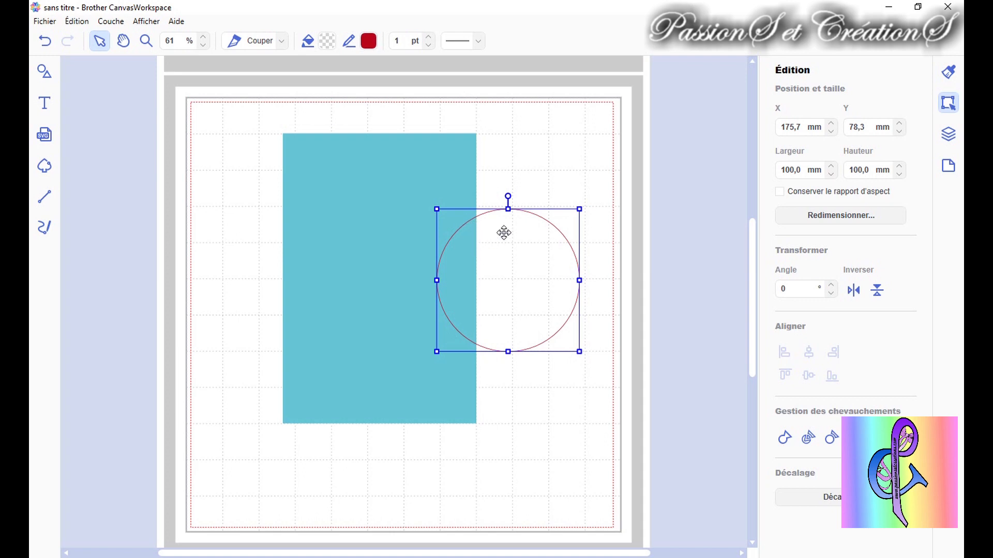
pyautogui.moveTo(525, 272); pyautogui.dragTo(516, 279)
pyautogui.moveTo(533, 182); pyautogui.dragTo(422, 266)
pyautogui.click(808, 382)
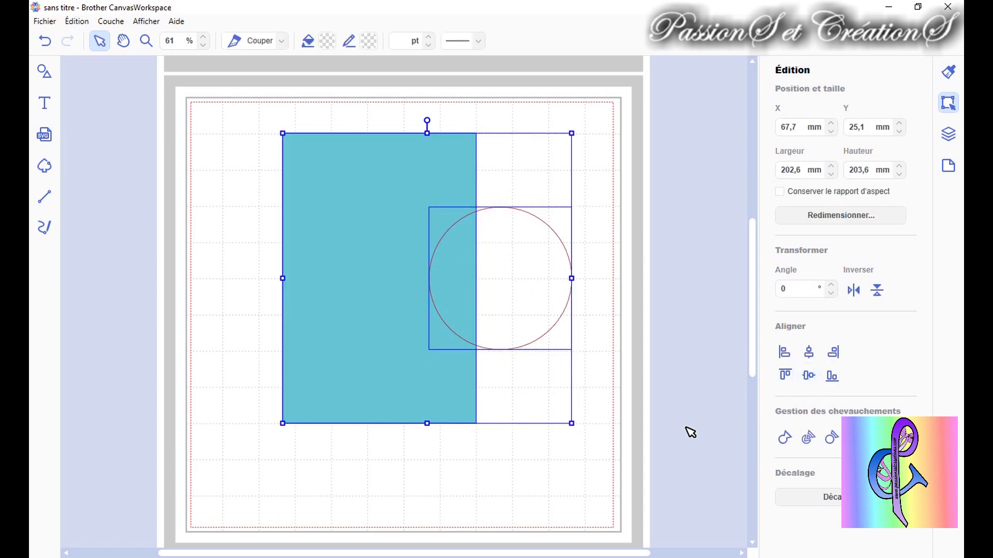
pyautogui.click(646, 374)
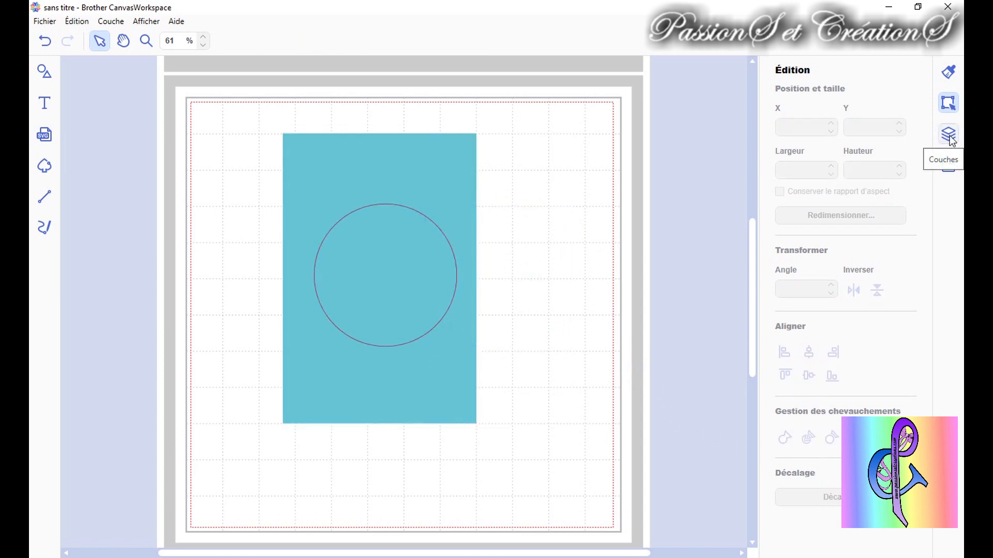
# Show the layer list, move the rectangle to the mat's upper-left area, and overlap the circle with its right edge
pyautogui.click(949, 134)
pyautogui.moveTo(421, 310); pyautogui.dragTo(587, 223)
pyautogui.moveTo(436, 290); pyautogui.dragTo(356, 265)
pyautogui.moveTo(562, 257); pyautogui.dragTo(508, 265)
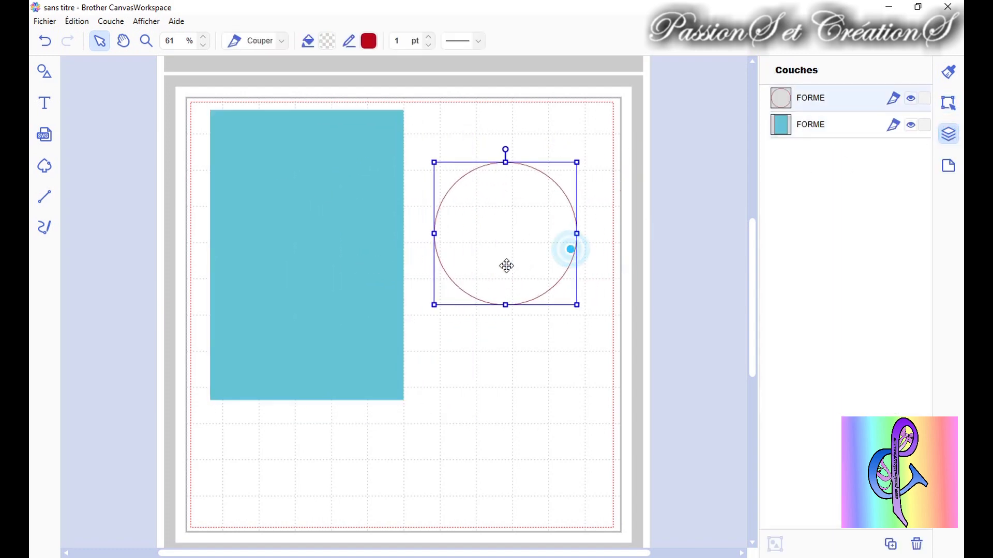
pyautogui.moveTo(509, 227); pyautogui.dragTo(410, 247)
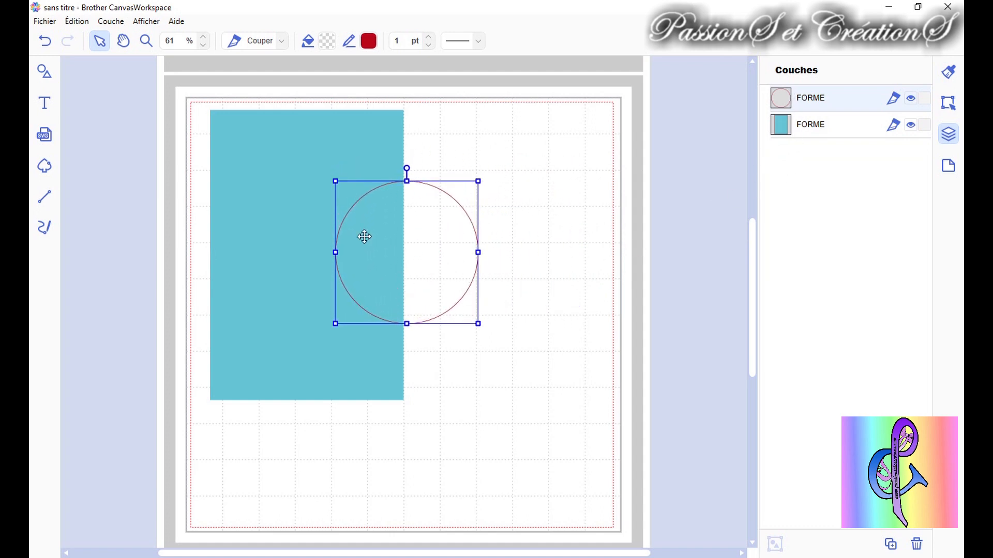
# Reorder the layers so the rectangle lies above the circle, and undo the reordering
pyautogui.click(828, 96)
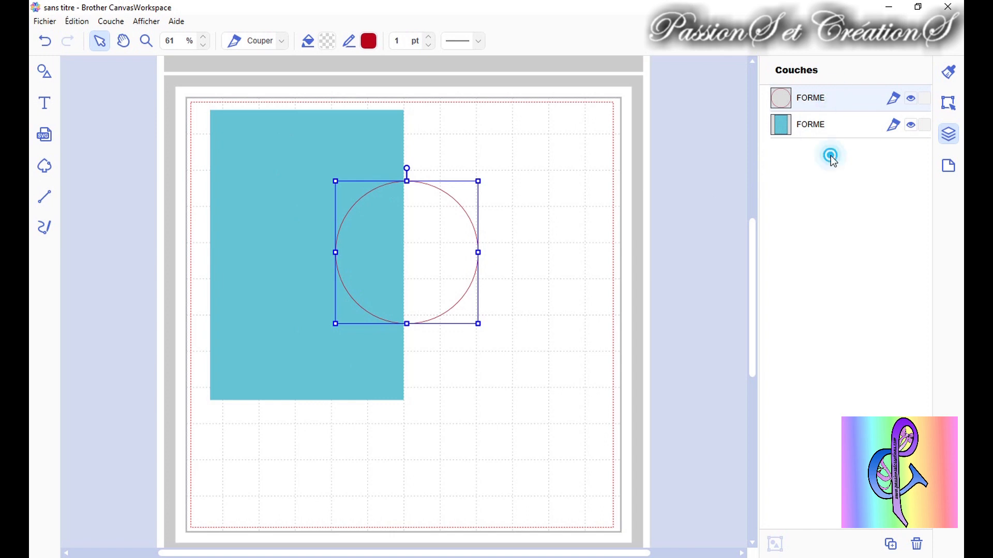
pyautogui.click(822, 127)
pyautogui.moveTo(818, 100); pyautogui.dragTo(818, 101)
pyautogui.click(543, 327)
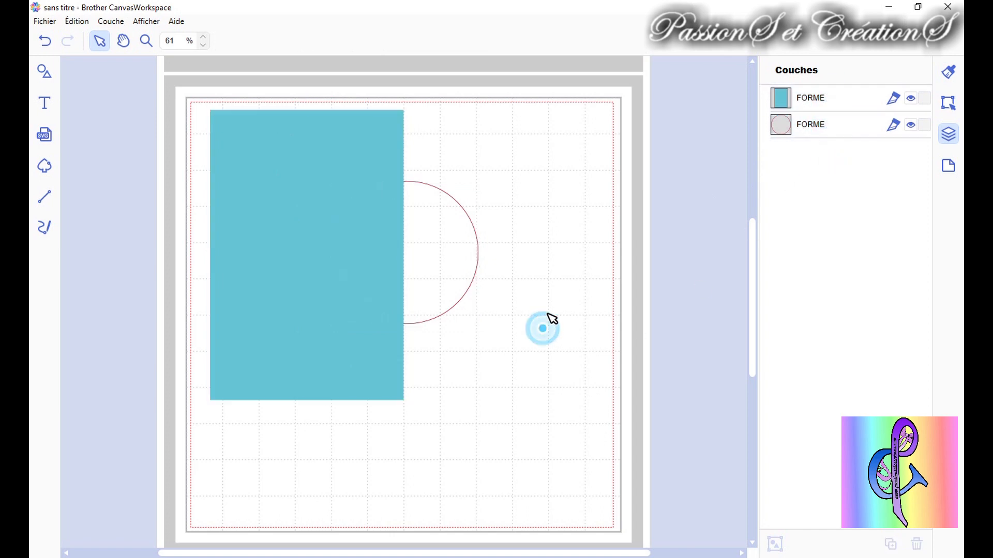
pyautogui.click(45, 41)
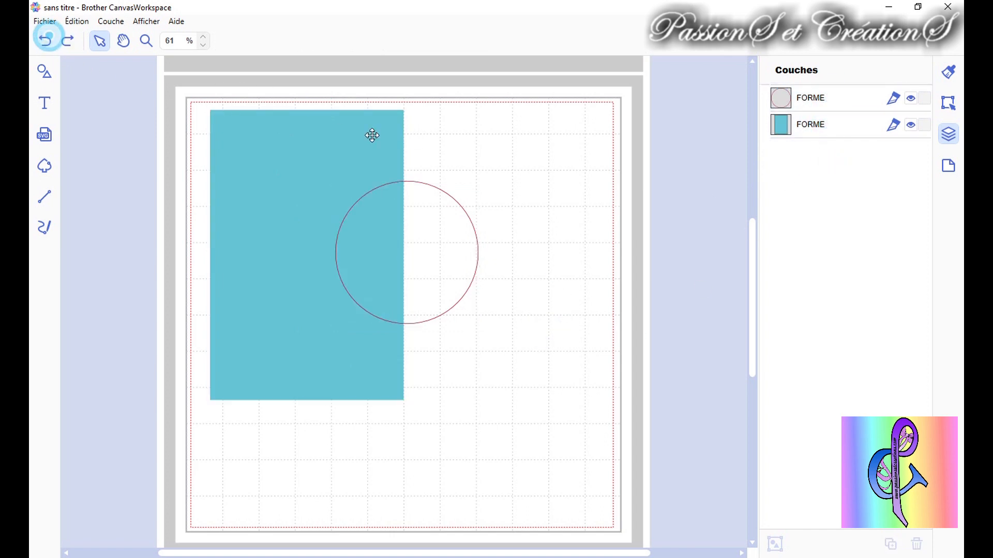
# Send the circle to the back (Envoyer à l'arrière-plan) and undo the change of arrangement
pyautogui.moveTo(413, 246)
pyautogui.mouseDown()
pyautogui.moveTo(430, 257)
pyautogui.moveTo(418, 254)
pyautogui.mouseUp()
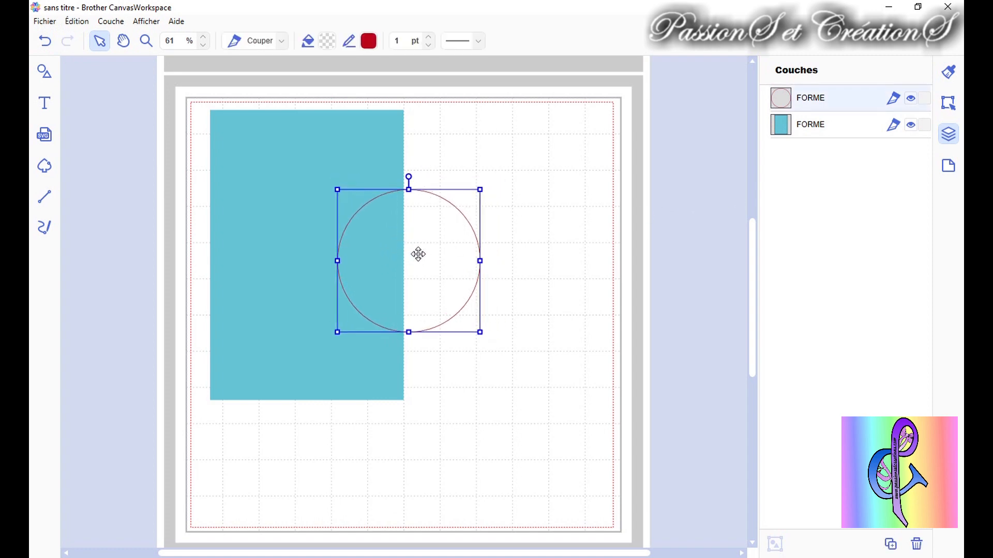
pyautogui.rightClick(419, 253)
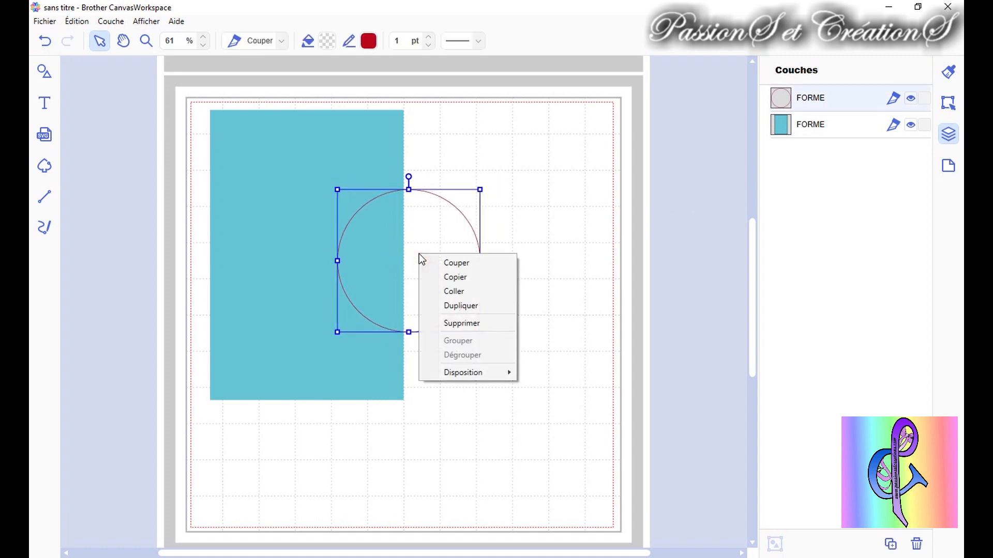
pyautogui.moveTo(465, 373)
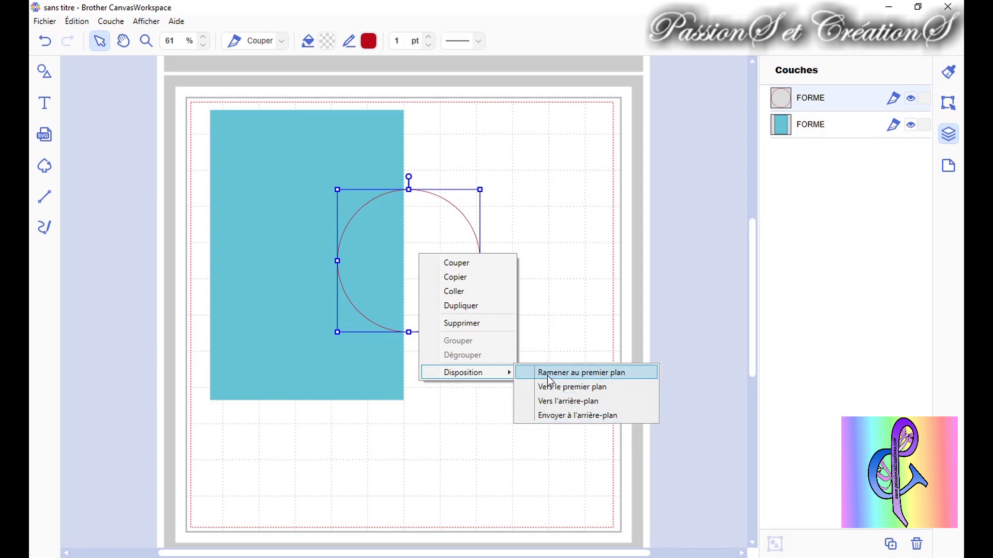
pyautogui.click(552, 415)
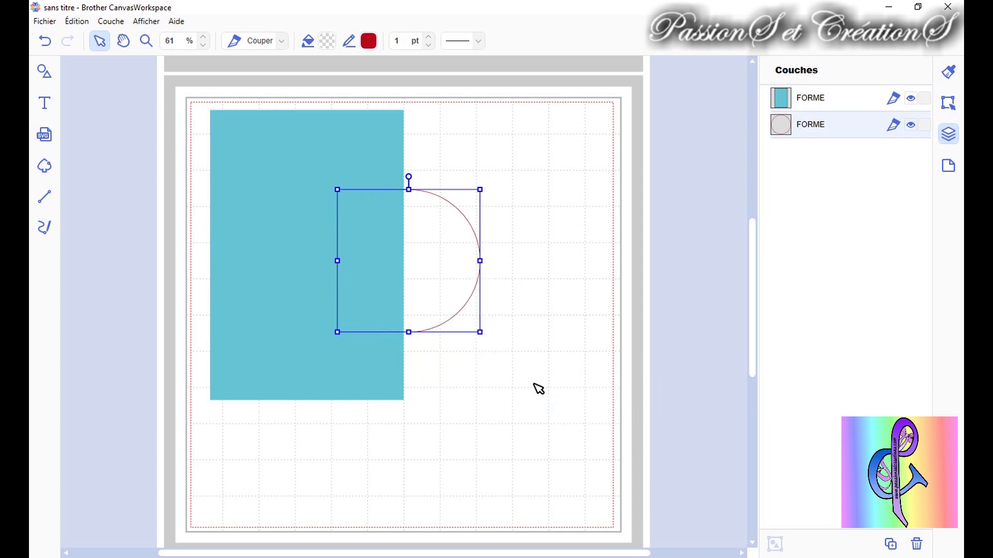
pyautogui.click(45, 41)
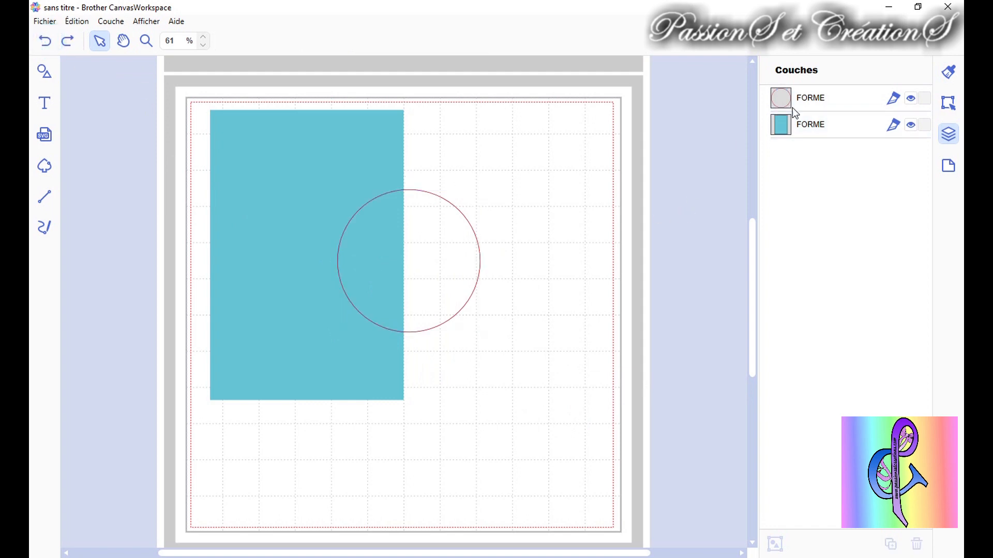
# Move the circle clear of the rectangle, return it over the rectangle's right edge, and deselect it
pyautogui.moveTo(444, 263); pyautogui.dragTo(519, 187)
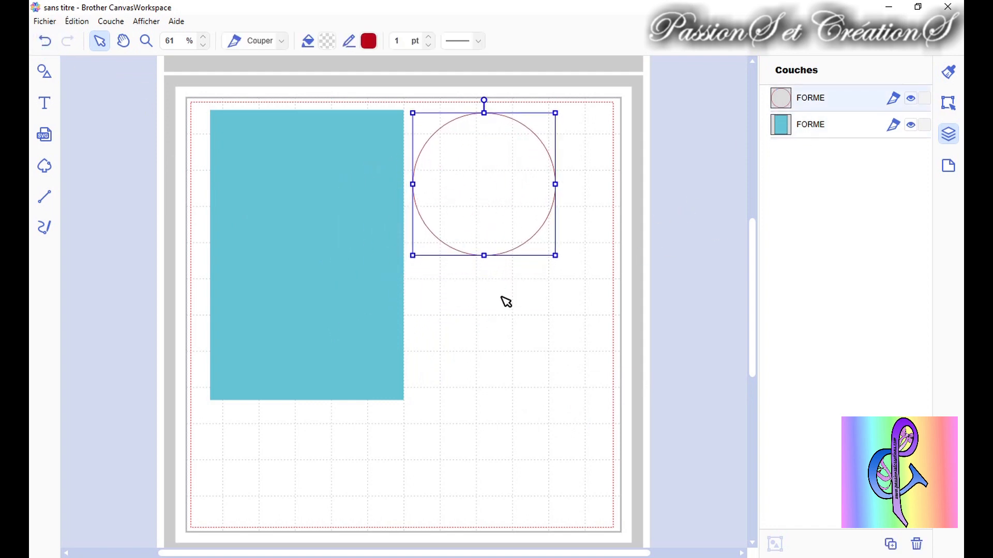
pyautogui.moveTo(481, 202); pyautogui.dragTo(423, 279)
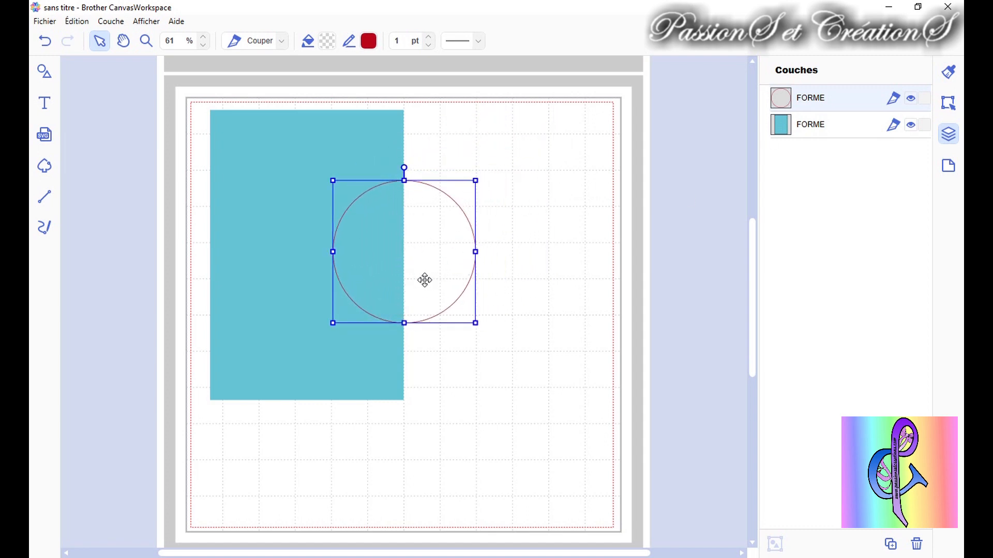
pyautogui.click(520, 288)
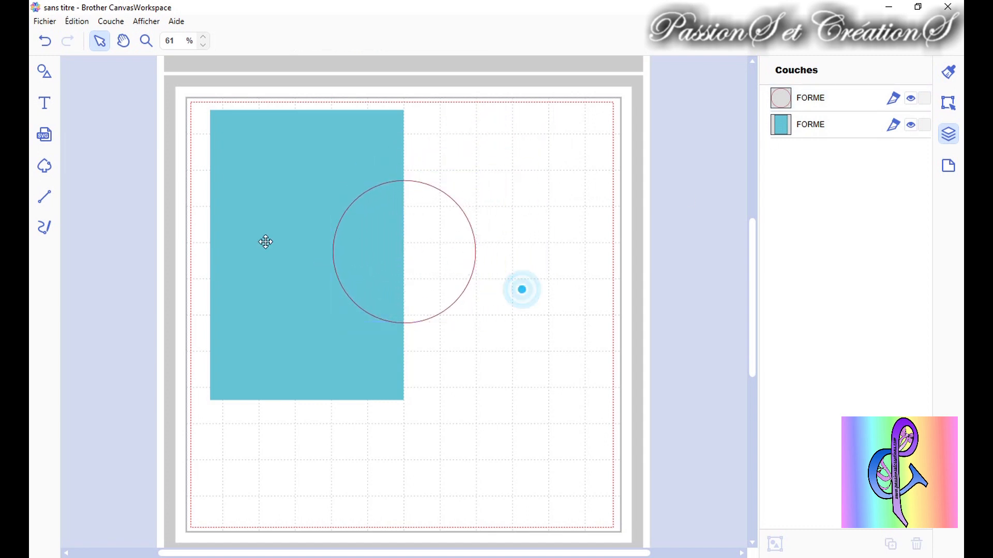
# Show the creation-area settings (Zone de création) and move the circle off the rectangle into the mat's upper-right area
pyautogui.click(950, 173)
pyautogui.moveTo(428, 275); pyautogui.dragTo(535, 217)
pyautogui.click(496, 319)
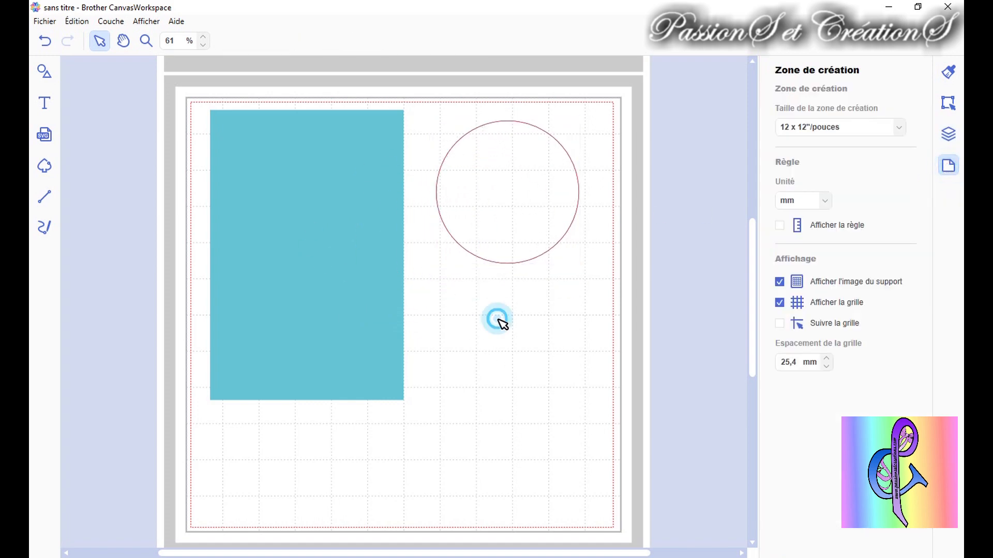
# Check the available creation-area sizes without changing them, and turn the ruler display on and back off
pyautogui.click(821, 127)
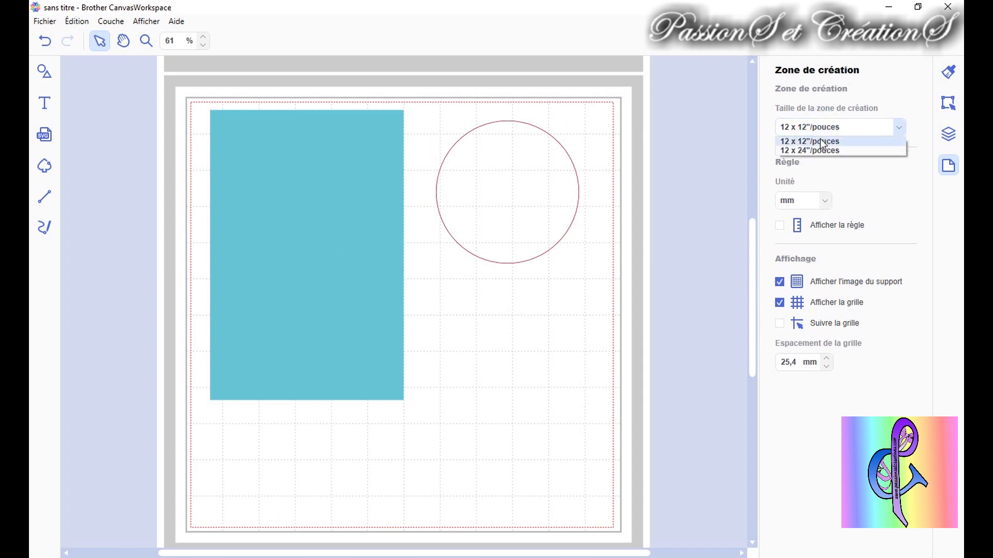
pyautogui.click(881, 189)
pyautogui.click(779, 227)
pyautogui.click(780, 226)
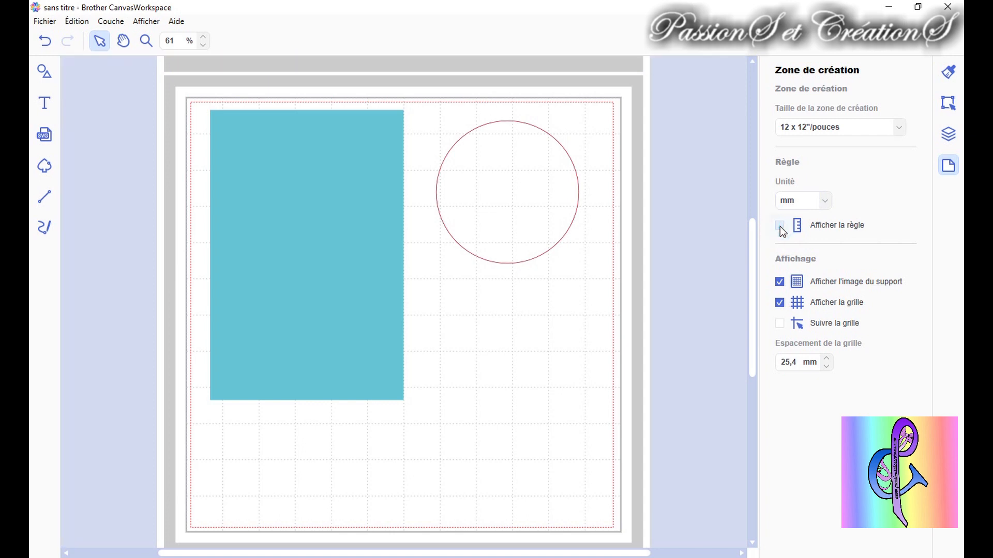
pyautogui.click(151, 23)
pyautogui.click(151, 23)
# Hide the mat image (Afficher l'image du support) and show it again, leaving the grid displayed
pyautogui.click(781, 283)
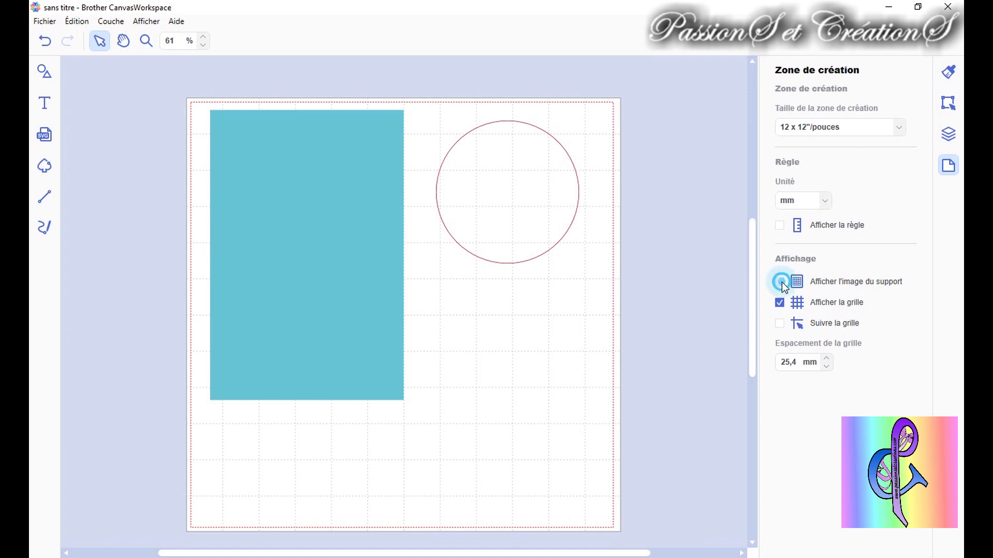
pyautogui.click(781, 282)
pyautogui.click(777, 303)
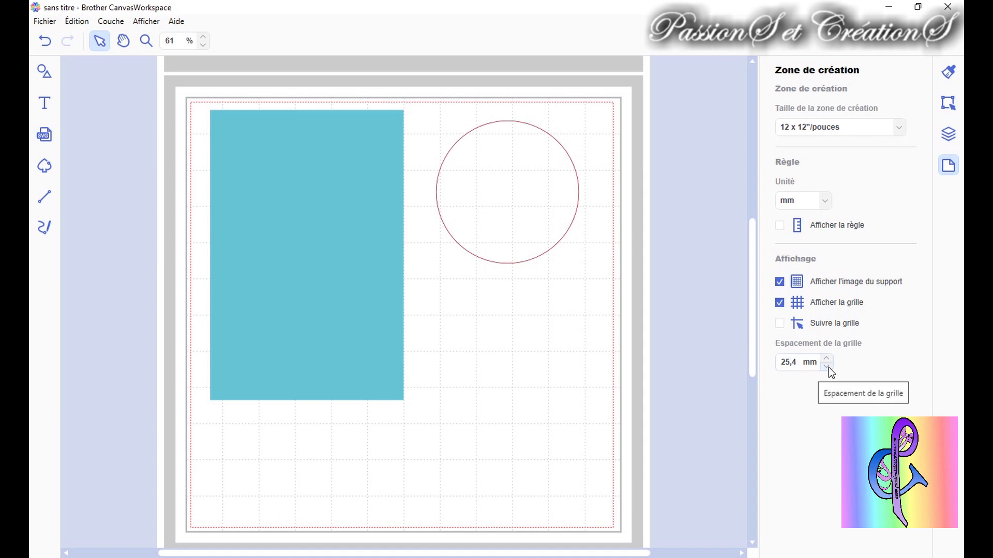
# Set the grid spacing to 30 mm and enable snapping to the grid (Suivre la grille)
pyautogui.moveTo(798, 362); pyautogui.dragTo(751, 357)
pyautogui.write('30,0')
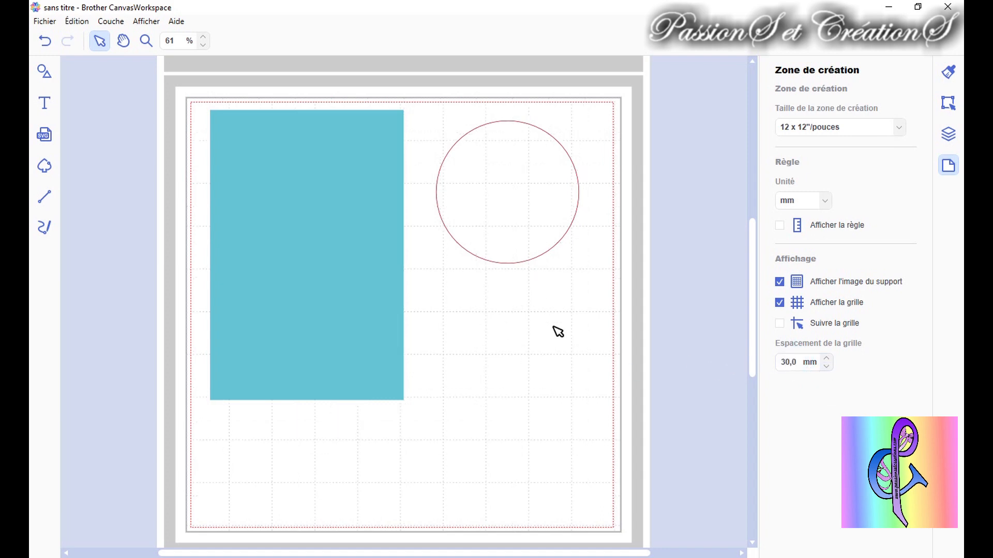
pyautogui.moveTo(796, 362); pyautogui.dragTo(735, 356)
pyautogui.scroll(-1, 740, 360)
pyautogui.click(779, 324)
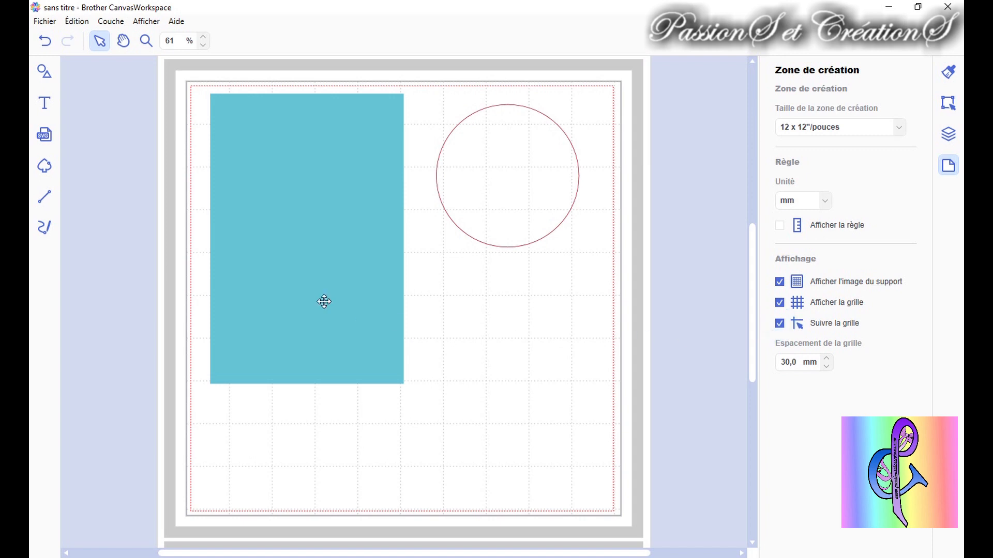
# Snap the rectangle to the grid, enlarge it to five by seven grid squares, and place the circle over its right edge
pyautogui.moveTo(290, 257); pyautogui.dragTo(316, 272)
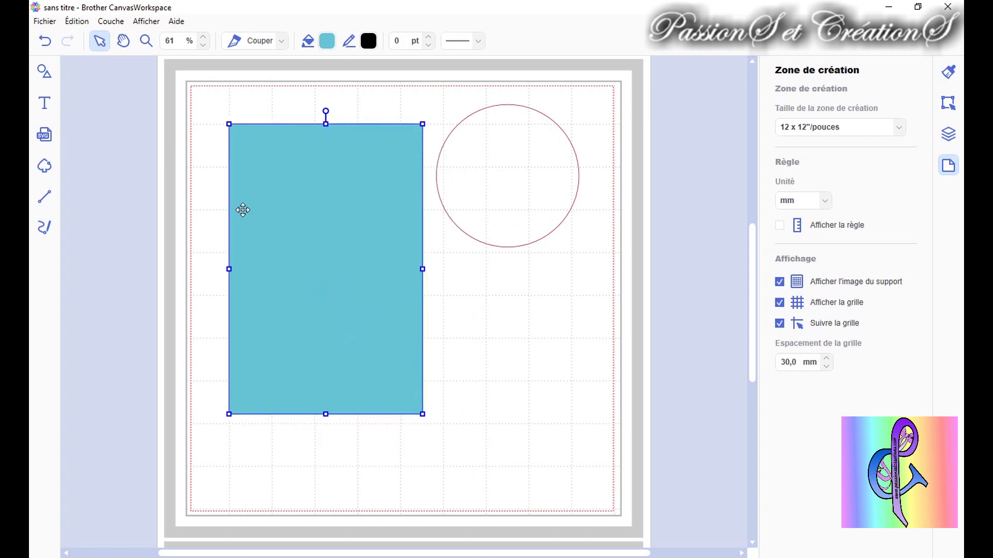
pyautogui.moveTo(308, 132); pyautogui.dragTo(434, 132)
pyautogui.moveTo(382, 160); pyautogui.dragTo(268, 162)
pyautogui.moveTo(325, 414)
pyautogui.mouseDown()
pyautogui.moveTo(326, 423)
pyautogui.moveTo(326, 385)
pyautogui.moveTo(326, 412)
pyautogui.mouseUp()
pyautogui.moveTo(421, 272); pyautogui.dragTo(442, 273)
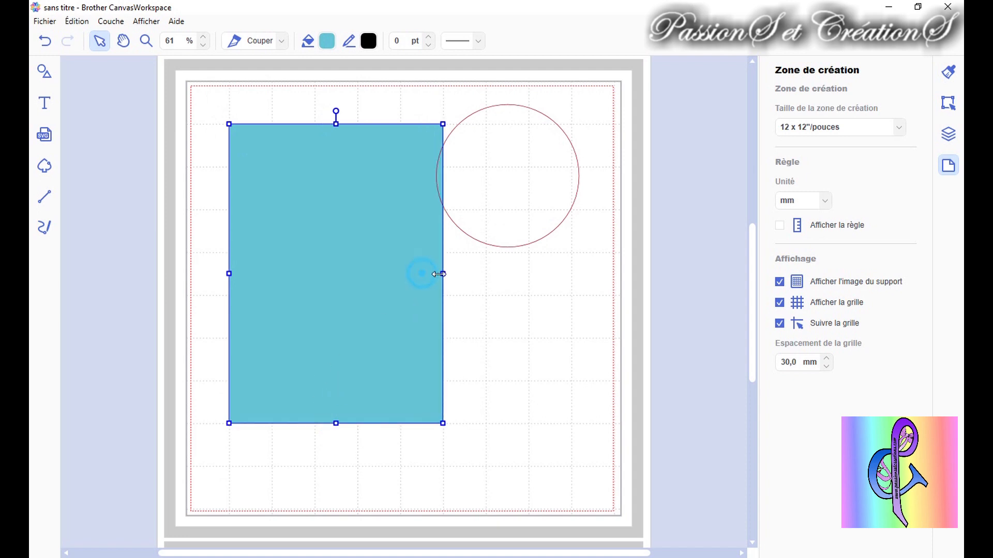
pyautogui.moveTo(505, 166); pyautogui.dragTo(421, 265)
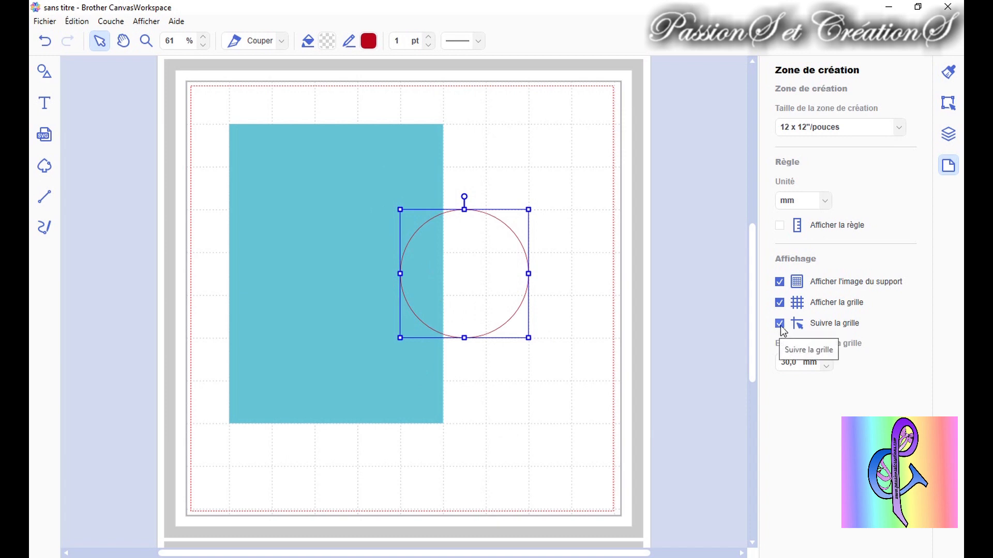
# Draw a closed zigzag polygon with the straight-line tool along the mat's right half, snapping to the grid, and delete it
pyautogui.click(44, 196)
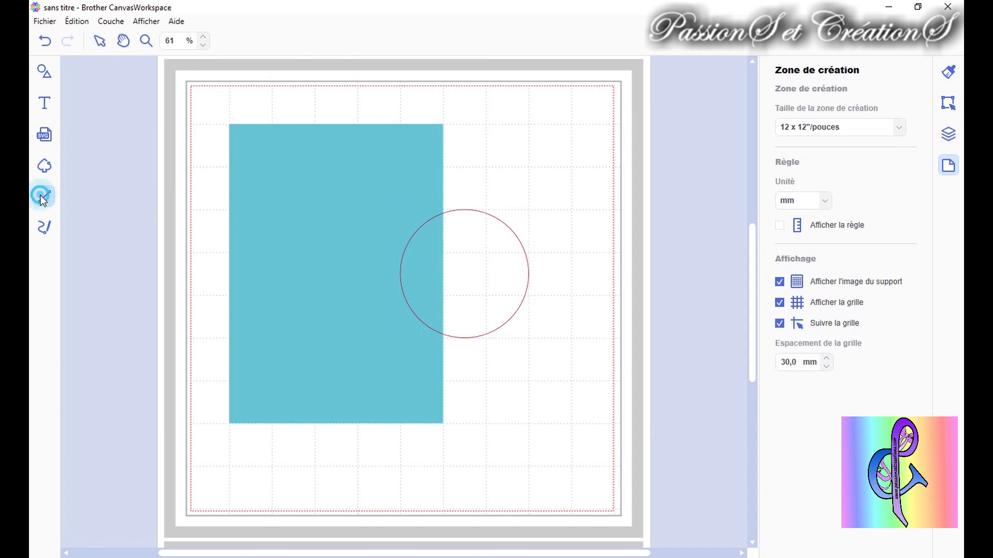
pyautogui.moveTo(488, 127); pyautogui.dragTo(577, 137)
pyautogui.click(558, 159)
pyautogui.click(429, 191)
pyautogui.click(566, 289)
pyautogui.click(461, 369)
pyautogui.click(549, 448)
pyautogui.click(479, 498)
pyautogui.click(440, 448)
pyautogui.click(538, 395)
pyautogui.click(537, 298)
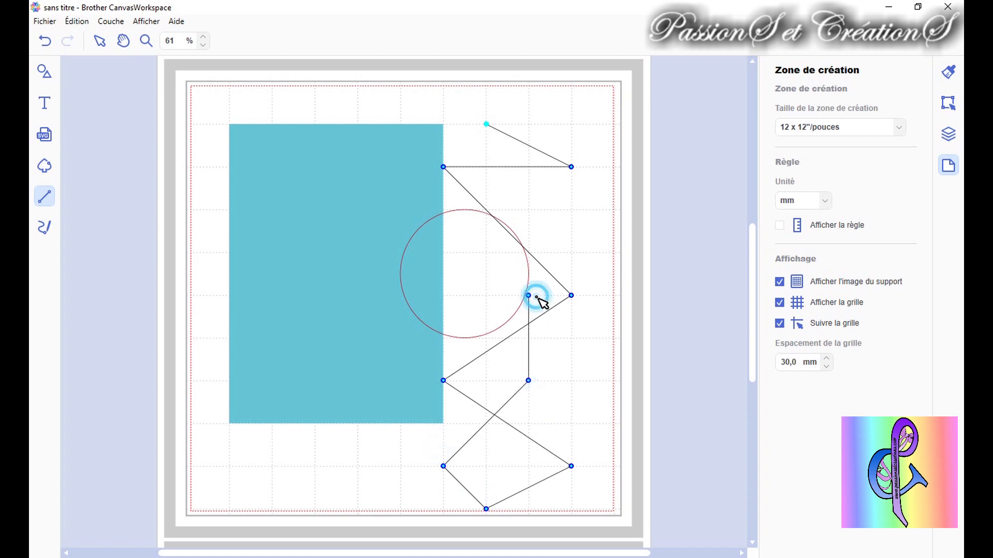
pyautogui.click(598, 251)
pyautogui.click(537, 172)
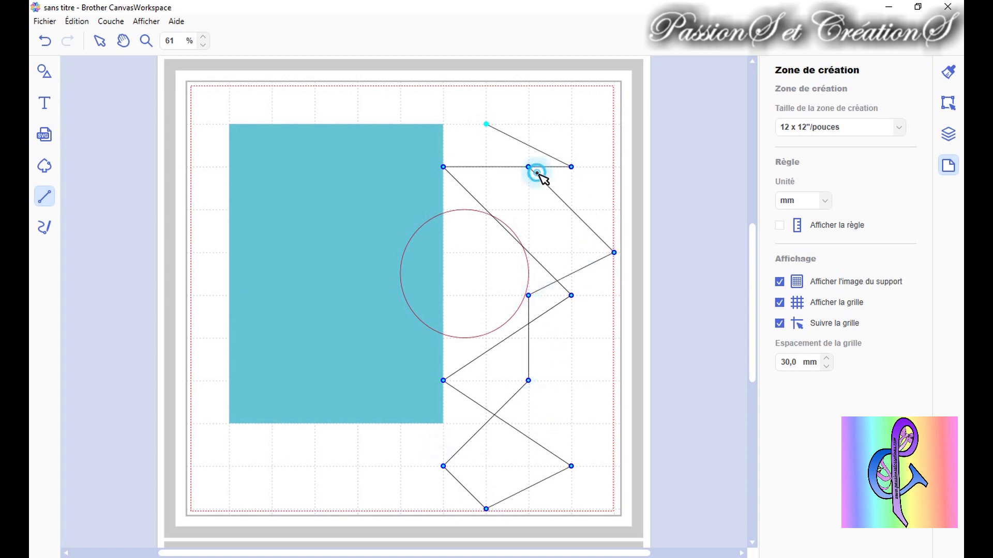
pyautogui.click(487, 124)
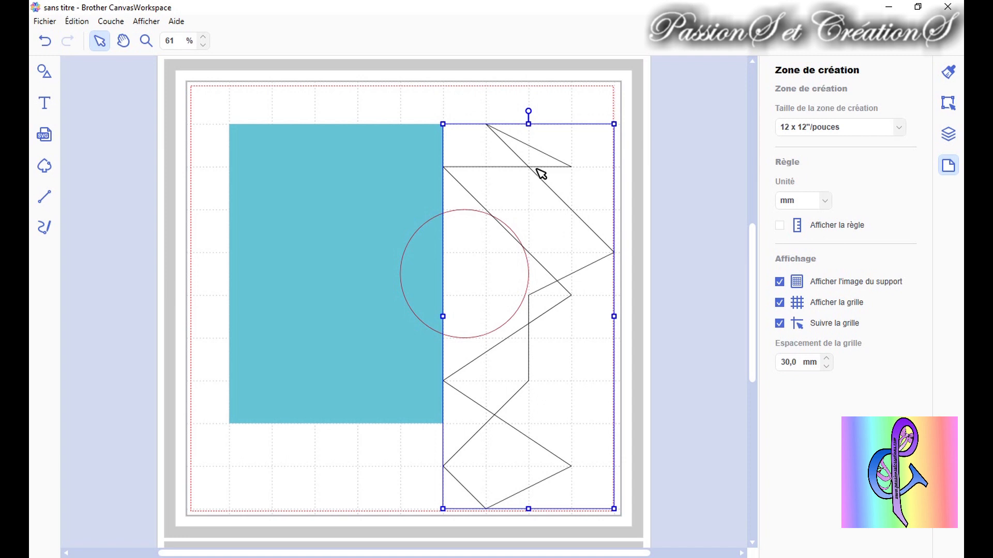
pyautogui.press('Delete')
# Move the rectangle to the mat's upper-left corner and place the circle inside its upper part
pyautogui.moveTo(469, 243); pyautogui.dragTo(483, 166)
pyautogui.moveTo(368, 233); pyautogui.dragTo(301, 181)
pyautogui.moveTo(529, 213); pyautogui.dragTo(285, 161)
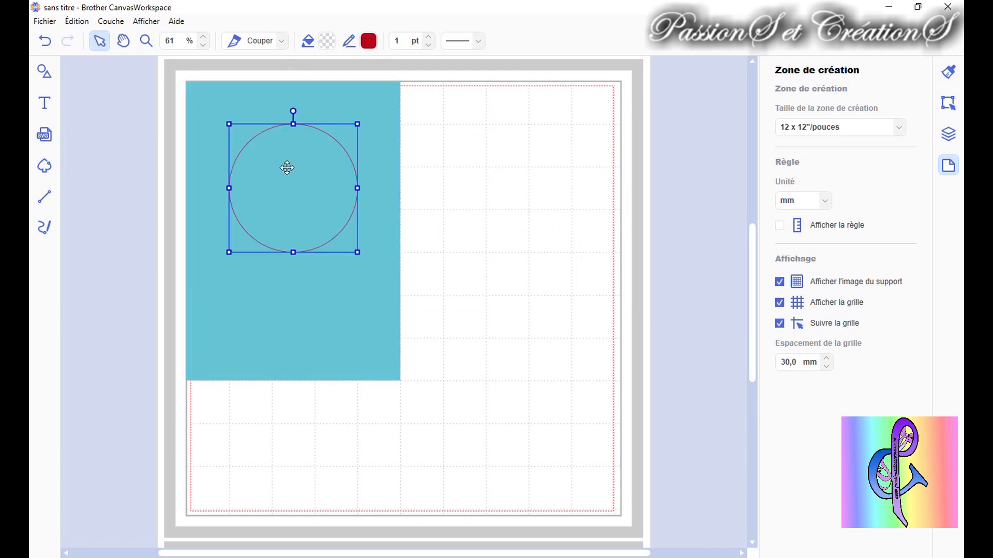
# Draw a closed square of three by three grid squares to the right of the rectangle and move it up one grid square
pyautogui.click(47, 198)
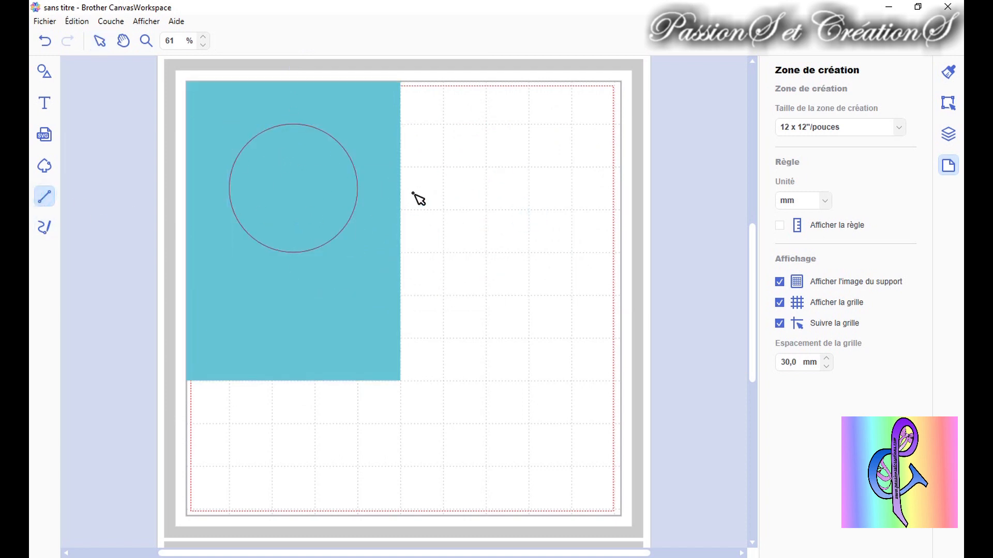
pyautogui.click(443, 169)
pyautogui.click(571, 166)
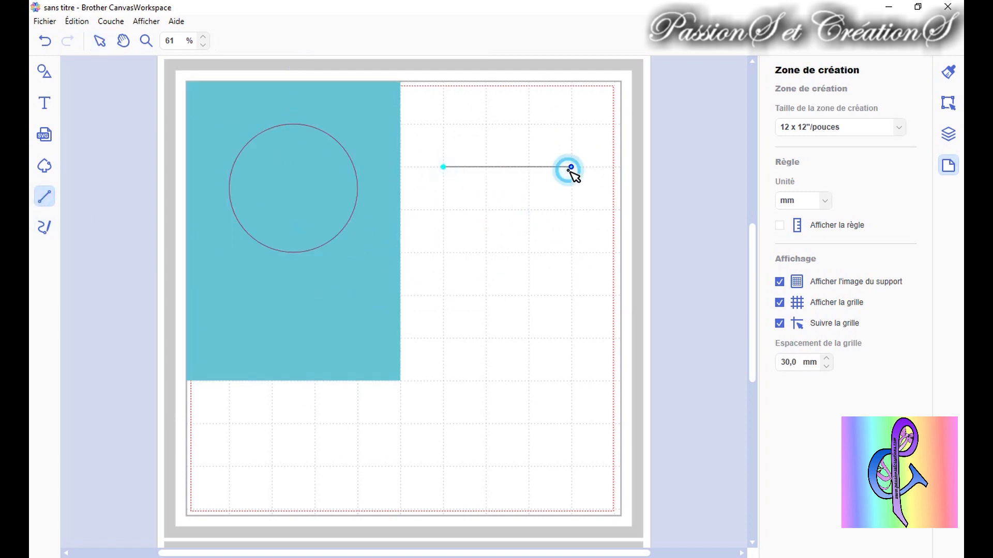
pyautogui.click(570, 295)
pyautogui.click(443, 295)
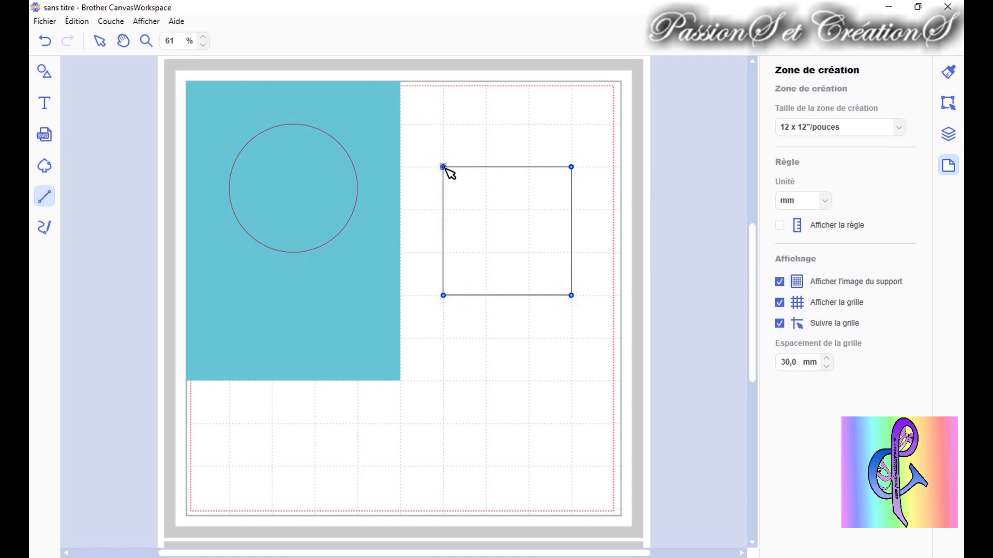
pyautogui.click(443, 166)
pyautogui.click(537, 130)
pyautogui.moveTo(508, 219); pyautogui.dragTo(507, 197)
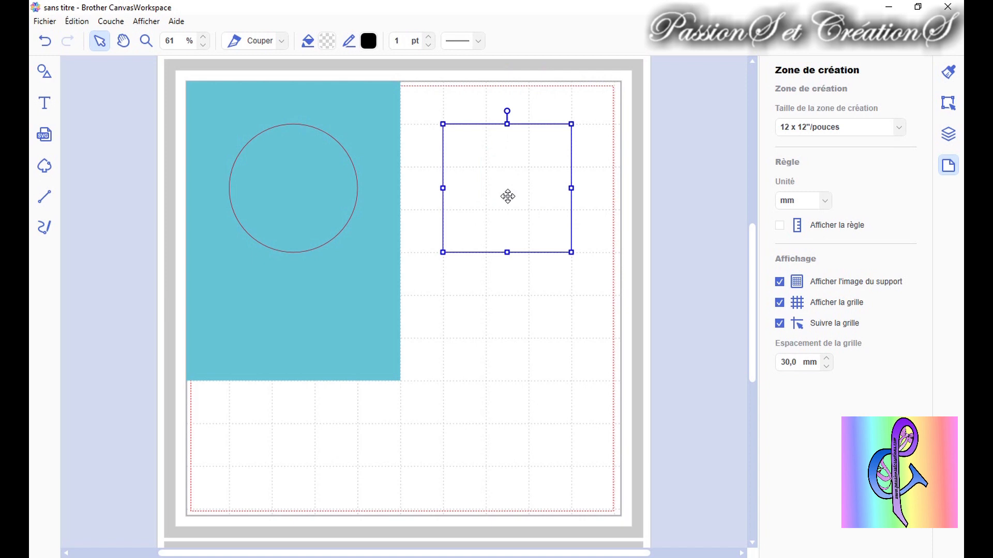
# Draw a closed triangle about three grid squares wide and high below the square with the straight-line tool, and delete it
pyautogui.click(43, 197)
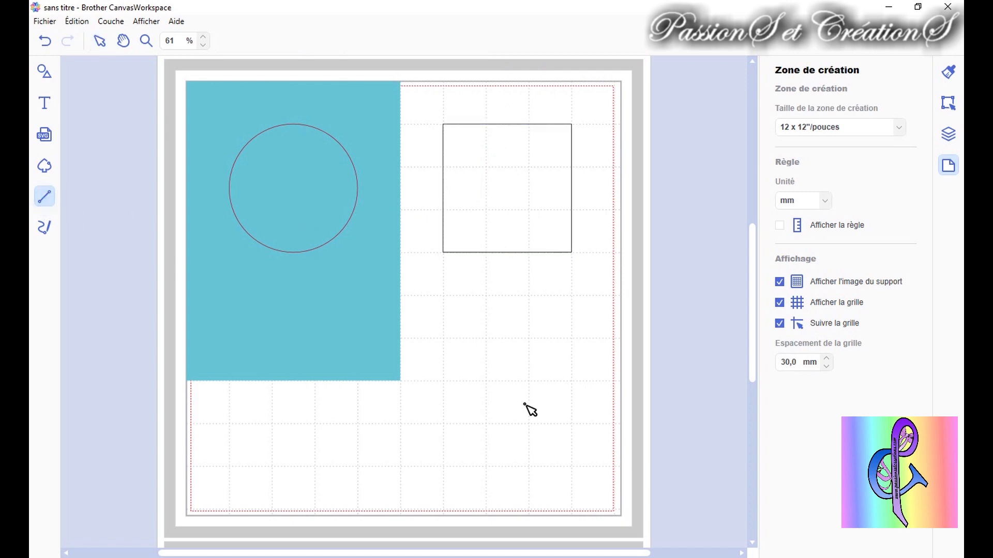
pyautogui.click(443, 424)
pyautogui.click(572, 429)
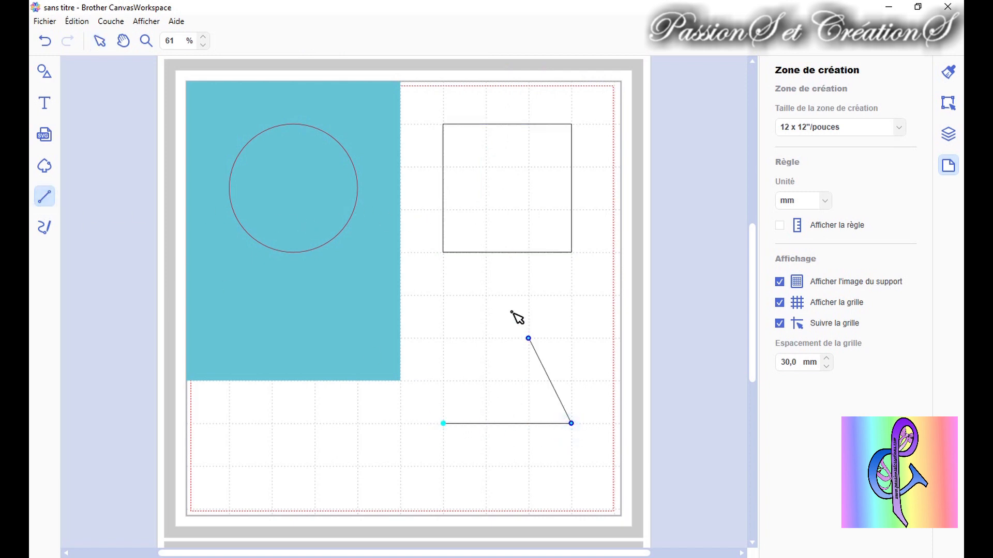
pyautogui.click(506, 303)
pyautogui.click(446, 419)
pyautogui.click(445, 418)
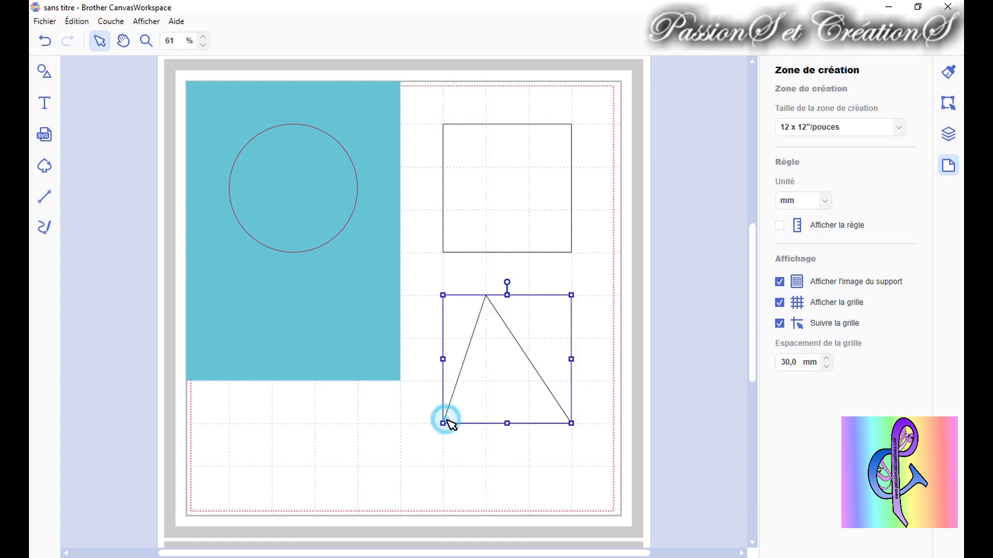
pyautogui.click(514, 373)
pyautogui.click(516, 373)
pyautogui.press('Delete')
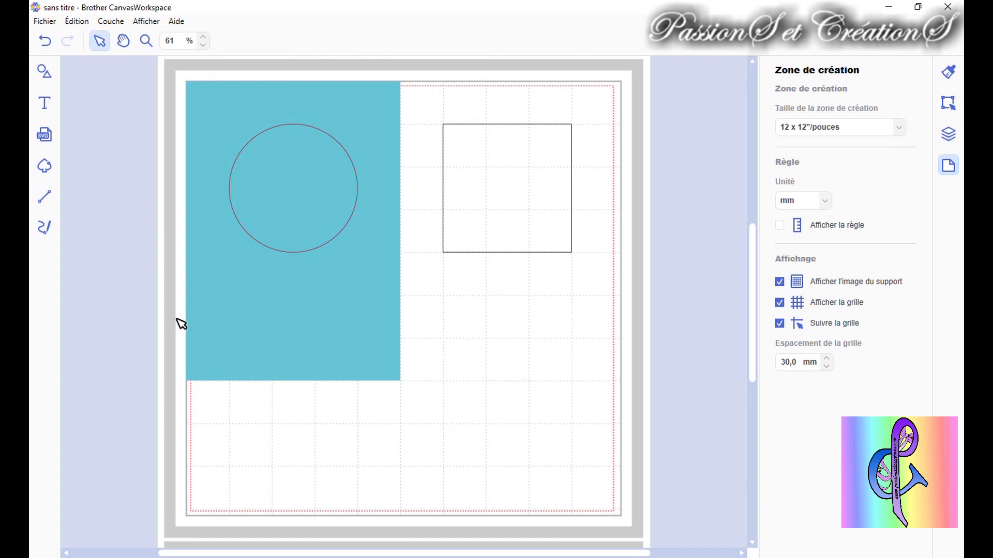
# Draw a closed rectangle three grid squares wide and two high below the square with the straight-line tool
pyautogui.click(44, 197)
pyautogui.click(444, 425)
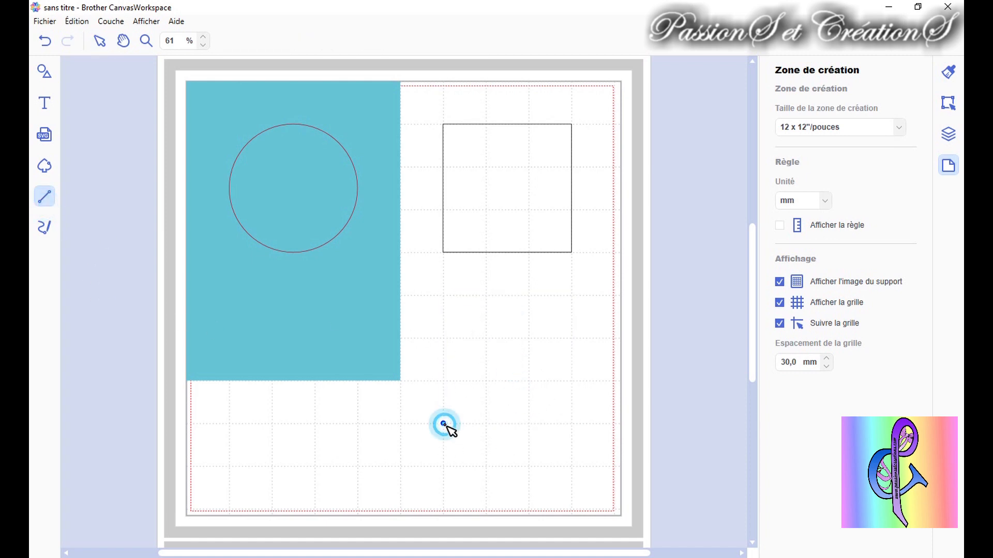
pyautogui.click(574, 425)
pyautogui.click(574, 338)
pyautogui.click(446, 338)
pyautogui.click(443, 424)
pyautogui.click(516, 378)
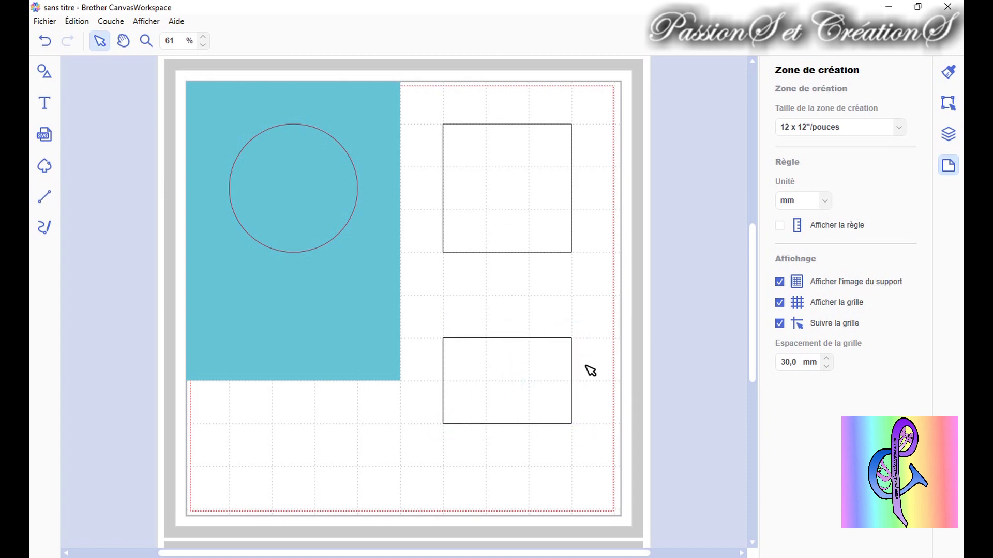
pyautogui.click(474, 378)
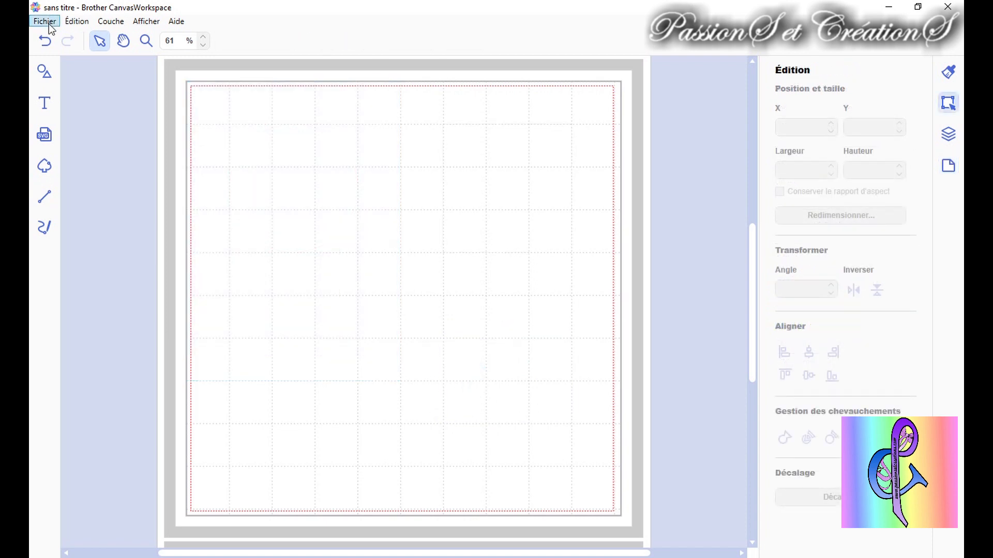
# Look over the file commands for opening, saving, importing, exporting and transferring projects
pyautogui.click(48, 24)
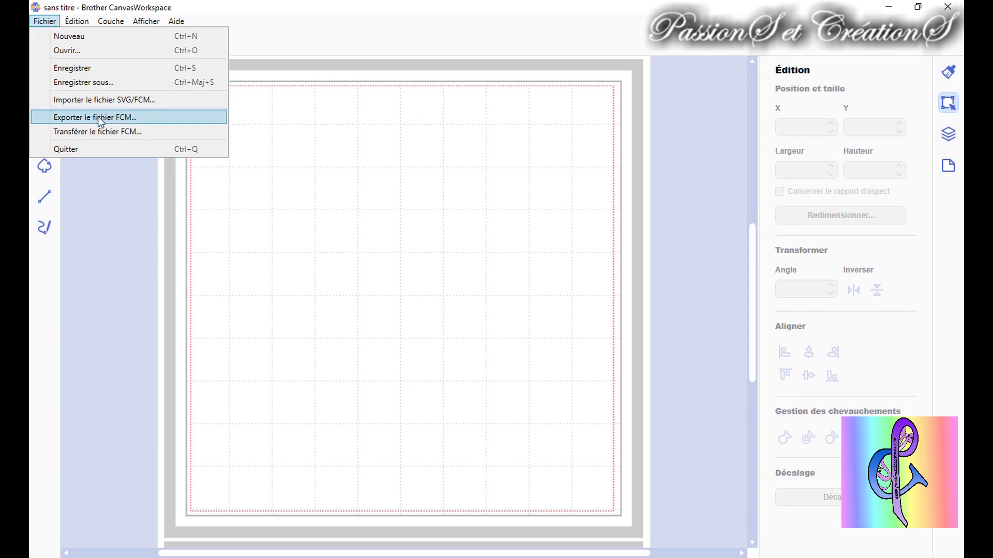
pyautogui.click(123, 164)
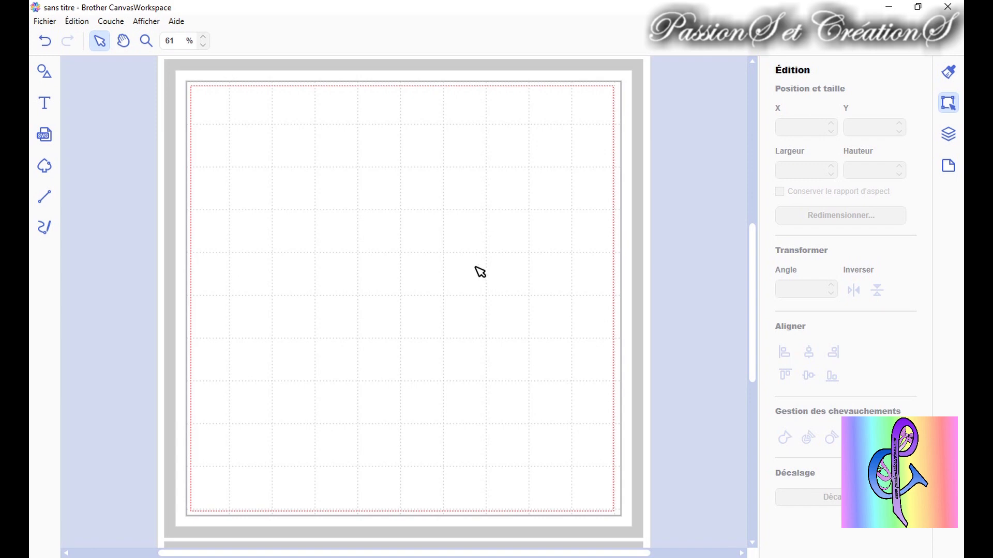
pyautogui.click(67, 21)
# Open the project Carte 14 Juillet.cwprj from the Sauvegarde Programme folder inside Scan N Cut's Motifs folder
pyautogui.moveTo(45, 20)
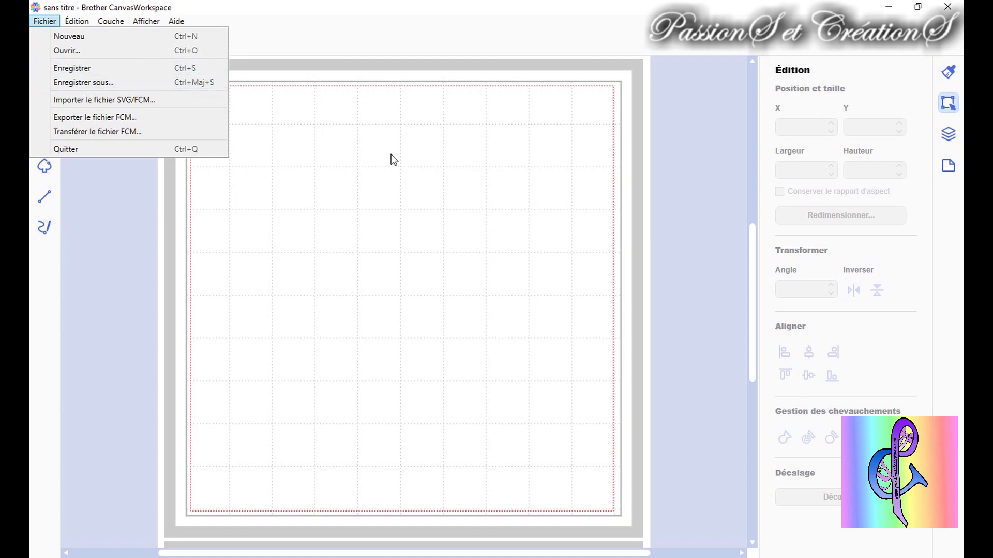
pyautogui.click(120, 54)
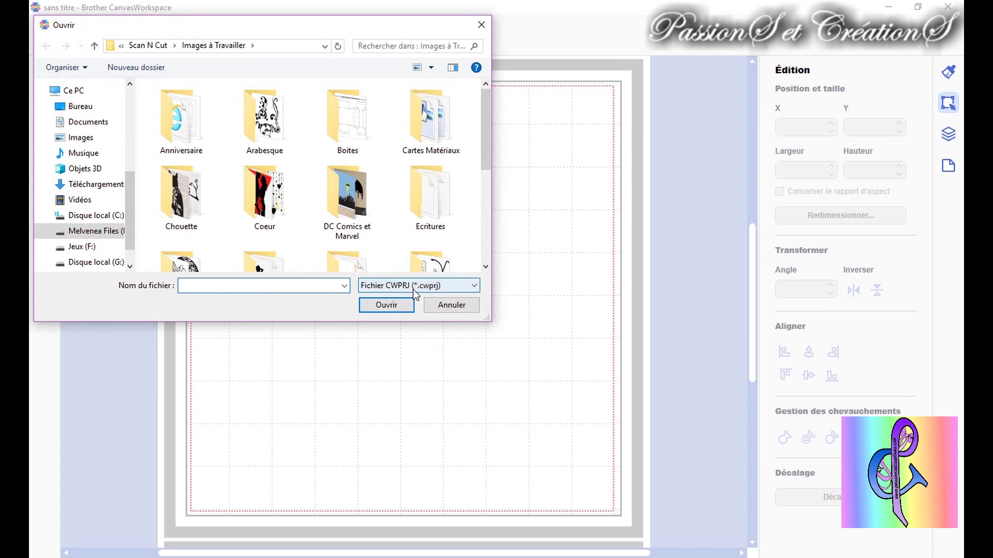
pyautogui.click(147, 45)
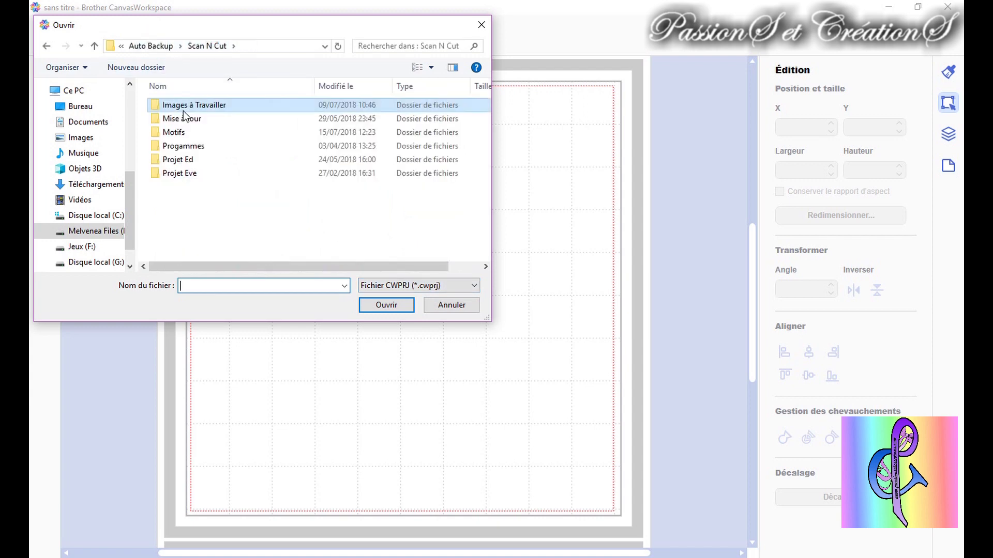
pyautogui.doubleClick(193, 134)
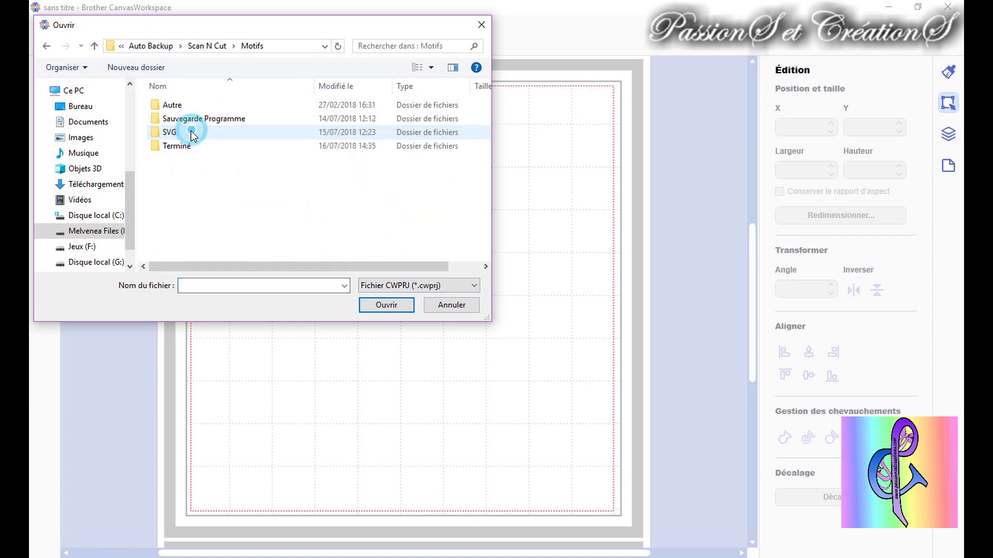
pyautogui.doubleClick(193, 119)
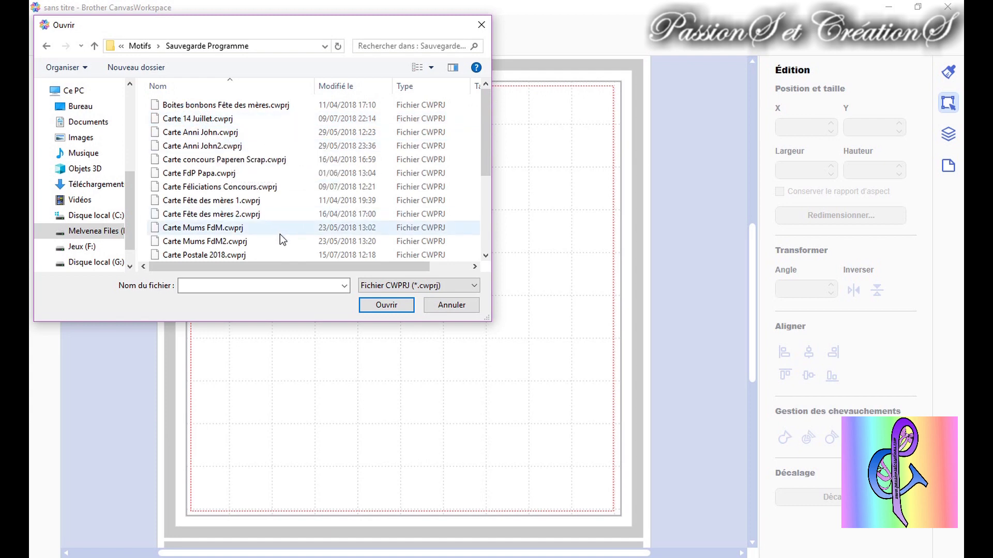
pyautogui.scroll(-3, 282, 222)
pyautogui.scroll(3, 282, 221)
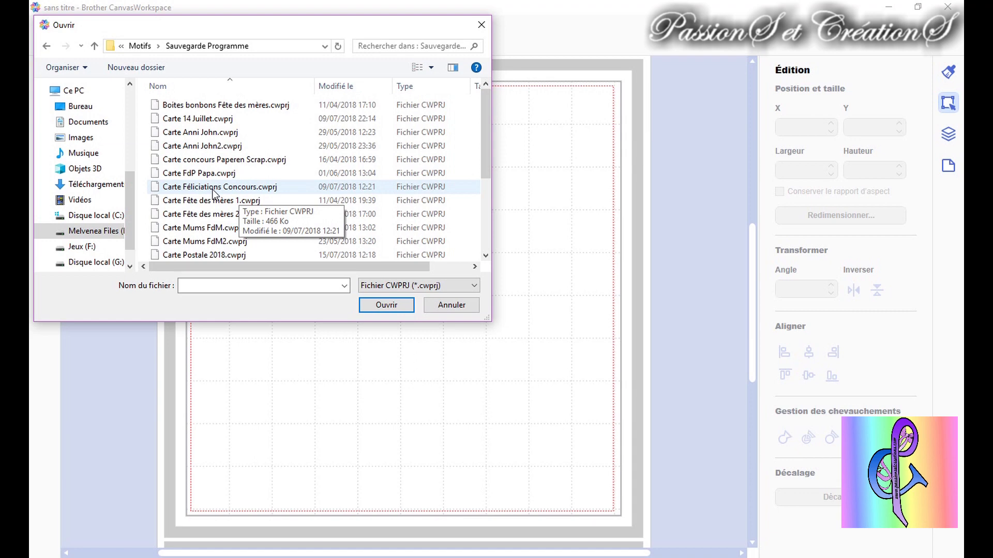
pyautogui.scroll(-3, 213, 192)
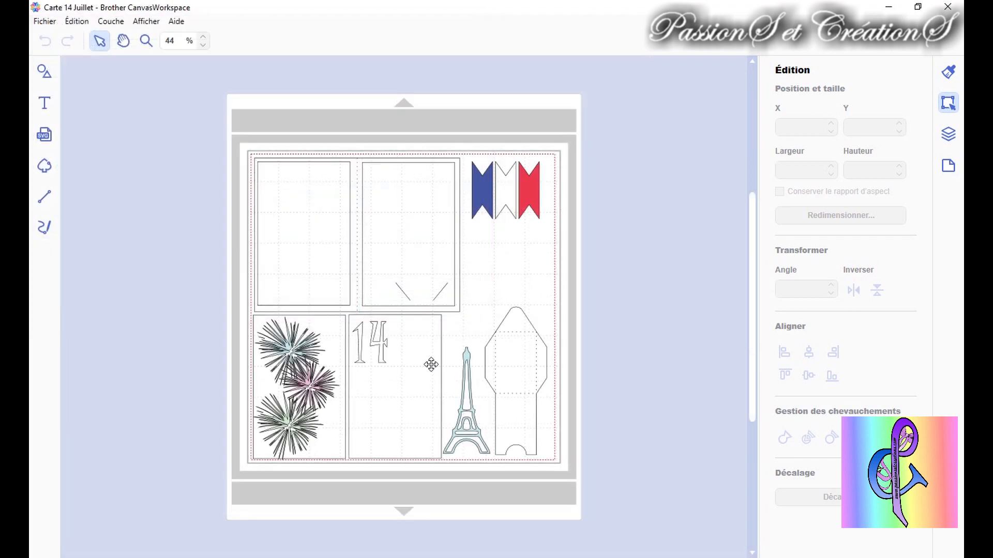
# Show the project's layer list and collapse its expanded groups
pyautogui.scroll(2, 333, 361)
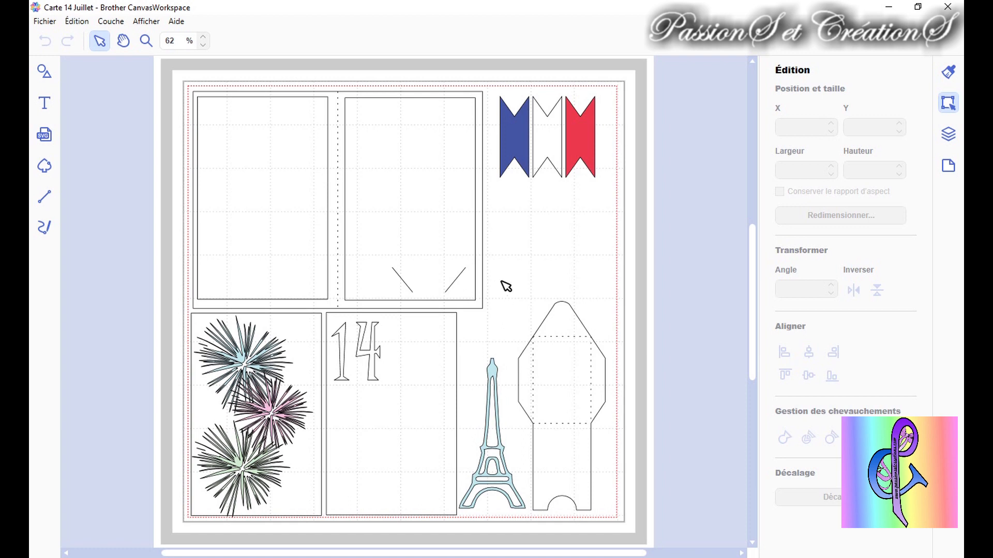
pyautogui.click(949, 134)
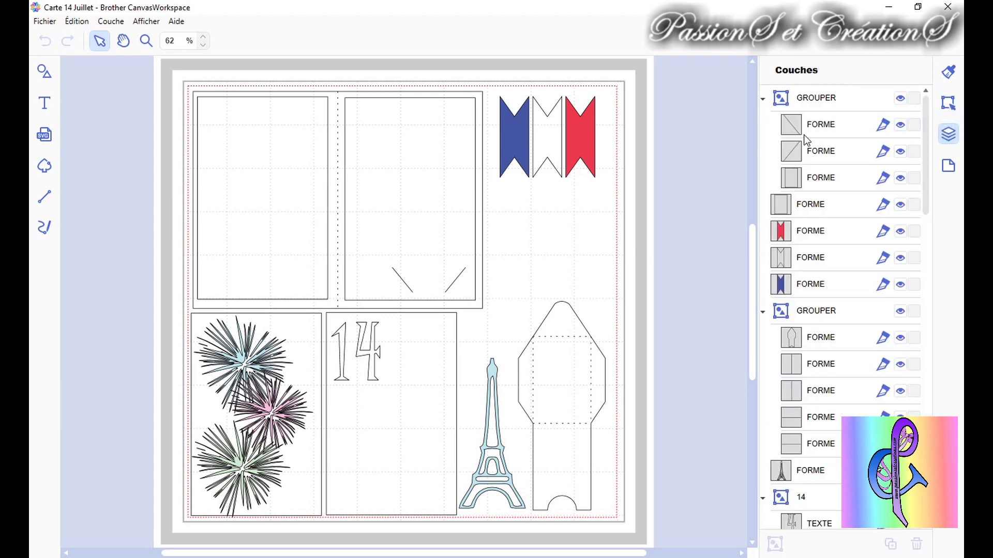
pyautogui.click(763, 99)
pyautogui.click(763, 231)
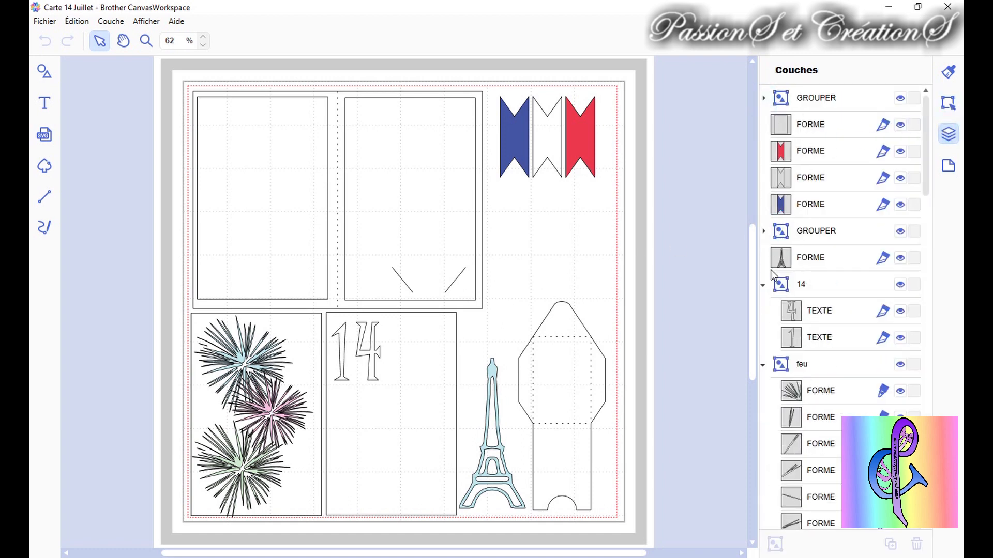
pyautogui.click(764, 284)
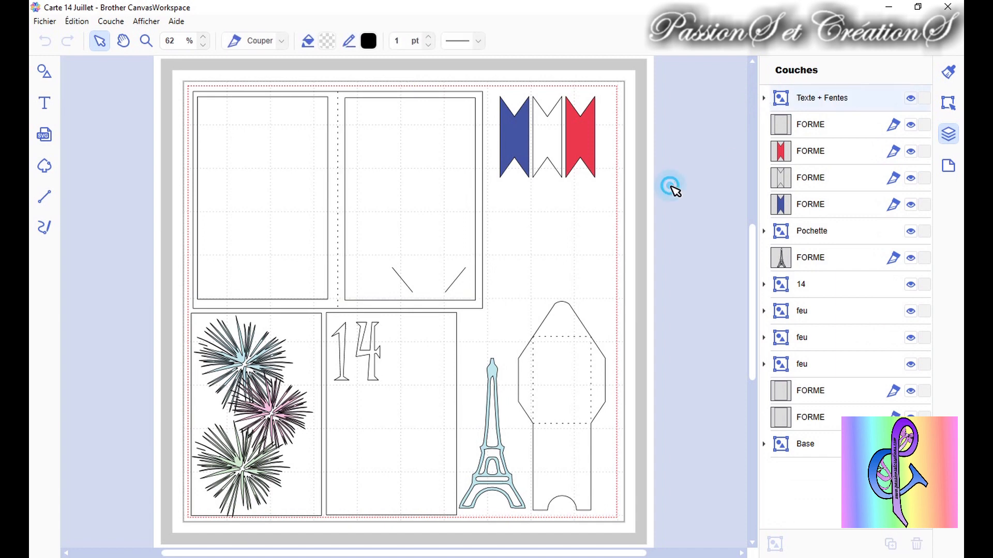
pyautogui.click(670, 186)
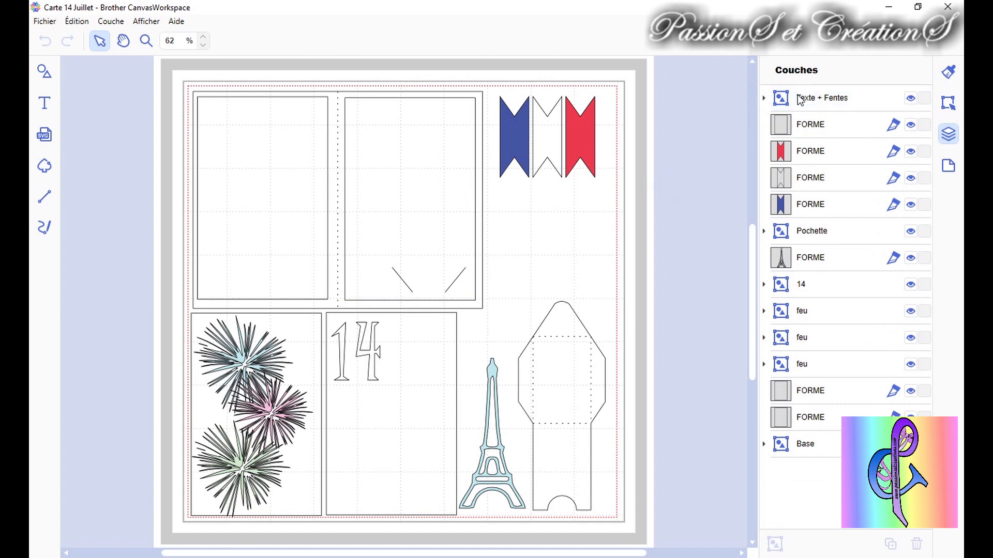
# Select the layers Base, feu, 14 and Texte + Fentes one by one to identify their objects on the mat
pyautogui.click(795, 450)
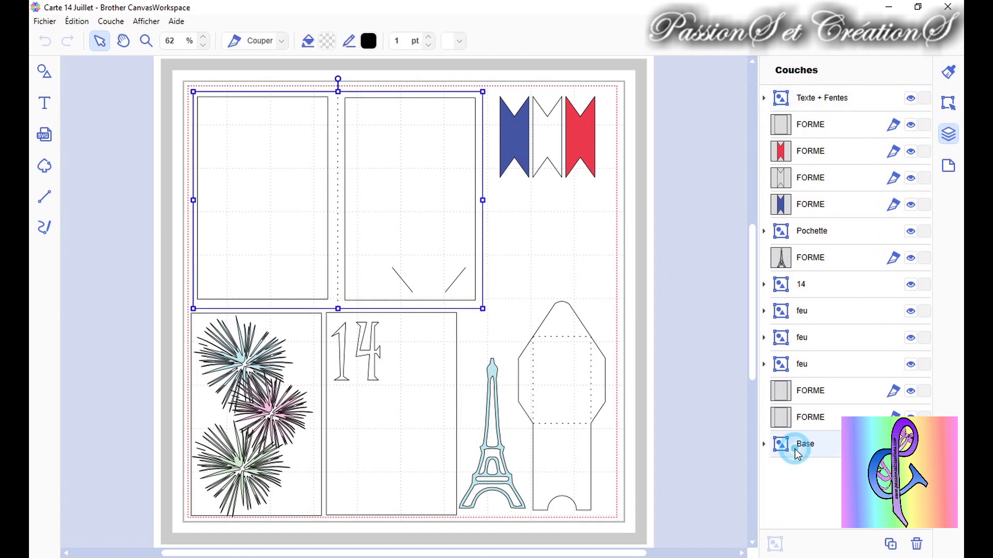
pyautogui.click(798, 366)
pyautogui.click(800, 337)
pyautogui.click(810, 309)
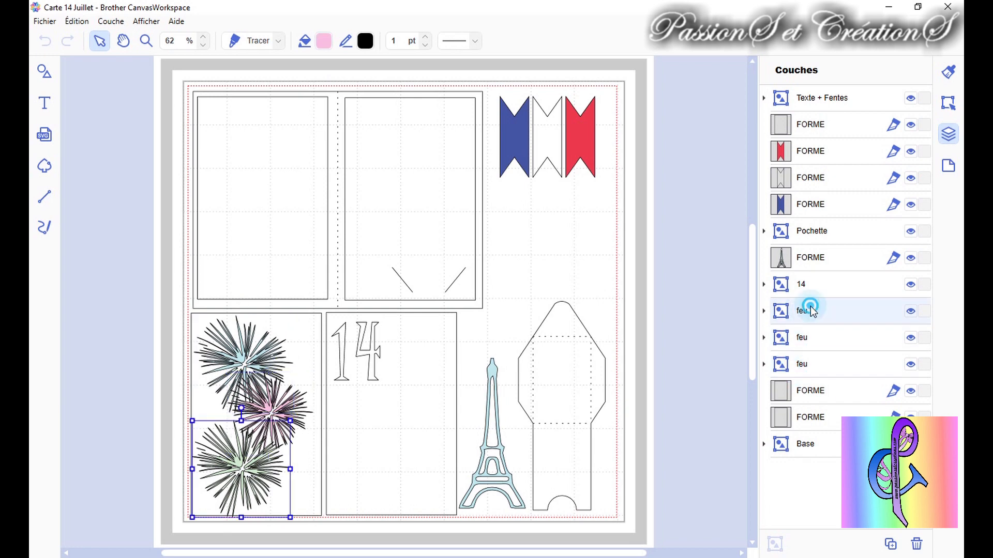
pyautogui.click(809, 284)
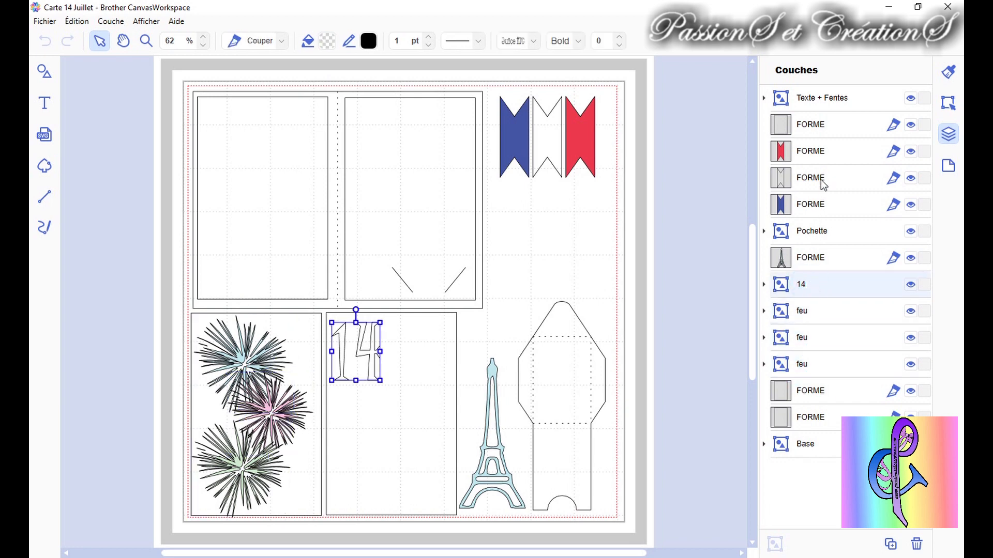
pyautogui.click(812, 100)
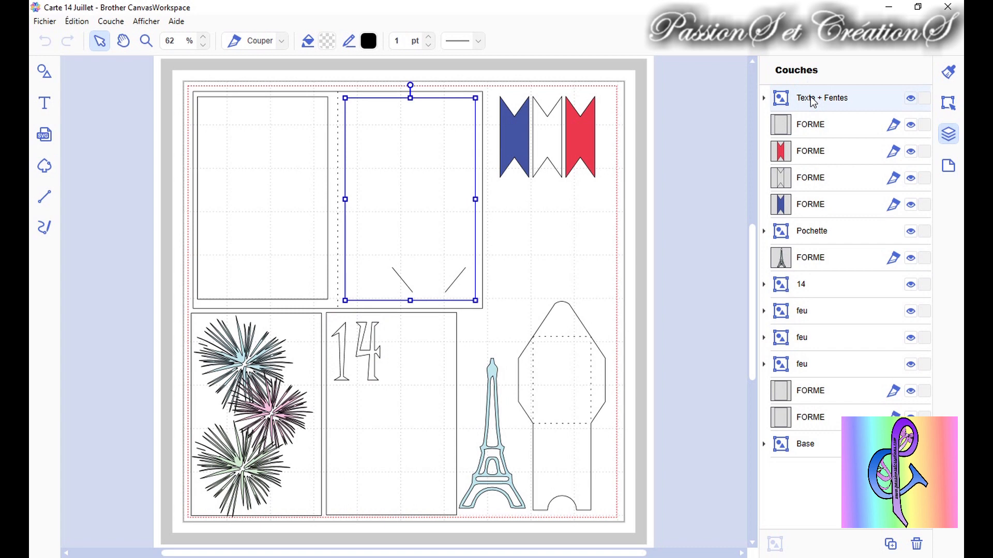
pyautogui.moveTo(437, 206); pyautogui.dragTo(398, 207)
pyautogui.click(842, 102)
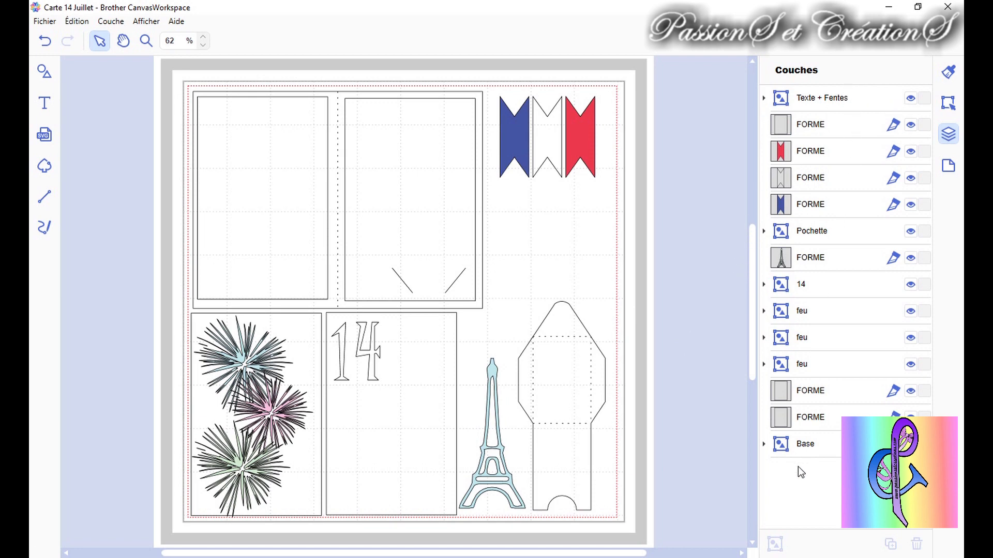
# Open the Eiffel Tower layer's name for editing and look at the blue banner layer's Couper and Tracer options
pyautogui.click(811, 265)
pyautogui.click(815, 261)
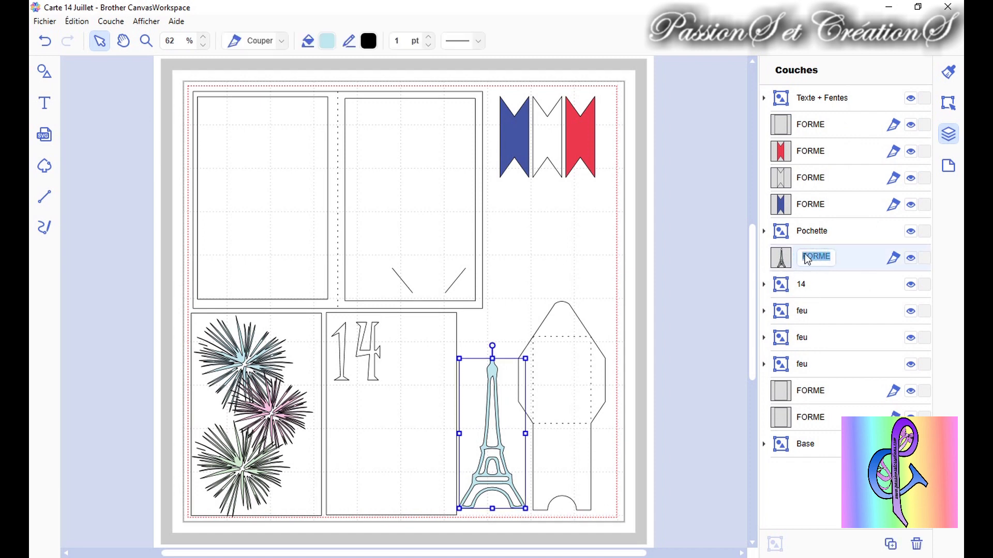
pyautogui.click(817, 285)
pyautogui.click(811, 259)
pyautogui.click(696, 265)
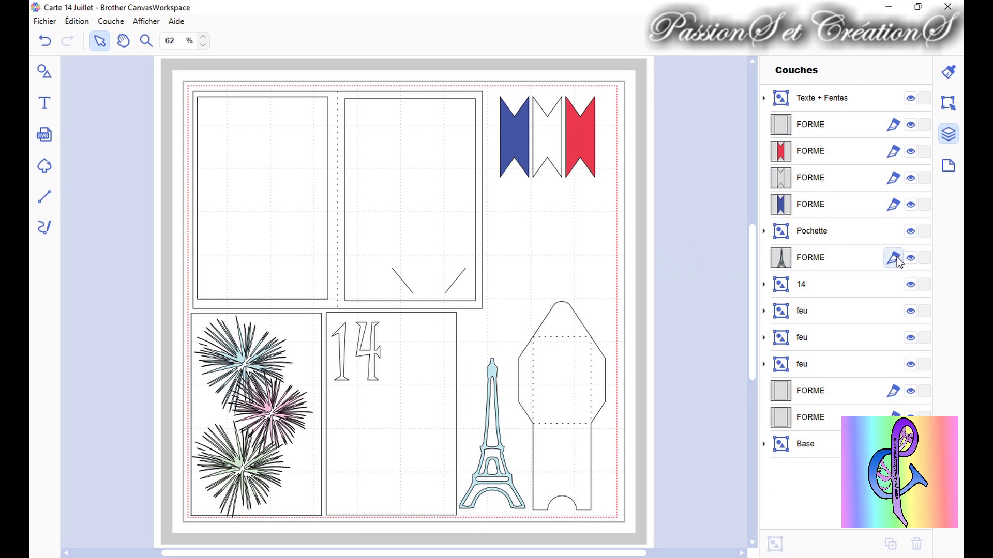
pyautogui.click(893, 204)
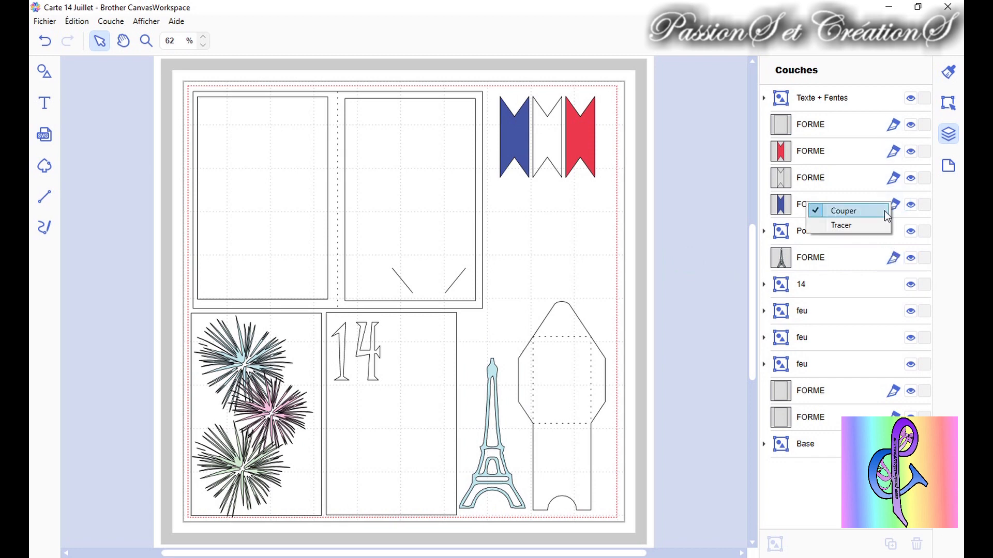
pyautogui.click(946, 226)
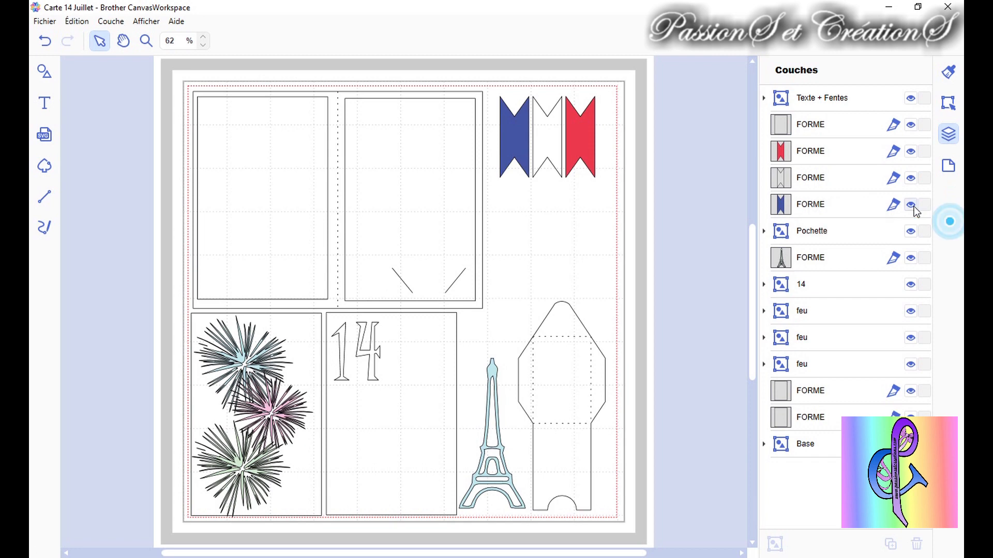
# Hide and show the Eiffel Tower layer several times, leaving it visible
pyautogui.click(909, 258)
pyautogui.click(909, 257)
pyautogui.click(908, 257)
pyautogui.click(909, 258)
pyautogui.click(909, 257)
pyautogui.click(910, 258)
pyautogui.click(910, 258)
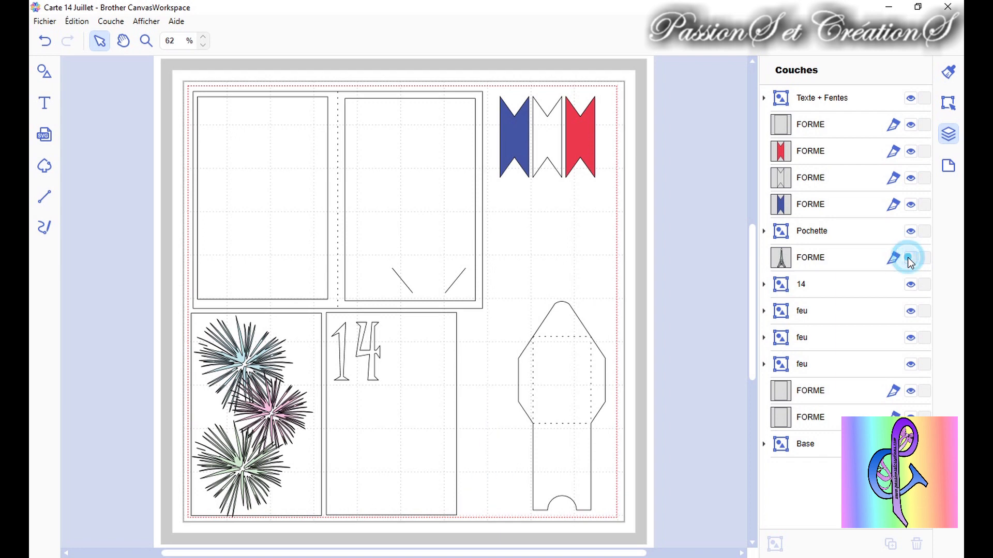
pyautogui.click(910, 257)
# Lock the Eiffel Tower layer, try to move the tower on the mat, and unlock the layer
pyautogui.click(923, 258)
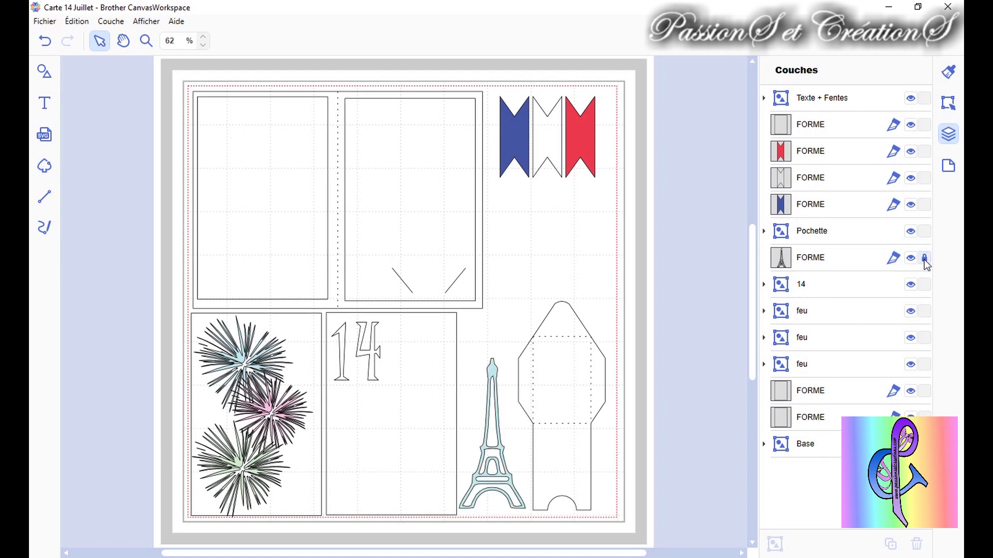
pyautogui.click(482, 425)
pyautogui.moveTo(502, 432); pyautogui.dragTo(521, 457)
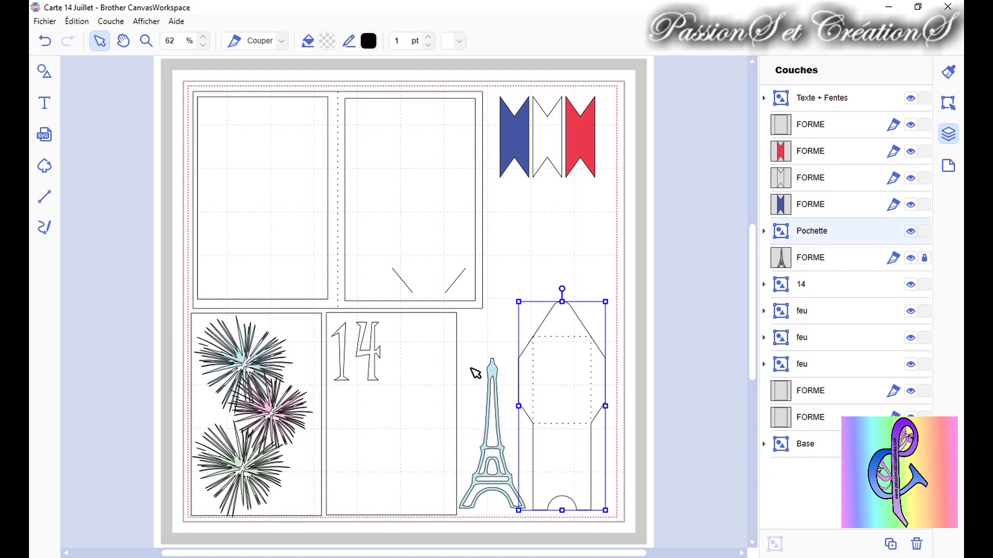
pyautogui.click(478, 382)
pyautogui.click(924, 257)
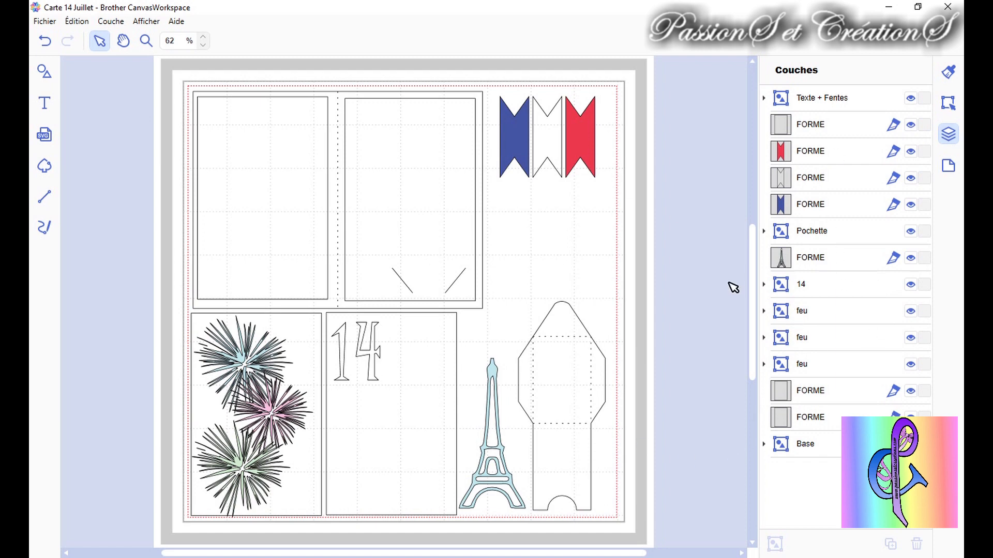
# Save the project Carte 14 Juillet under its existing name
pyautogui.click(55, 26)
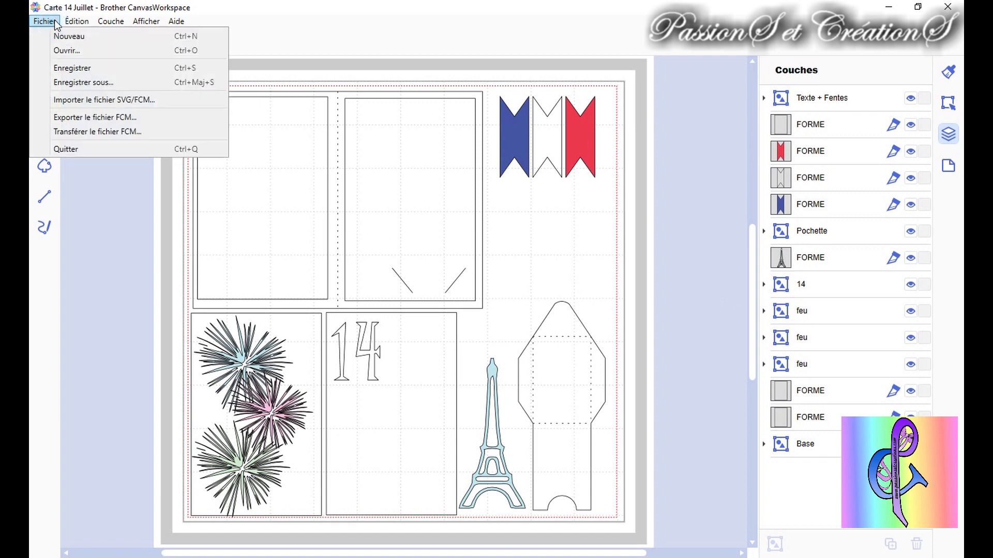
pyautogui.click(72, 68)
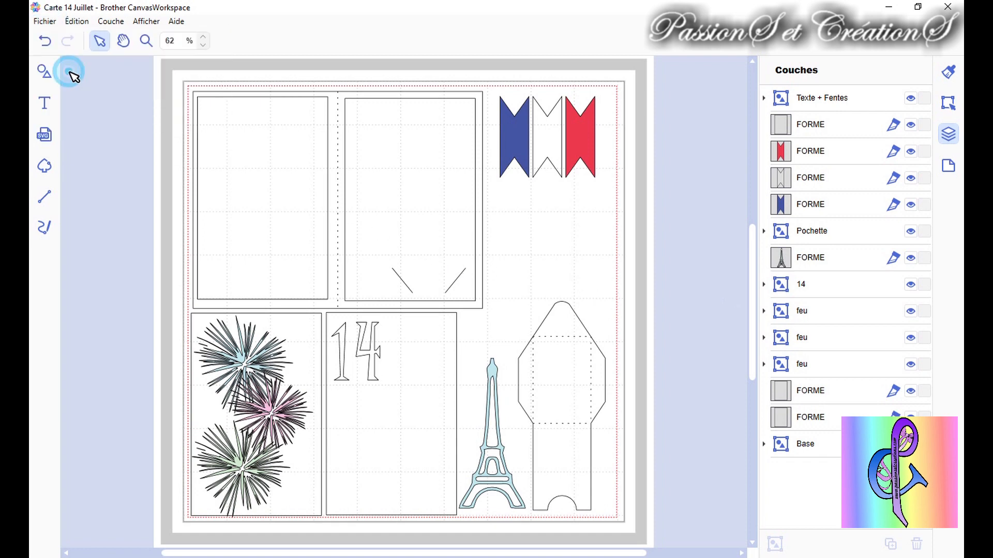
pyautogui.click(47, 24)
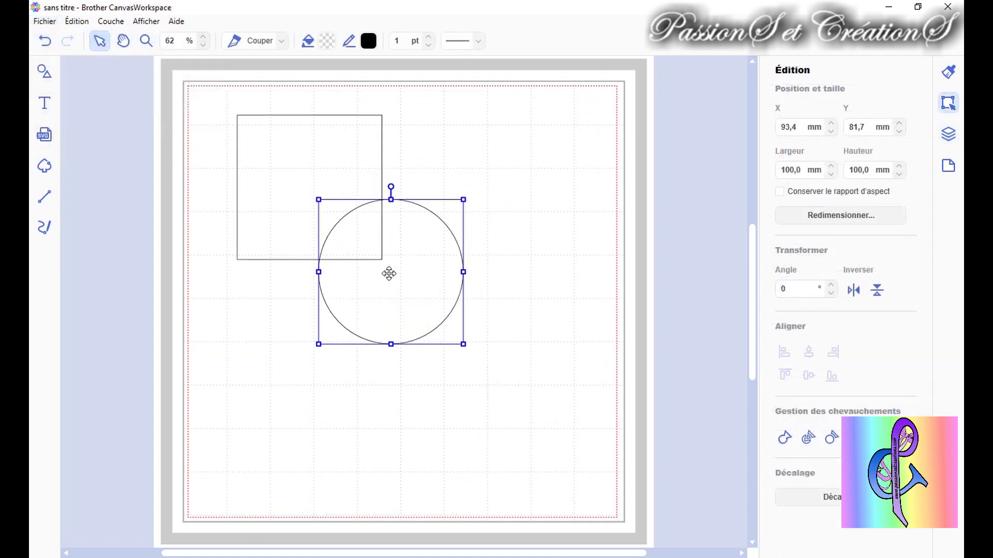
# Weld the overlapping square and circle into one outline and move it to about X 124.3 mm, Y 74.1 mm
pyautogui.moveTo(388, 270); pyautogui.dragTo(374, 268)
pyautogui.moveTo(454, 121); pyautogui.dragTo(299, 206)
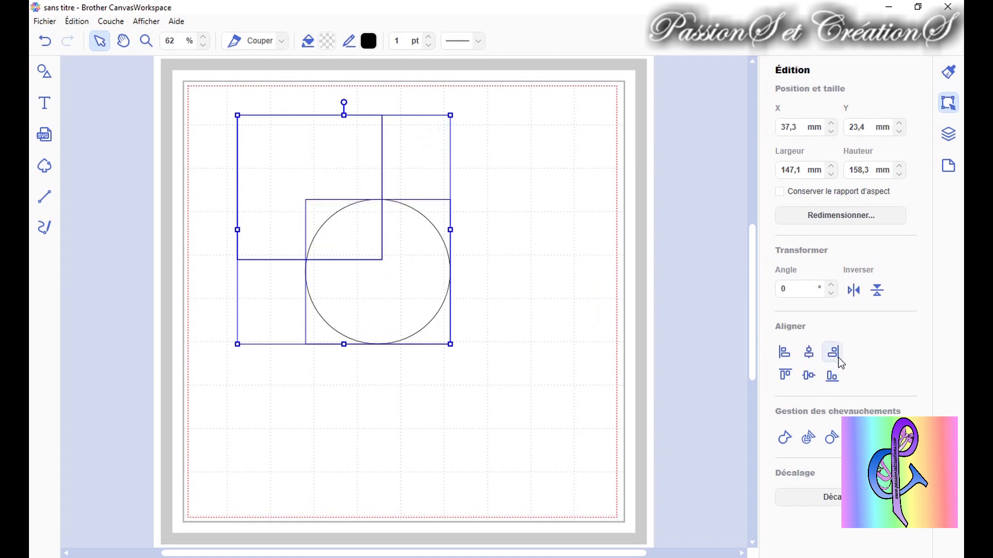
pyautogui.click(785, 437)
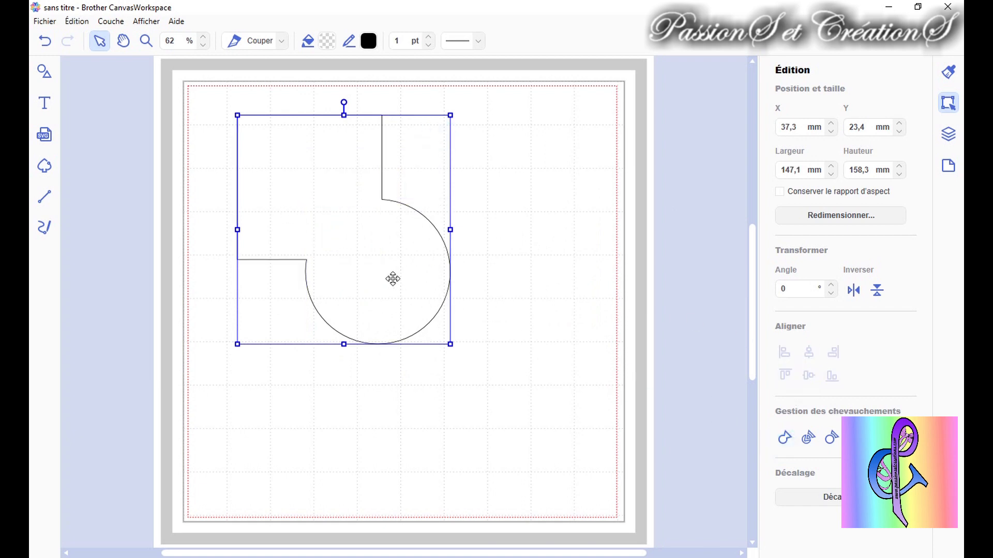
pyautogui.moveTo(395, 279); pyautogui.dragTo(520, 353)
# Create an outward offset line about 3 mm around the welded outline with rounded corners, keeping the original line unmodified
pyautogui.click(802, 501)
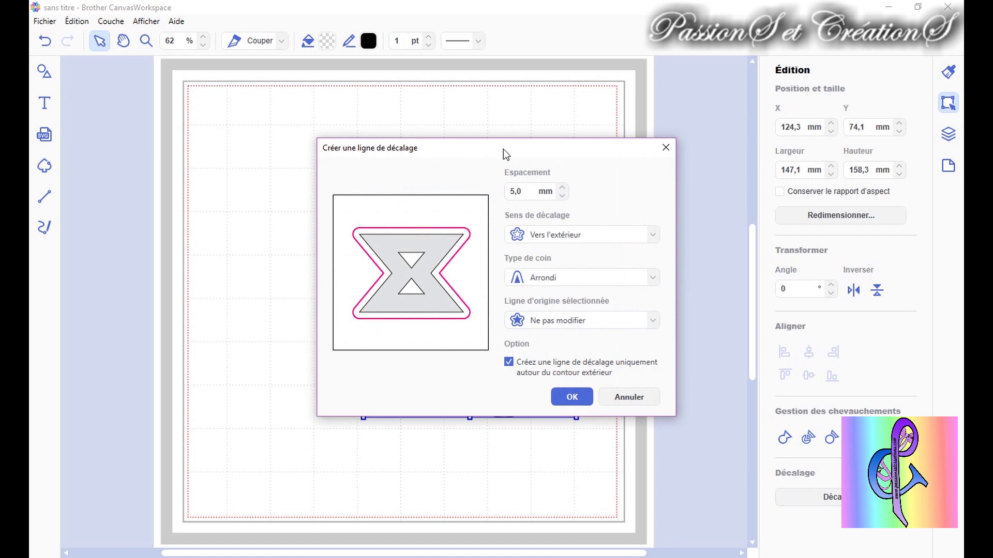
pyautogui.click(563, 195)
pyautogui.click(563, 194)
pyautogui.click(563, 194)
pyautogui.click(563, 195)
pyautogui.click(563, 195)
pyautogui.click(563, 194)
pyautogui.click(563, 195)
pyautogui.click(563, 195)
pyautogui.click(563, 196)
pyautogui.click(573, 397)
# Centre the welded outline and its offset line on each other horizontally and vertically
pyautogui.click(661, 211)
pyautogui.moveTo(467, 261)
pyautogui.mouseDown()
pyautogui.moveTo(268, 308)
pyautogui.moveTo(472, 277)
pyautogui.moveTo(479, 257)
pyautogui.moveTo(469, 261)
pyautogui.mouseUp()
pyautogui.moveTo(674, 215); pyautogui.dragTo(488, 300)
pyautogui.click(810, 352)
pyautogui.click(810, 377)
pyautogui.click(656, 303)
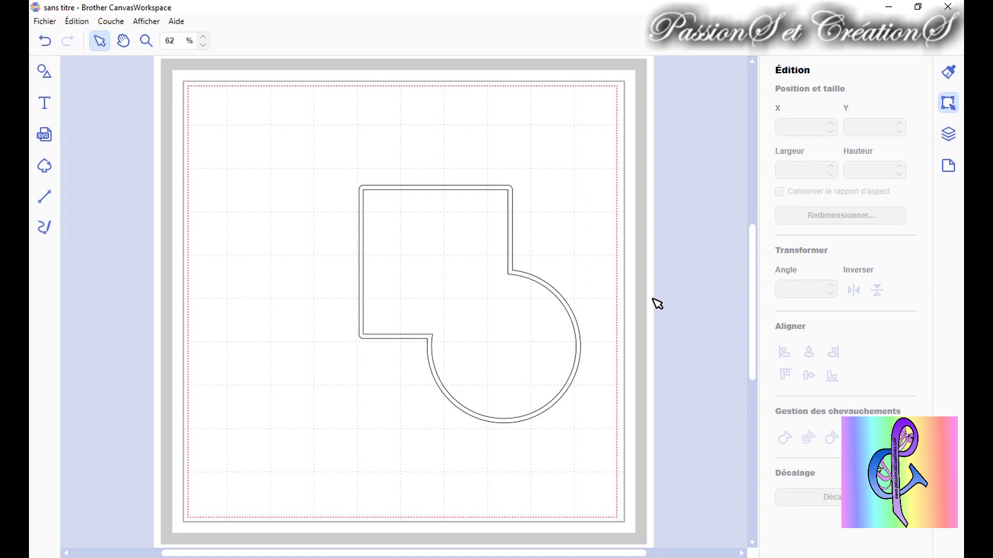
# Divide the outline and its offset line into separate pieces, and move the inner piece out past the mat's left edge
pyautogui.moveTo(632, 248); pyautogui.dragTo(404, 346)
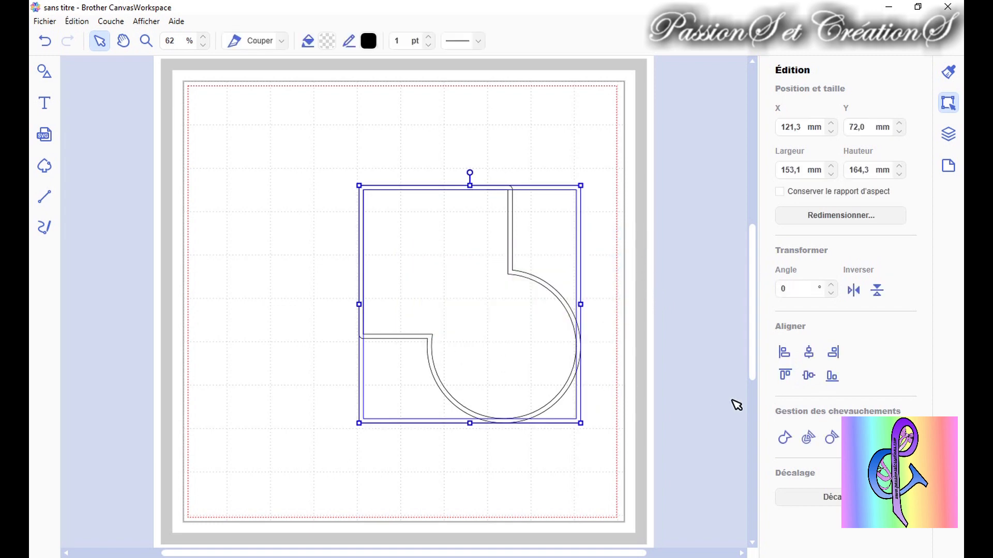
pyautogui.click(809, 439)
pyautogui.moveTo(476, 299); pyautogui.dragTo(129, 363)
pyautogui.click(492, 304)
pyautogui.click(482, 282)
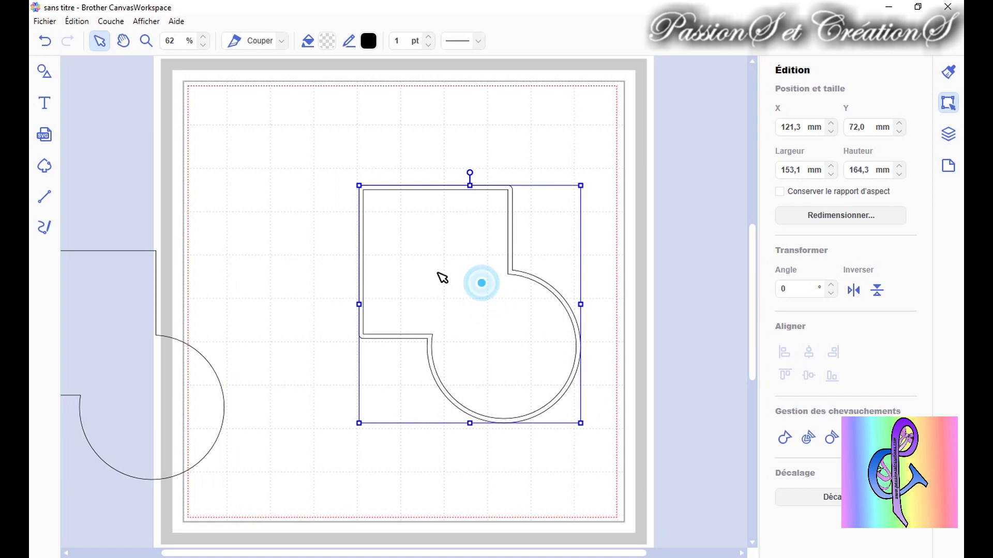
# Move the remaining ring to about X 107.0 mm, Y 58.1 mm and fill it with teal #007F96
pyautogui.moveTo(437, 249); pyautogui.dragTo(482, 337)
pyautogui.click(472, 296)
pyautogui.moveTo(514, 273); pyautogui.dragTo(493, 253)
pyautogui.click(331, 42)
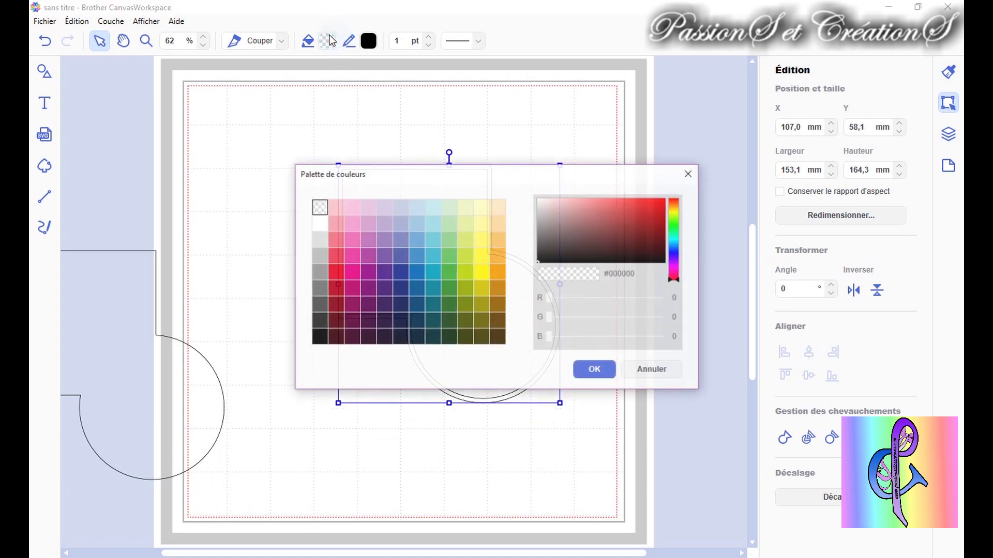
pyautogui.click(429, 288)
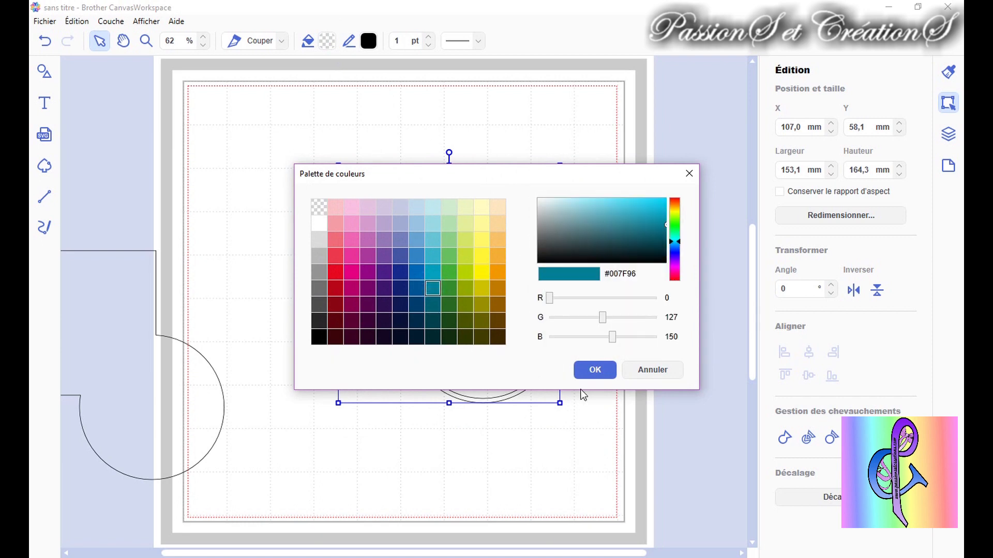
pyautogui.click(593, 370)
# Enlarge the teal ring to about 193.8 × 208.0 mm and move it to about X 74.7 mm, Y 32.5 mm
pyautogui.moveTo(559, 403); pyautogui.dragTo(615, 473)
pyautogui.moveTo(567, 284); pyautogui.dragTo(517, 249)
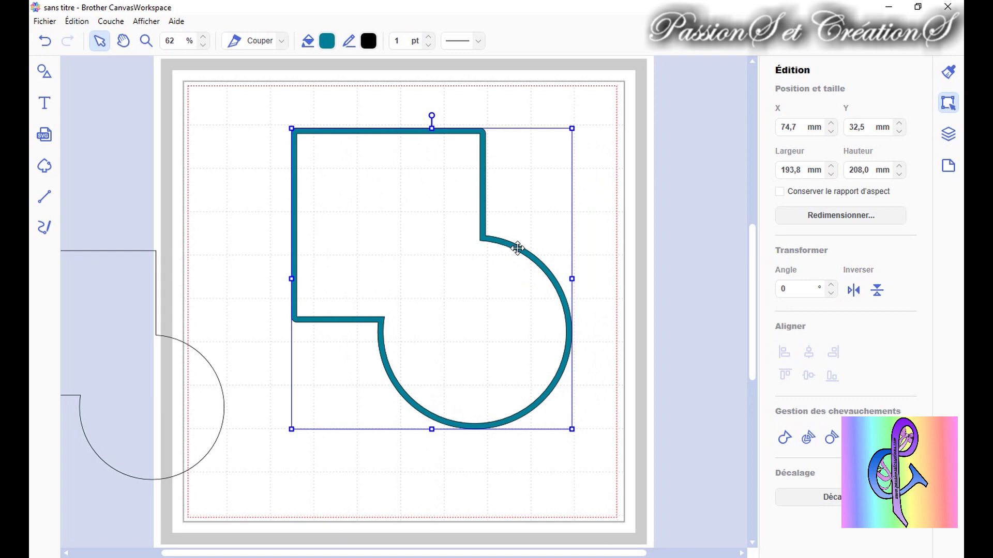
pyautogui.click(416, 288)
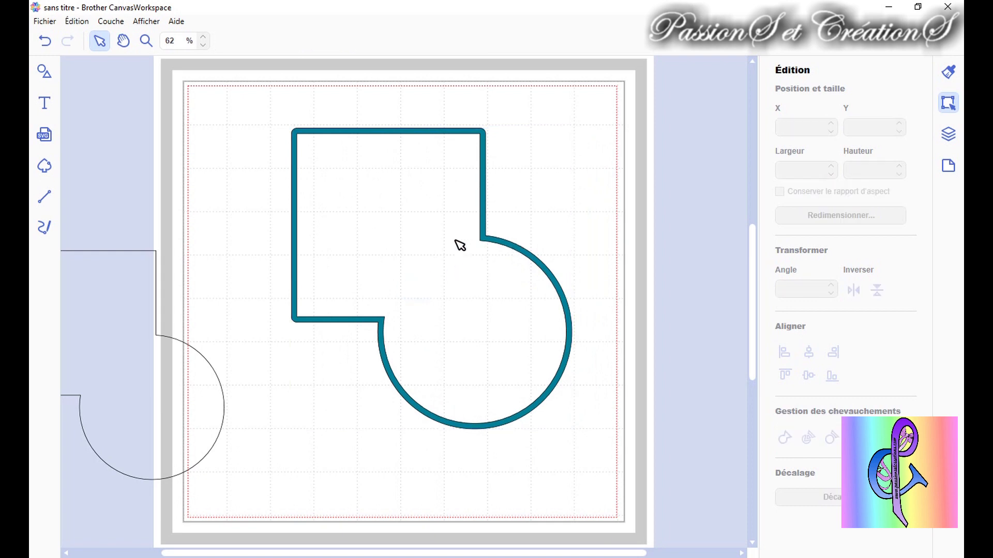
# Place the separated inner piece inside the teal ring at about X 97.0 mm, Y 57.0 mm, and select both shapes
pyautogui.moveTo(177, 392); pyautogui.dragTo(493, 306)
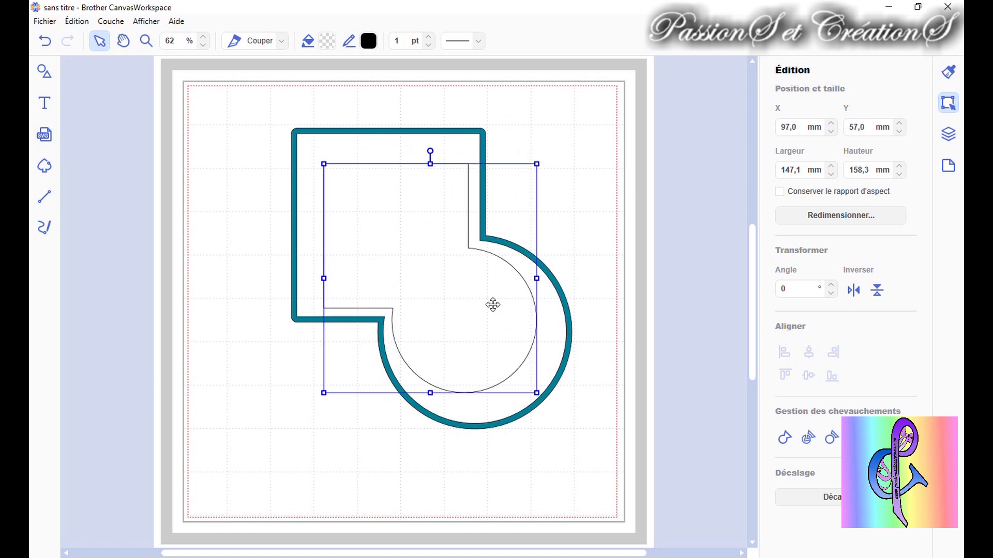
pyautogui.click(628, 215)
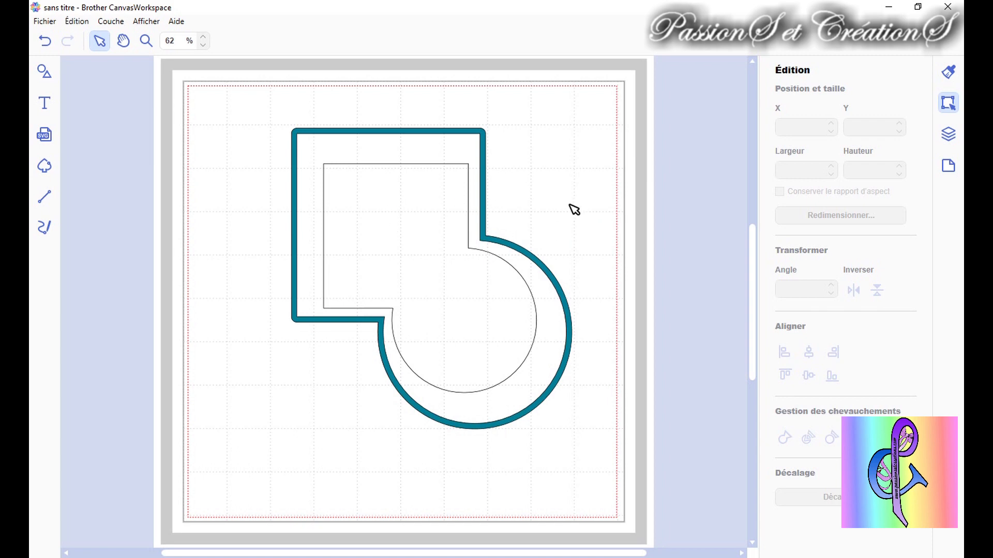
pyautogui.moveTo(569, 209); pyautogui.dragTo(380, 316)
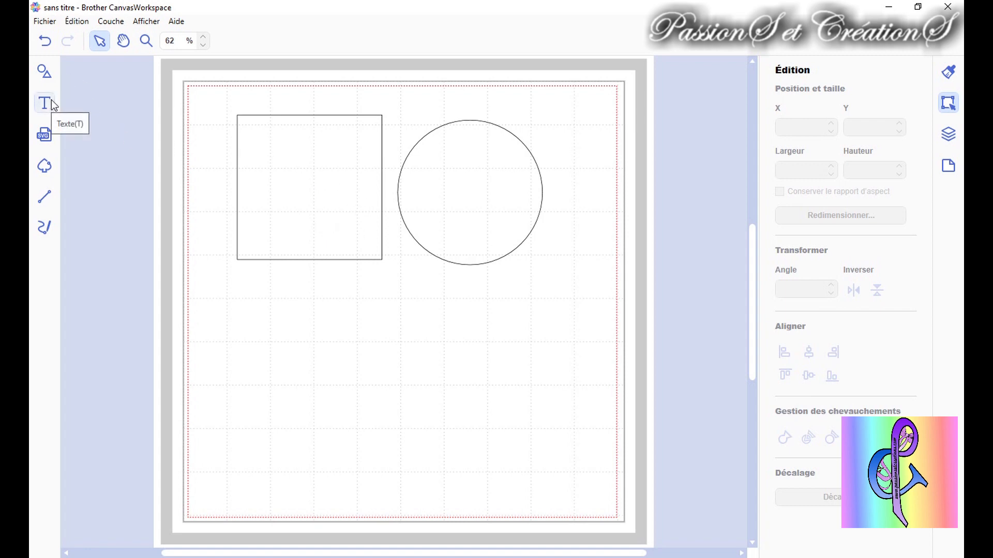
# Delete the square and the circle from the mat
pyautogui.moveTo(511, 290); pyautogui.dragTo(267, 172)
pyautogui.press('Delete')
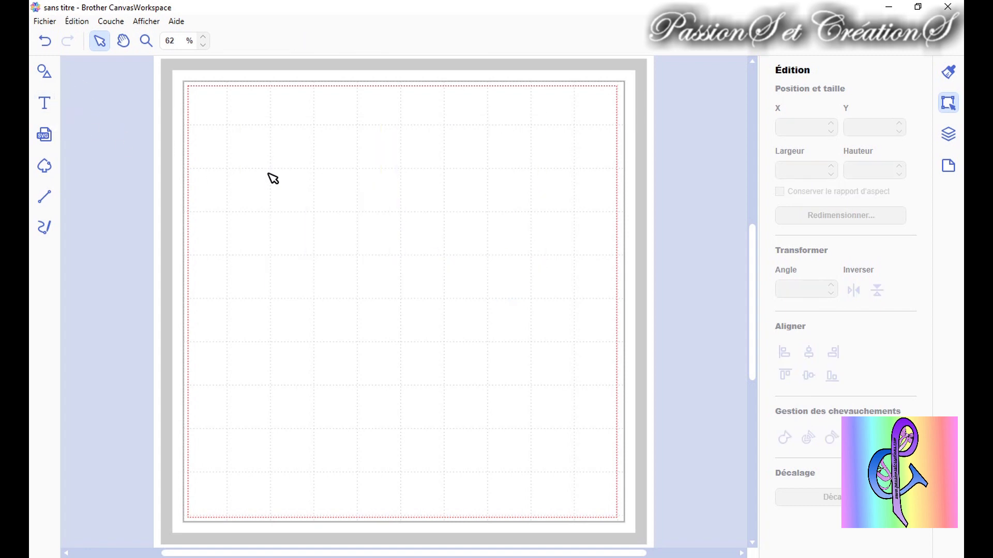
# Add the text "Bonjour" to the mat and enlarge it to about 249.1 × 56.5 mm at X 31.5 mm, Y 87.7 mm
pyautogui.scroll(1, 276, 181)
pyautogui.scroll(-1, 274, 180)
pyautogui.click(44, 103)
pyautogui.click(279, 163)
pyautogui.write('Bonjour')
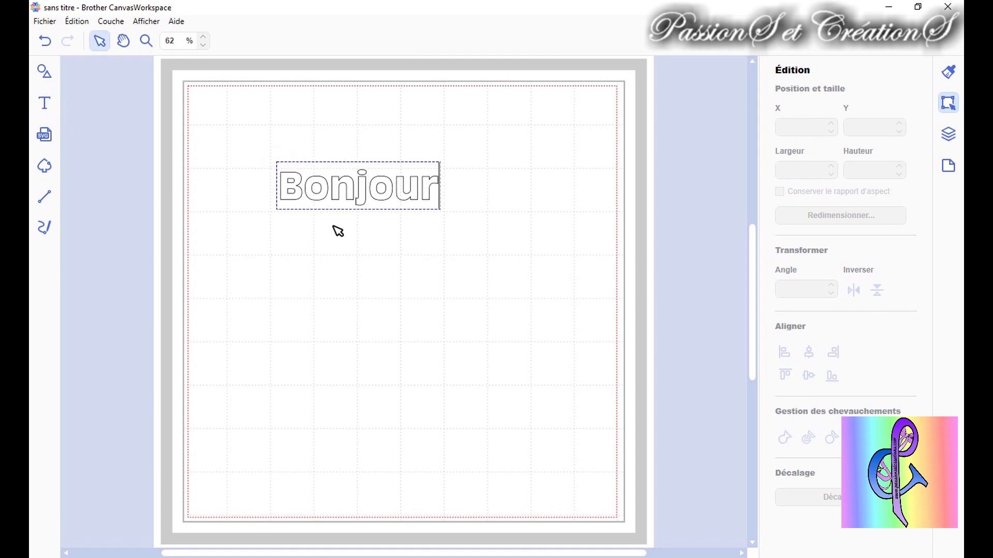
pyautogui.click(336, 229)
pyautogui.moveTo(321, 184); pyautogui.dragTo(230, 312)
pyautogui.moveTo(490, 269); pyautogui.dragTo(590, 333)
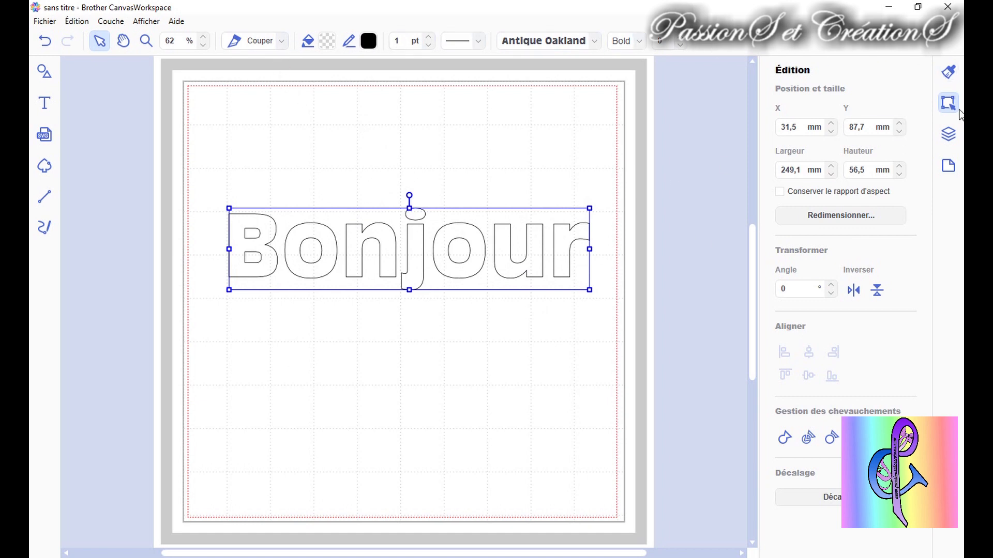
pyautogui.click(949, 74)
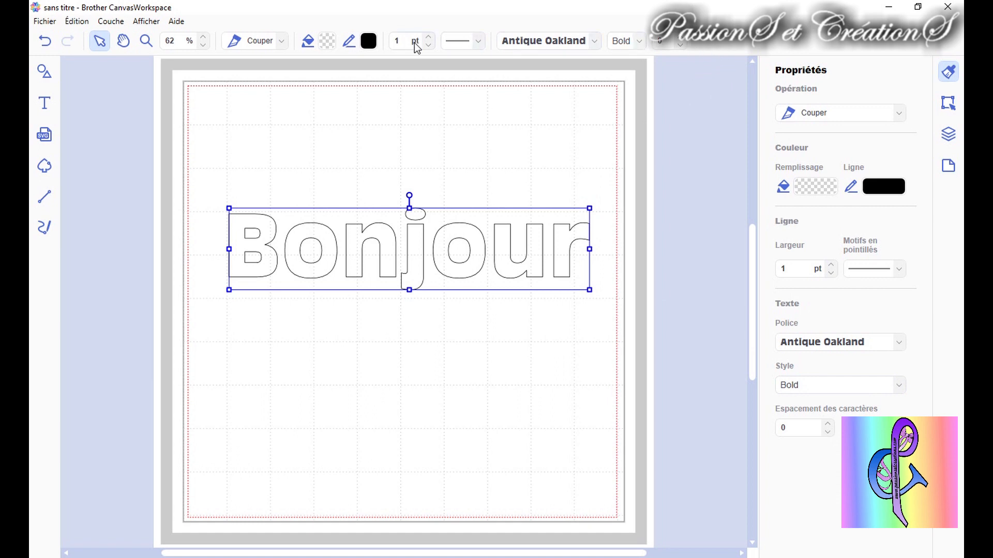
pyautogui.click(947, 102)
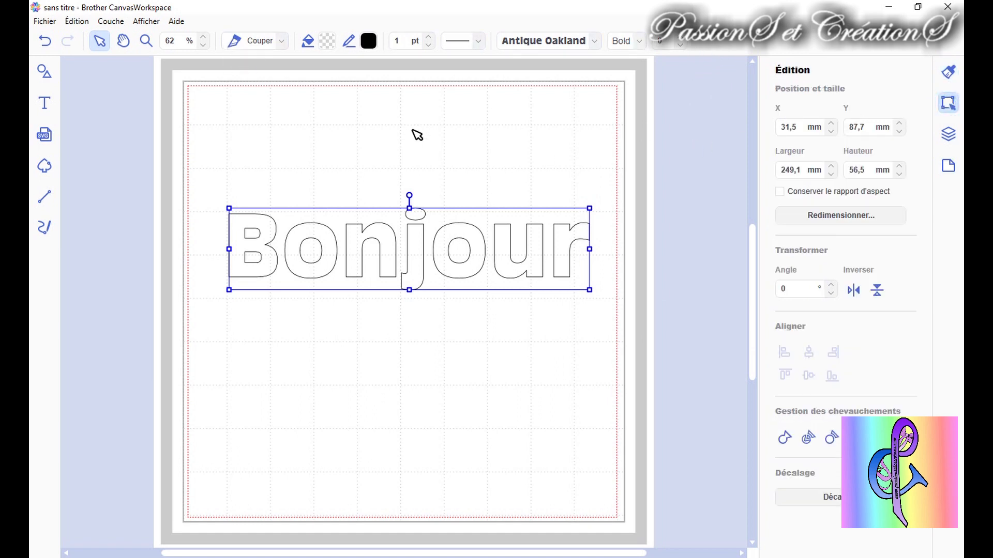
pyautogui.click(252, 43)
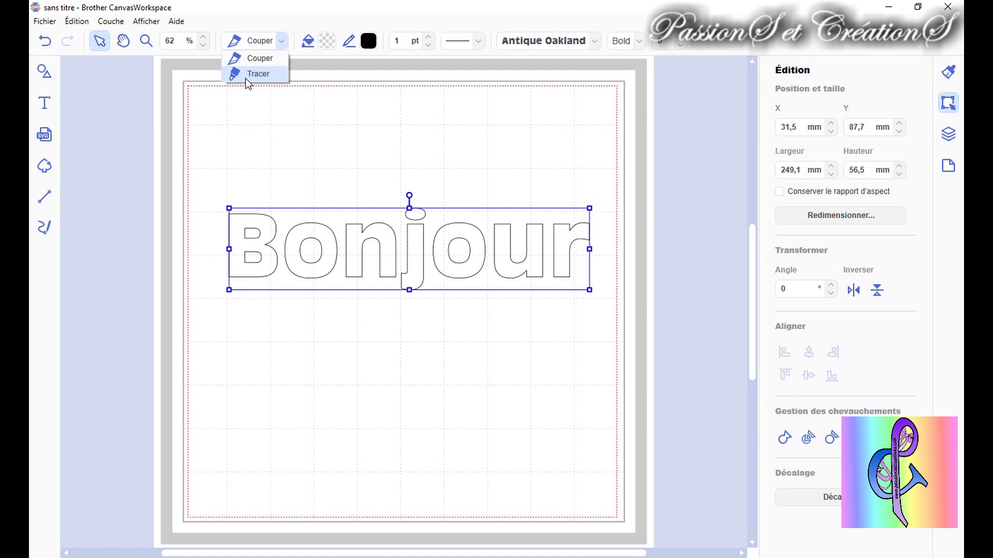
pyautogui.click(242, 36)
# Fill the text with light purple and try to give its outline a pale turquoise colour
pyautogui.click(326, 41)
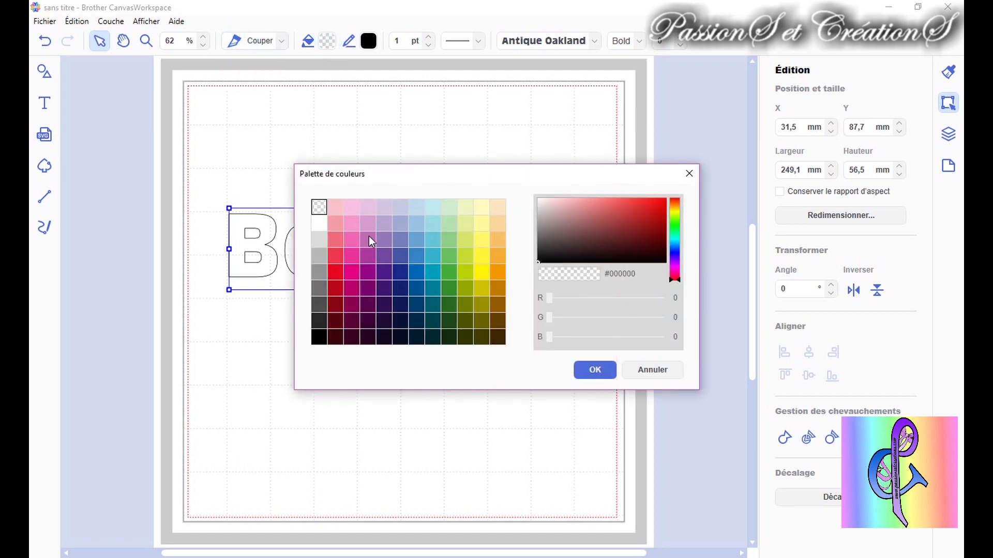
pyautogui.click(384, 221)
pyautogui.click(594, 368)
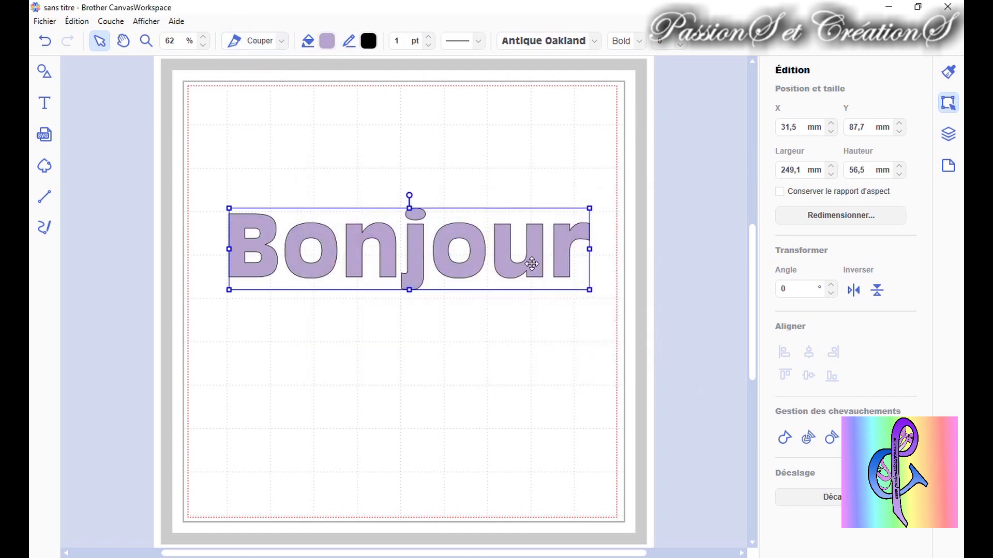
pyautogui.click(364, 43)
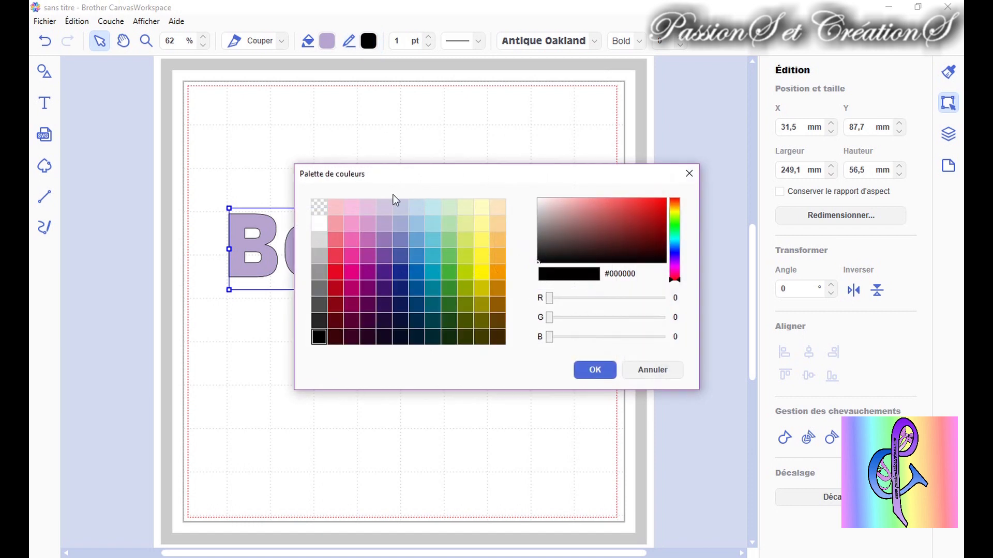
pyautogui.click(434, 222)
pyautogui.click(595, 369)
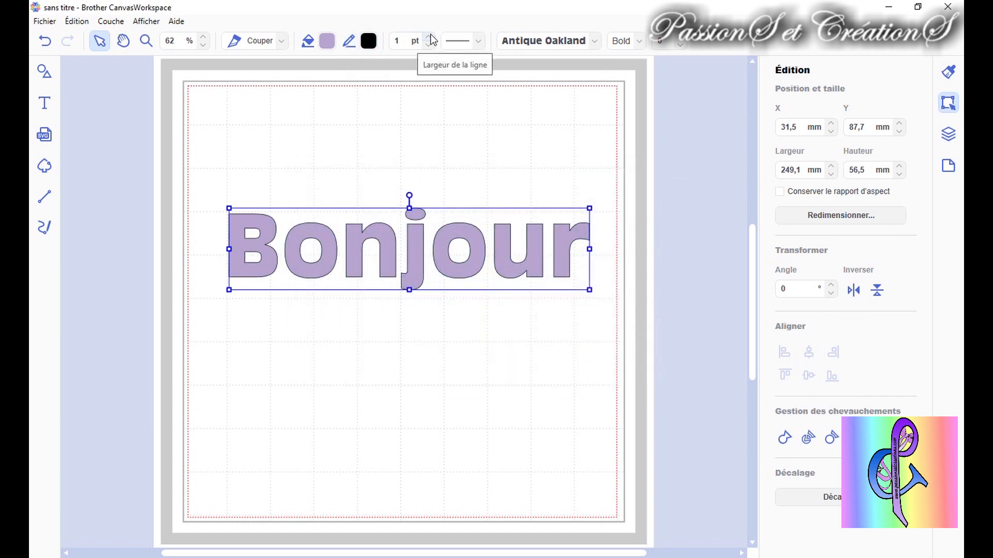
# Thicken the text's outline to 20 pt, return it to 1 pt and deselect the text
pyautogui.click(430, 37)
pyautogui.click(431, 36)
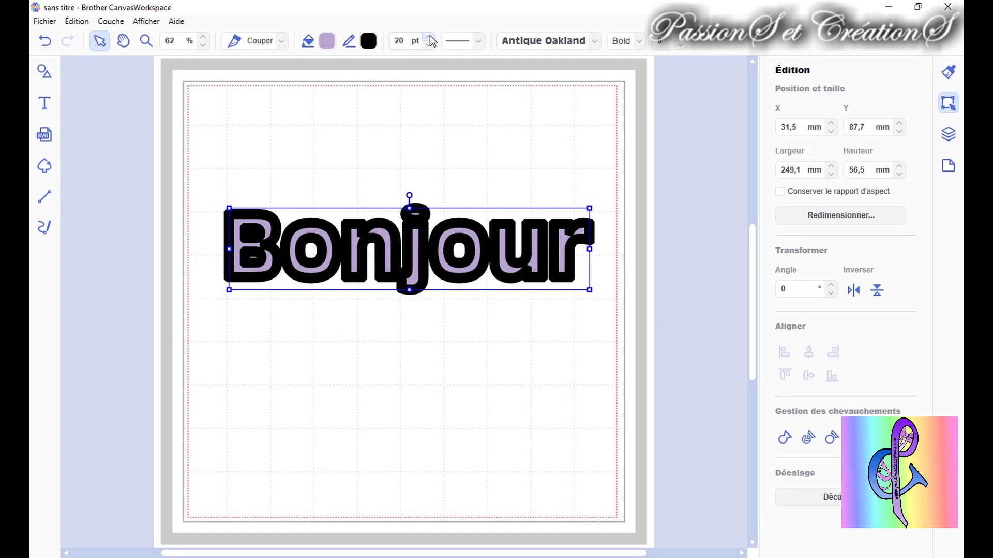
pyautogui.click(426, 46)
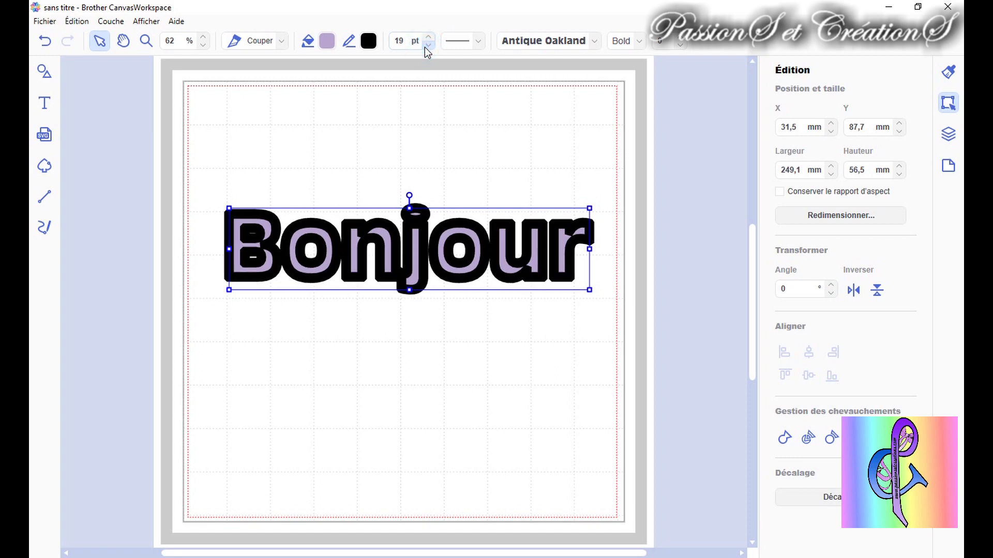
pyautogui.click(428, 37)
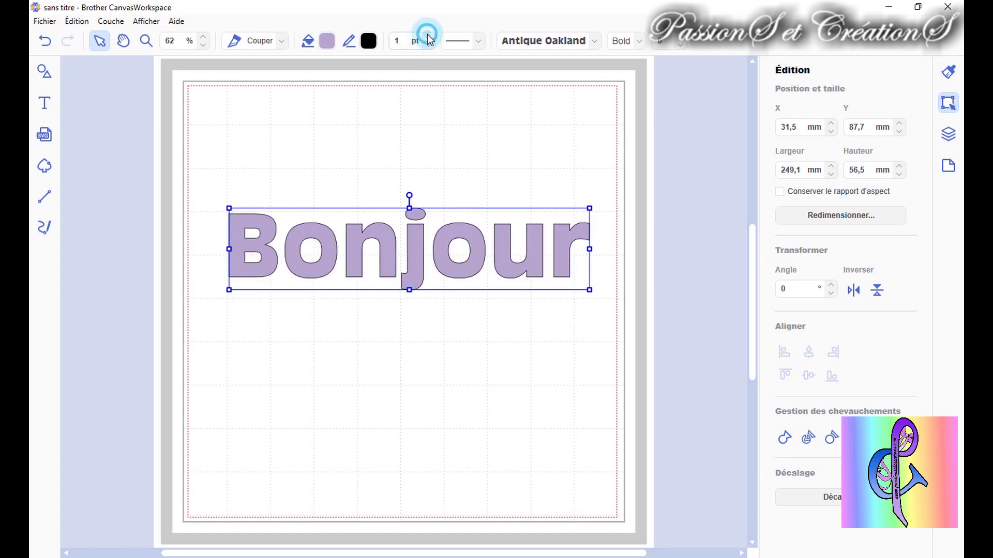
pyautogui.click(441, 140)
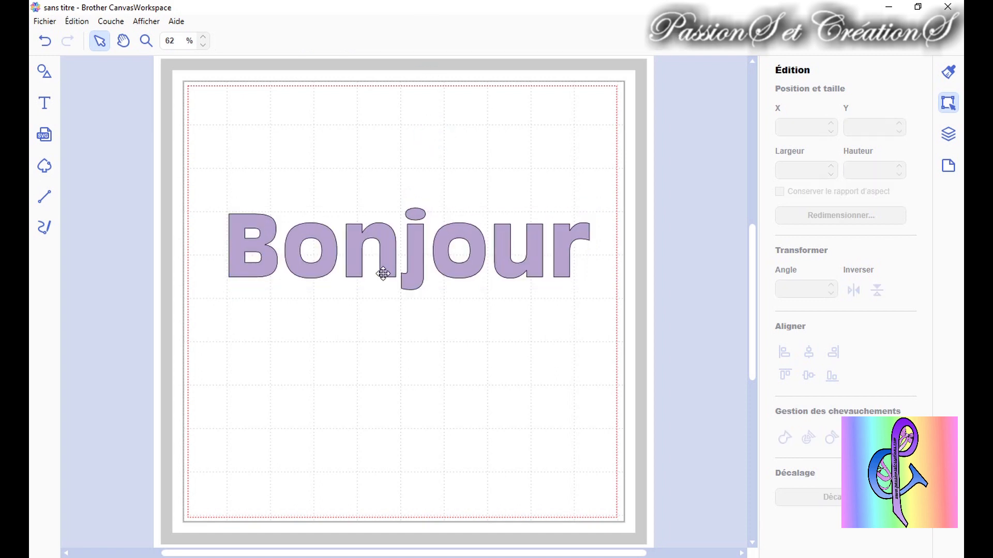
# Reselect the text and set its outline width to 10 pt
pyautogui.click(383, 246)
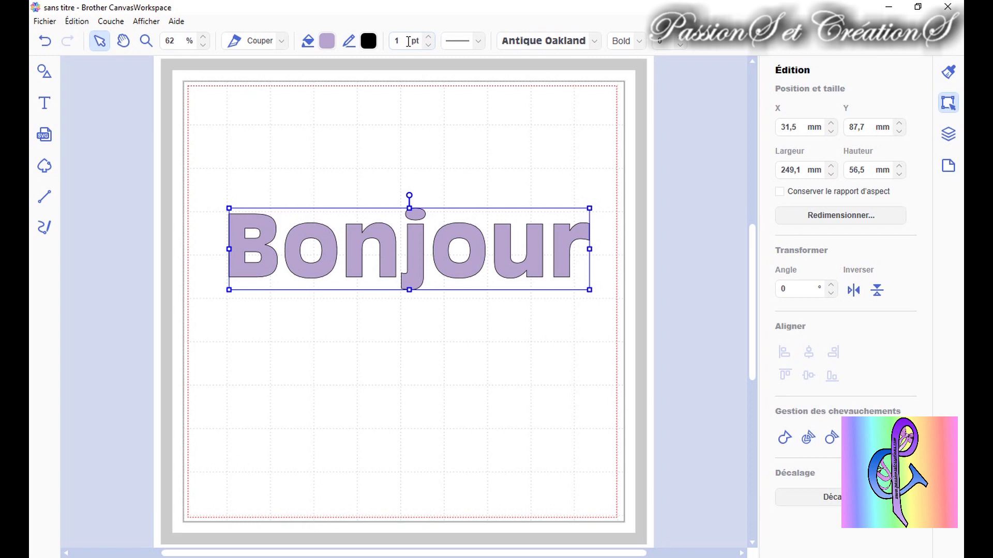
pyautogui.click(427, 38)
pyautogui.click(427, 38)
pyautogui.click(427, 38)
pyautogui.click(428, 45)
pyautogui.click(428, 45)
pyautogui.click(428, 45)
pyautogui.click(428, 45)
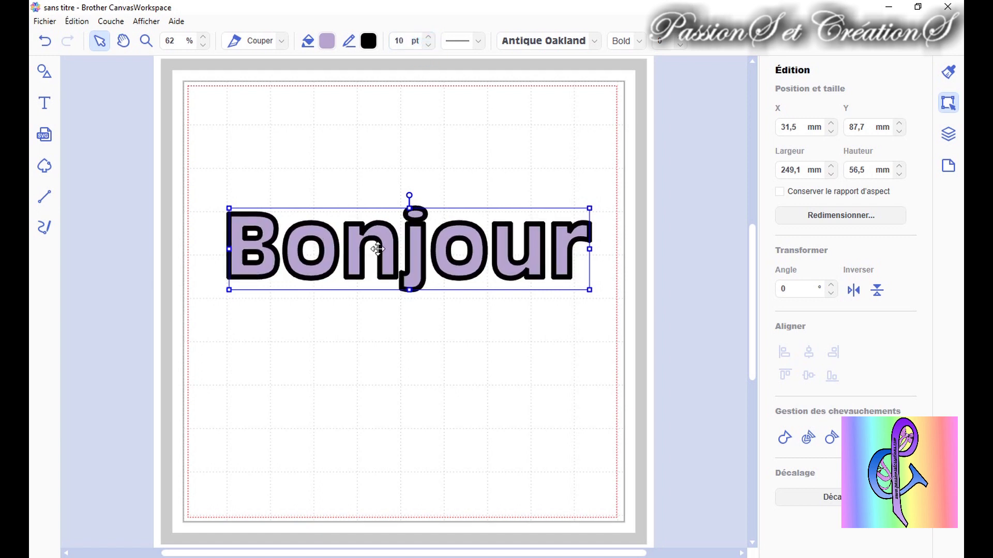
# Reduce the text's outline width to 1 pt
pyautogui.click(427, 46)
pyautogui.click(428, 46)
pyautogui.click(428, 45)
pyautogui.click(428, 45)
pyautogui.click(428, 46)
pyautogui.click(428, 46)
pyautogui.click(428, 37)
# Apply a dashed line pattern to the text's outline and restore the solid line
pyautogui.click(477, 44)
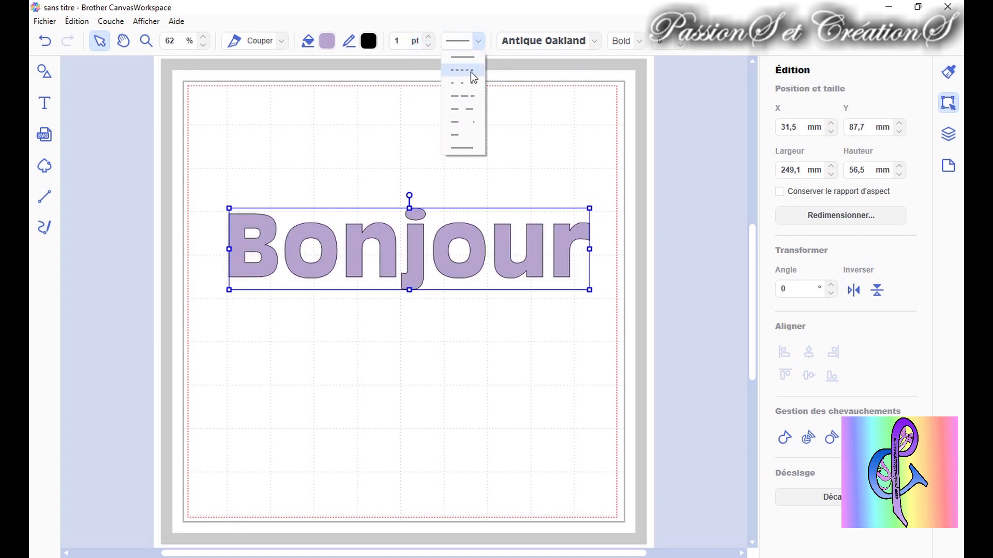
pyautogui.click(467, 97)
pyautogui.click(473, 44)
pyautogui.click(467, 58)
# Change the text's font to Liverpool and move the text to about X 21.6 mm, Y 77.8 mm
pyautogui.click(535, 42)
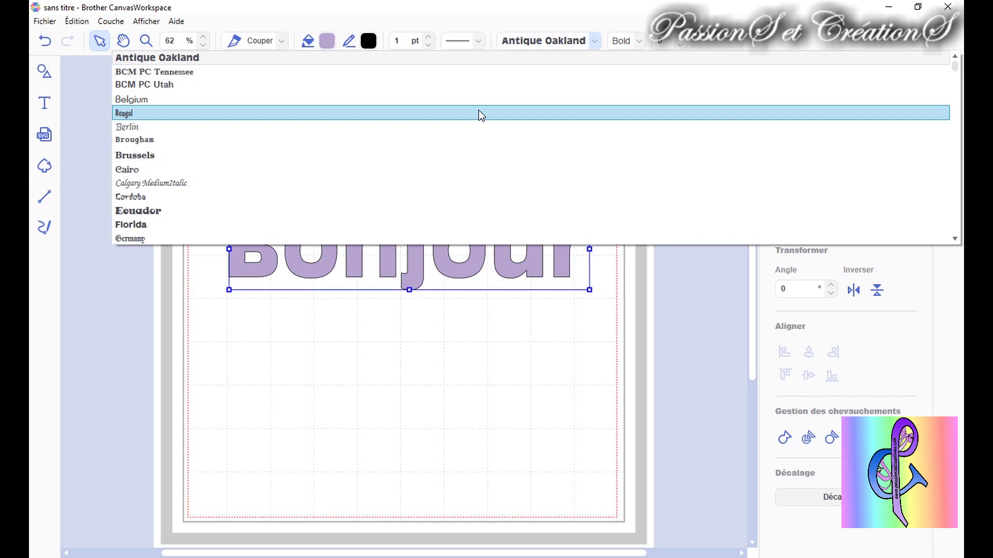
pyautogui.scroll(-4, 479, 110)
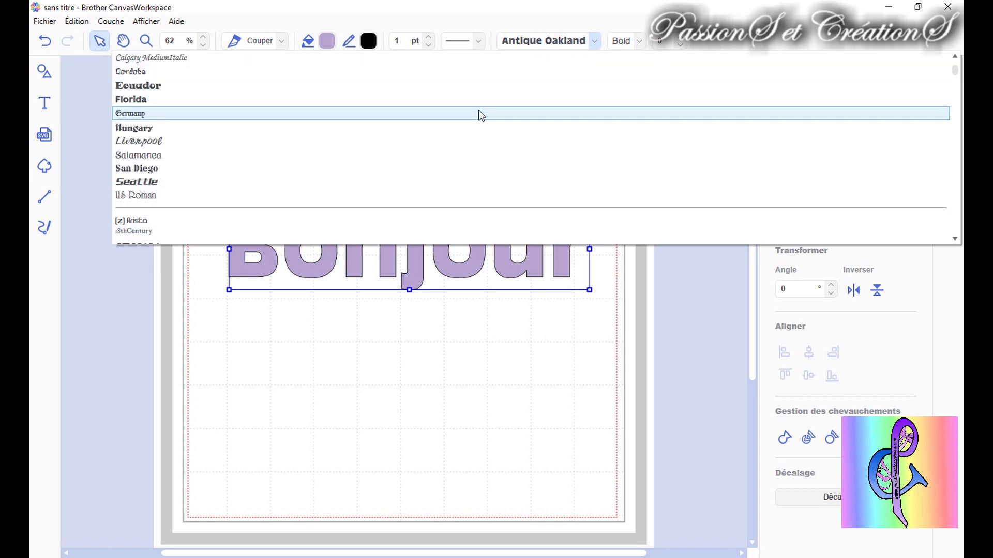
pyautogui.moveTo(956, 73); pyautogui.dragTo(950, 180)
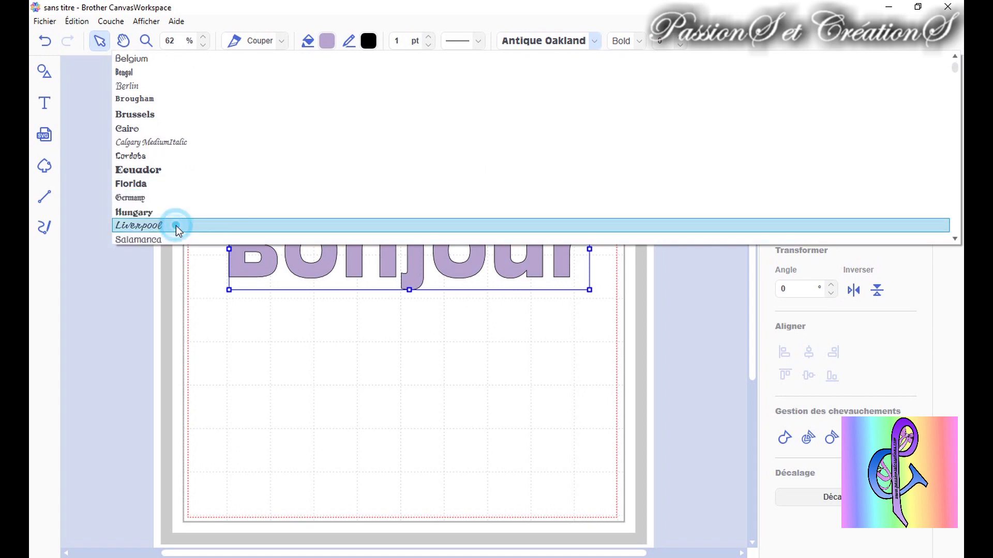
pyautogui.click(176, 226)
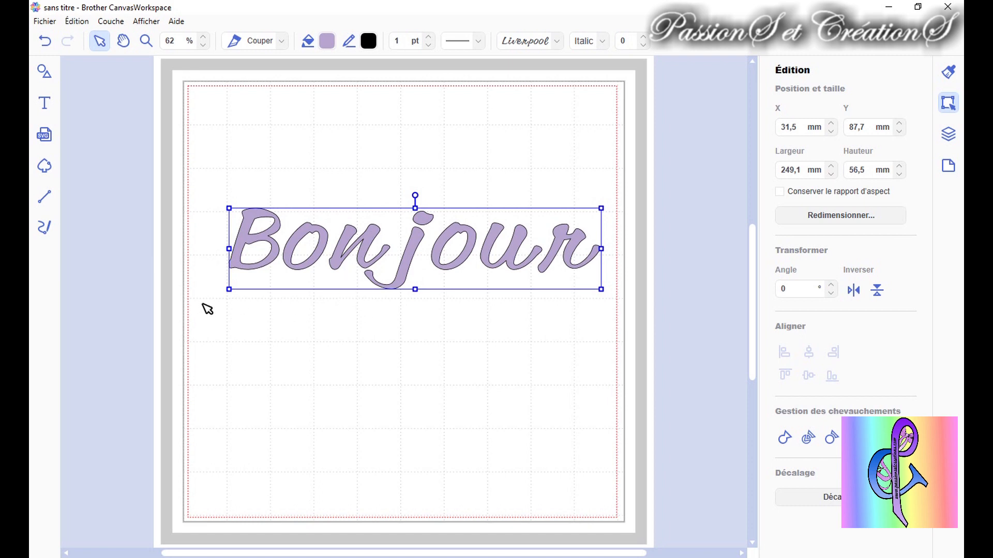
pyautogui.moveTo(339, 245)
pyautogui.mouseDown()
pyautogui.moveTo(331, 241)
pyautogui.moveTo(325, 347)
pyautogui.moveTo(360, 218)
pyautogui.moveTo(333, 243)
pyautogui.mouseUp()
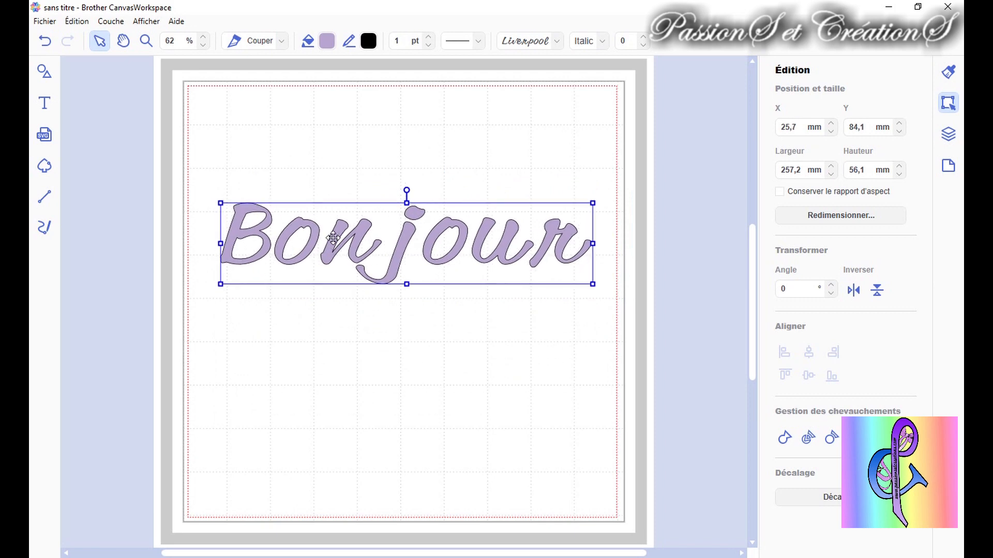
pyautogui.moveTo(333, 238); pyautogui.dragTo(281, 233)
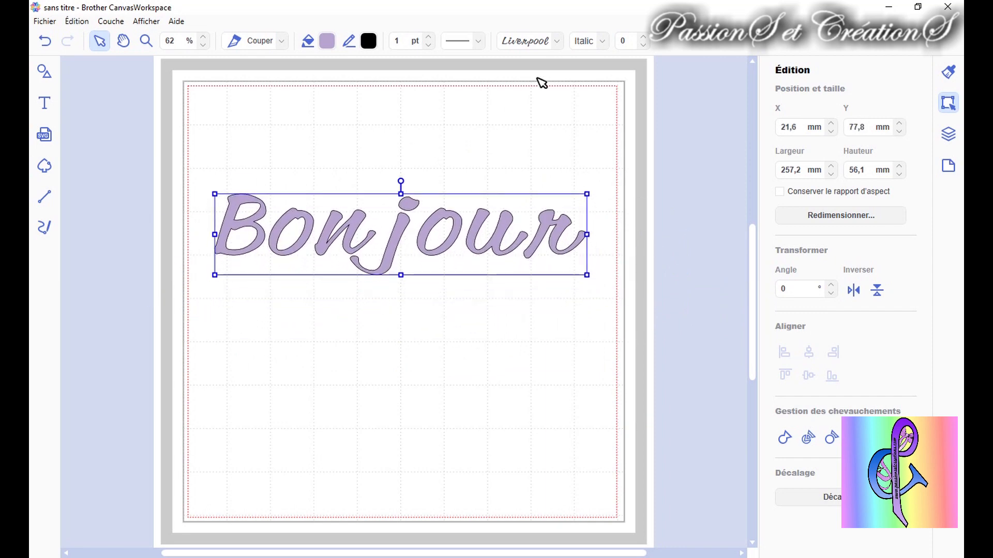
# Change the text's font to San Diego and move the text to about X 53.1 mm, Y 93.5 mm
pyautogui.click(515, 40)
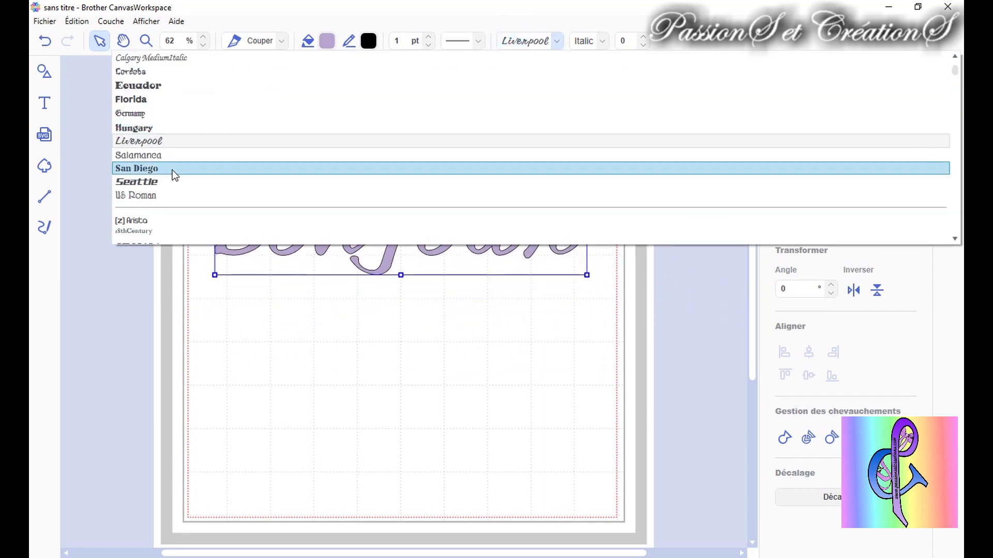
pyautogui.click(172, 169)
pyautogui.moveTo(304, 238); pyautogui.dragTo(349, 258)
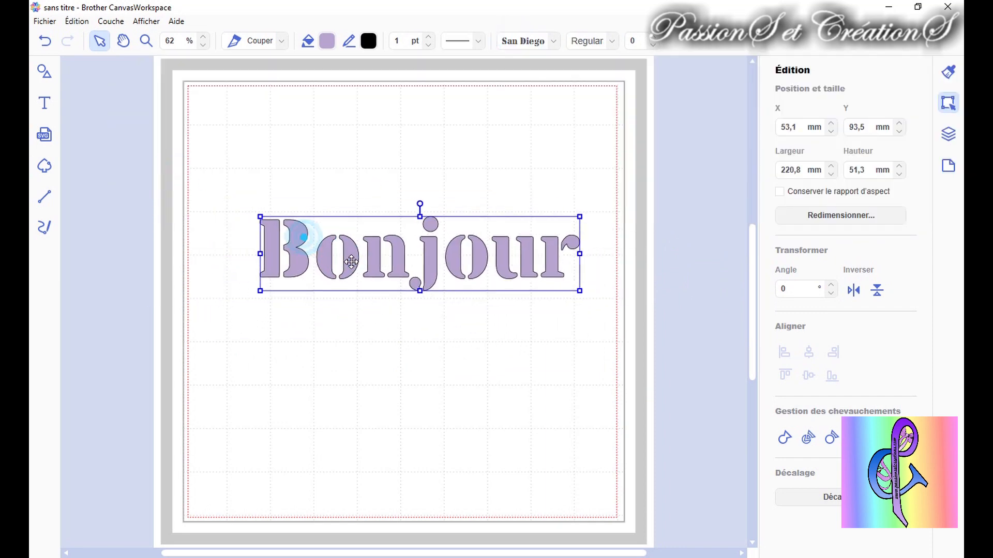
# Change the text's font to Calligraphic
pyautogui.click(523, 47)
pyautogui.scroll(-5, 302, 184)
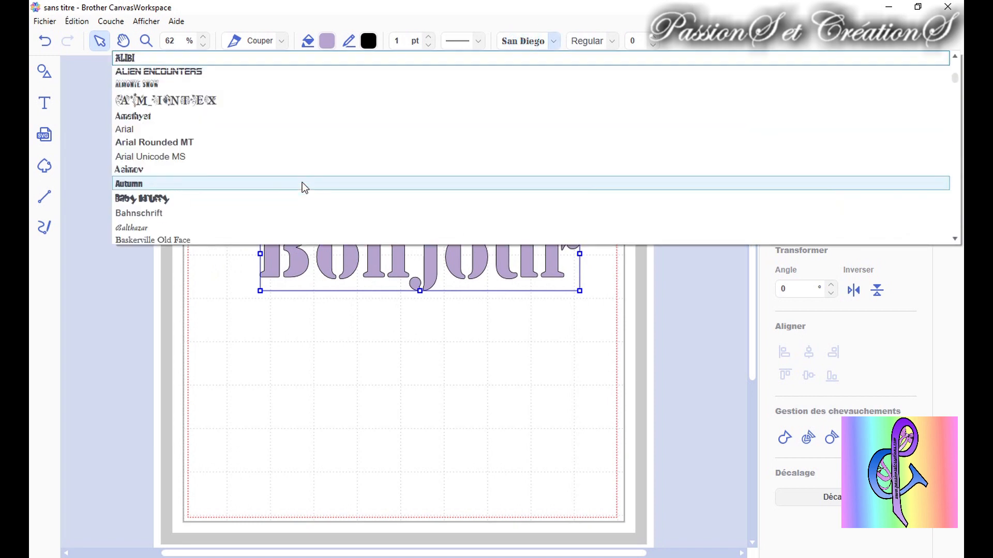
pyautogui.scroll(-3, 278, 198)
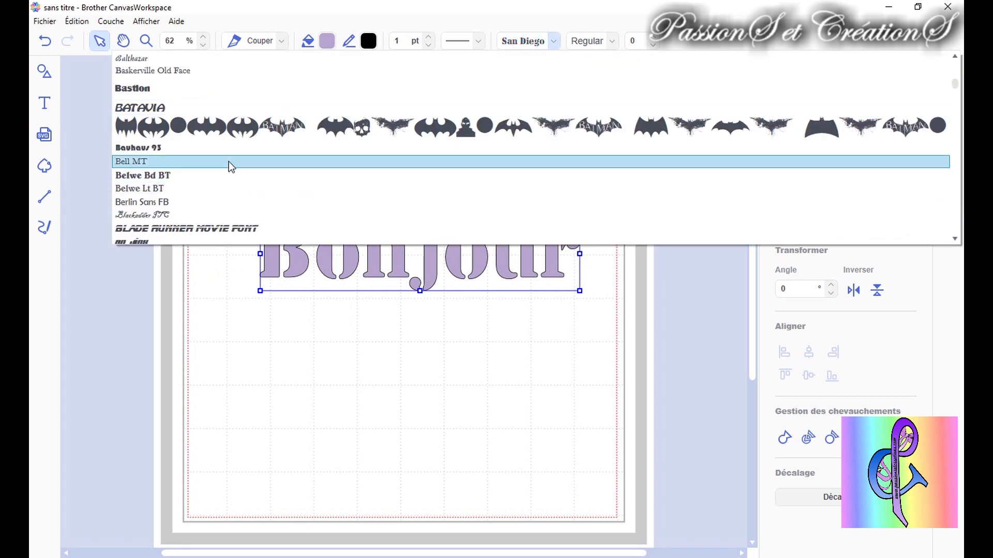
pyautogui.scroll(-6, 289, 207)
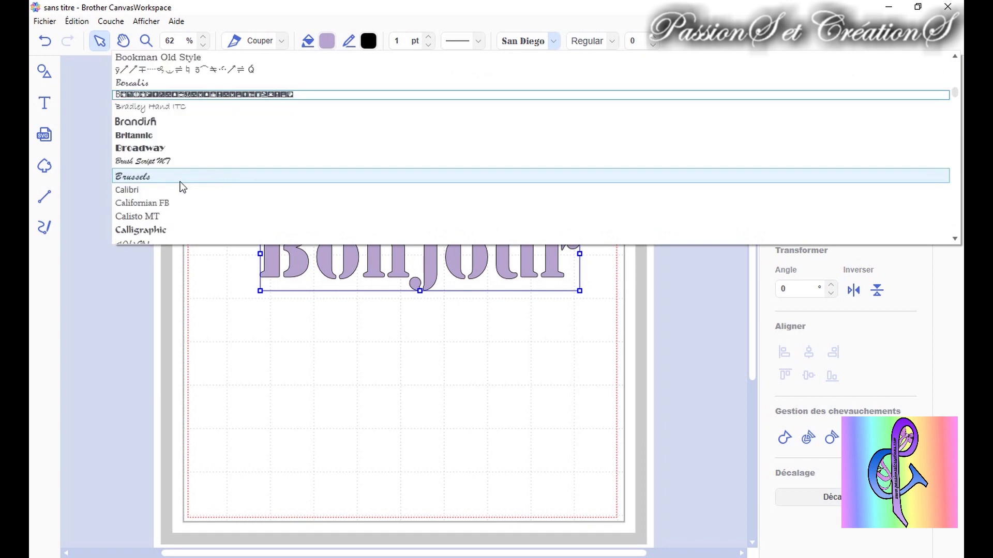
pyautogui.scroll(-2, 180, 182)
pyautogui.click(169, 153)
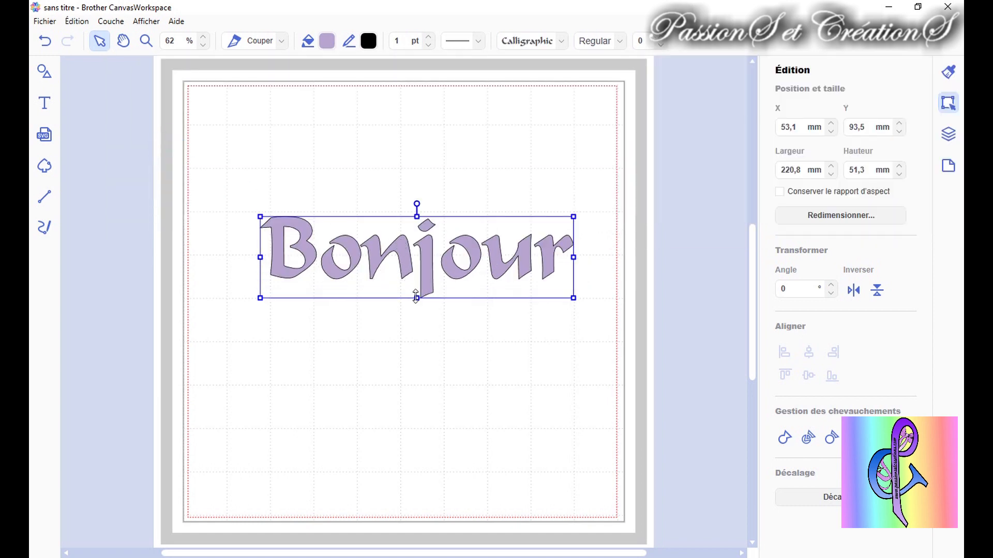
# Change the text's font to Cracked Johnnie and move the text to about X -10.2 mm, Y 88.1 mm
pyautogui.click(509, 41)
pyautogui.scroll(-8, 313, 213)
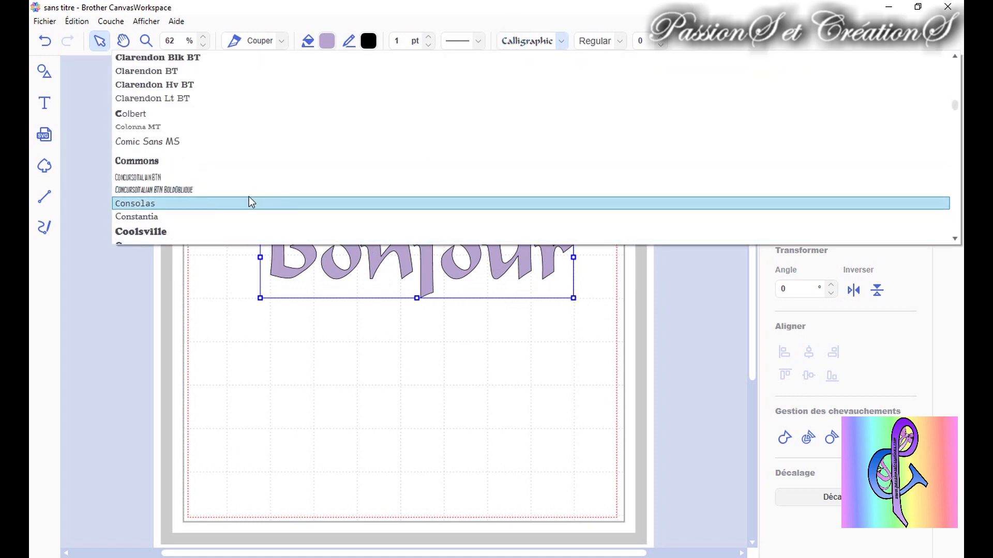
pyautogui.scroll(-3, 216, 179)
pyautogui.scroll(-2, 216, 179)
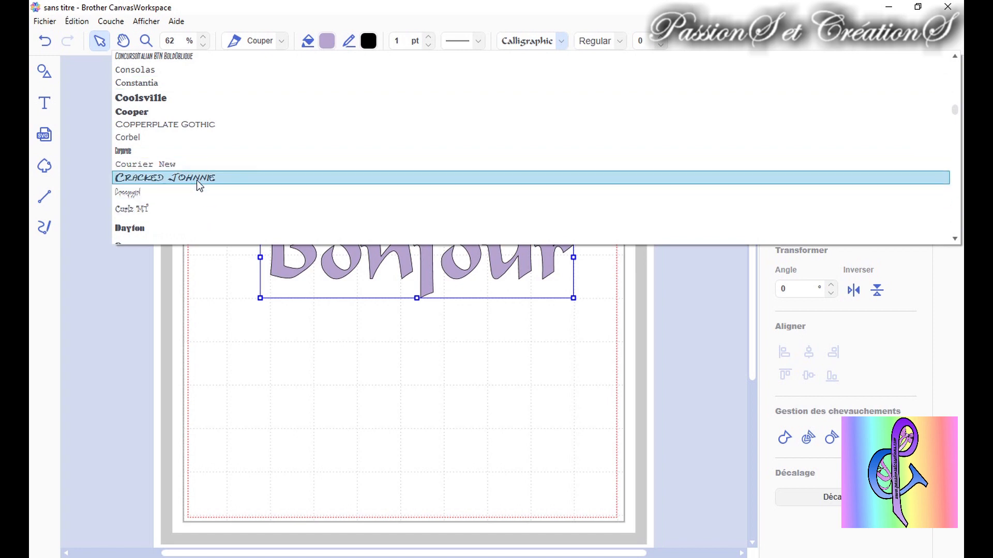
pyautogui.click(196, 178)
pyautogui.moveTo(446, 263); pyautogui.dragTo(338, 257)
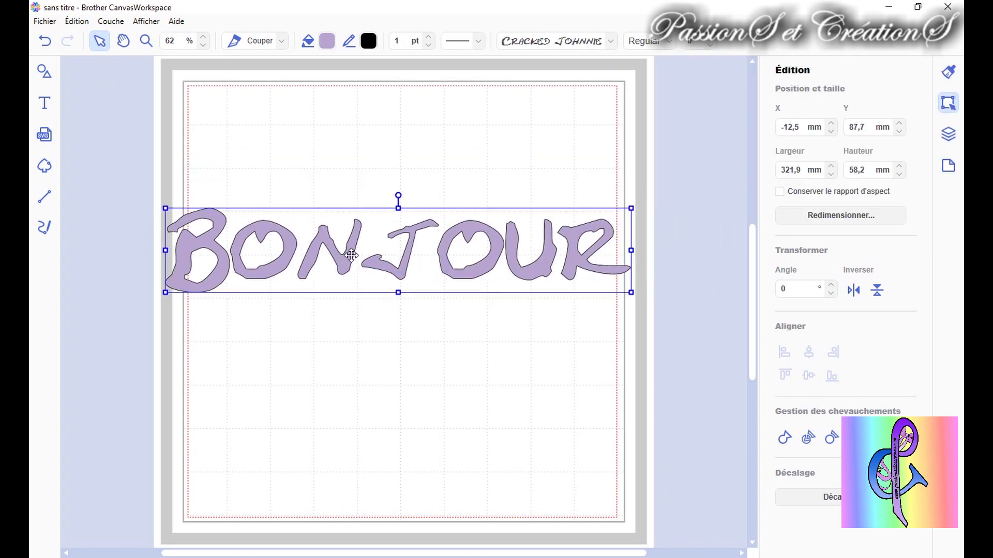
# Change the text's font to Emmett
pyautogui.click(581, 40)
pyautogui.scroll(-3, 220, 173)
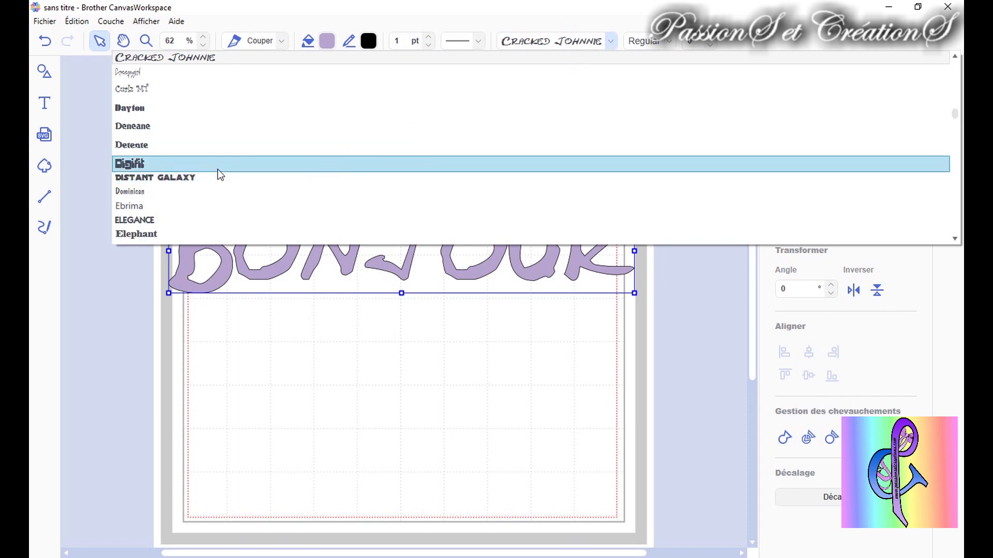
pyautogui.click(217, 158)
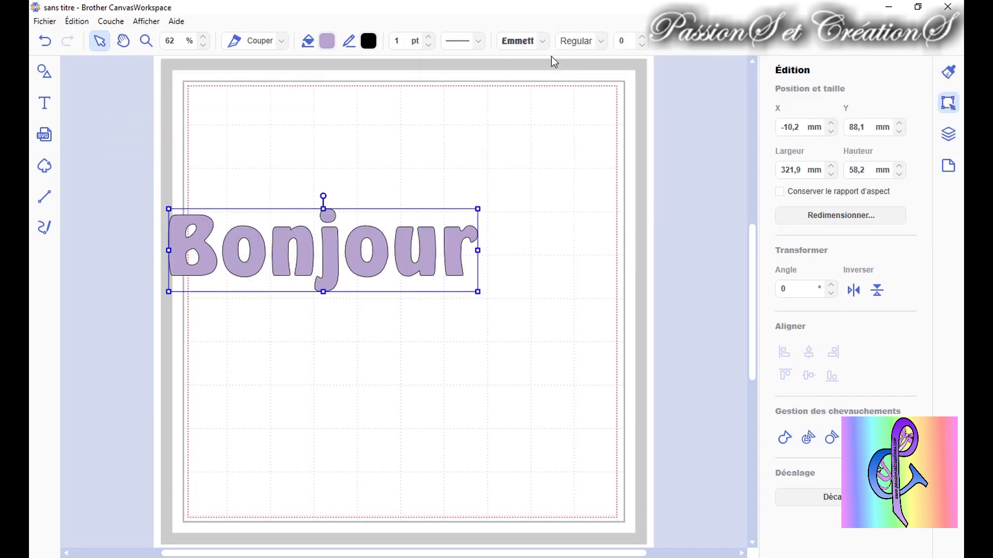
# Change the font to English 157 BT and enlarge the text to about 227.8 × 66.7 mm at X 14.0 mm, Y 106.5 mm
pyautogui.press('Down')
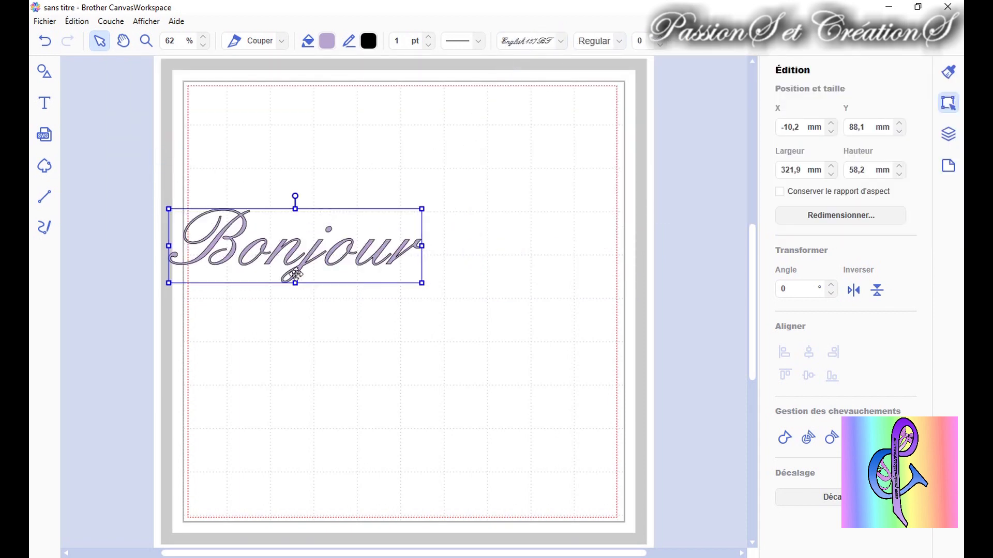
pyautogui.moveTo(295, 274); pyautogui.dragTo(406, 299)
pyautogui.moveTo(281, 310); pyautogui.dragTo(204, 380)
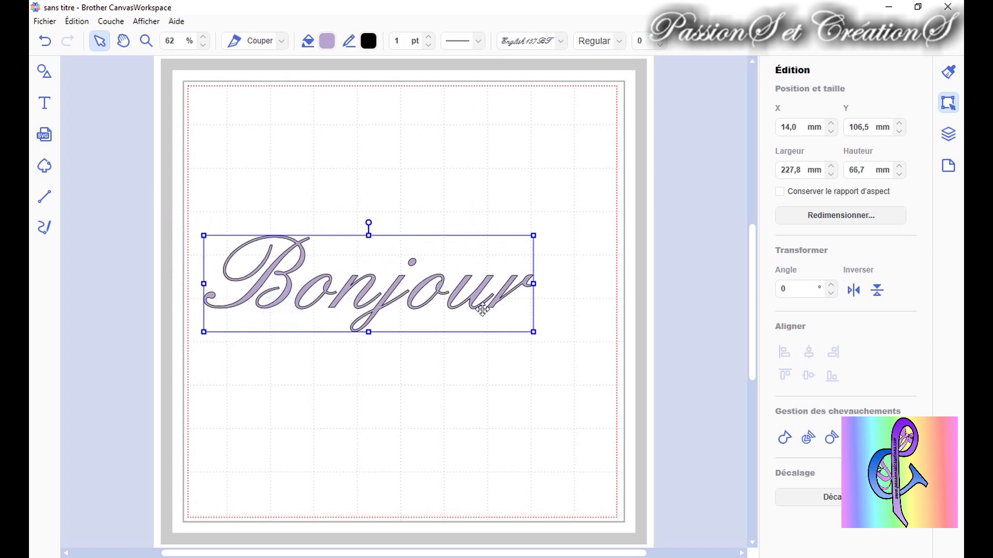
# Enlarge "Bonjour" to about 284.5 × 83.3 mm and move it to about X 4.6 mm, Y 76.5 mm
pyautogui.moveTo(533, 235); pyautogui.dragTo(615, 182)
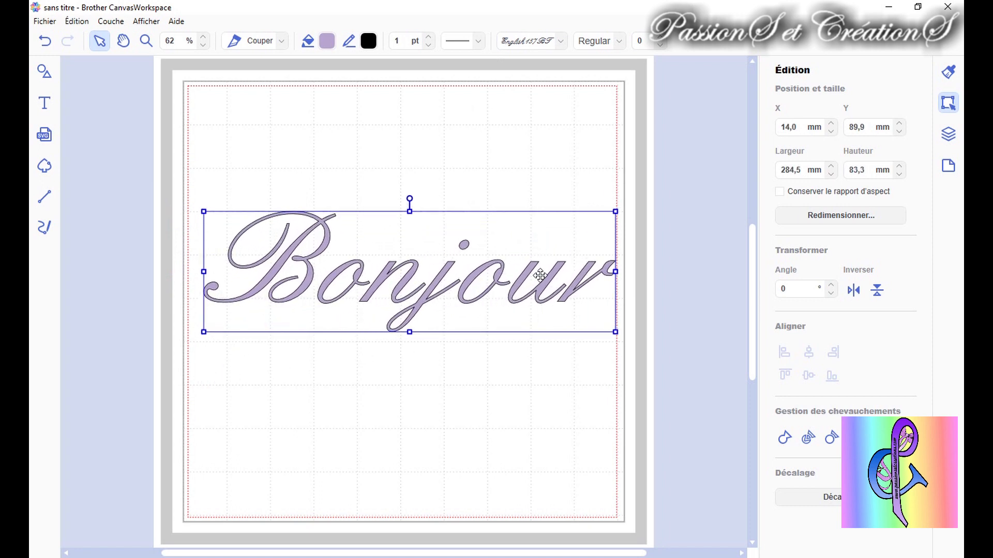
pyautogui.moveTo(400, 284); pyautogui.dragTo(386, 264)
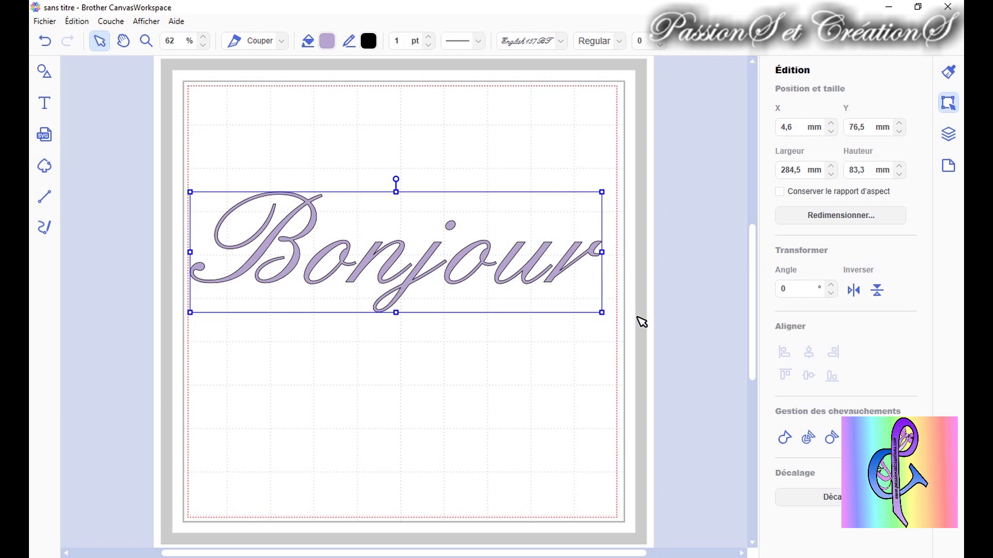
# Divide "Bonjour" into individual letters and move r, u, o, j, n and the first o away from the capital B
pyautogui.click(808, 439)
pyautogui.moveTo(571, 255); pyautogui.dragTo(583, 337)
pyautogui.moveTo(535, 257); pyautogui.dragTo(587, 229)
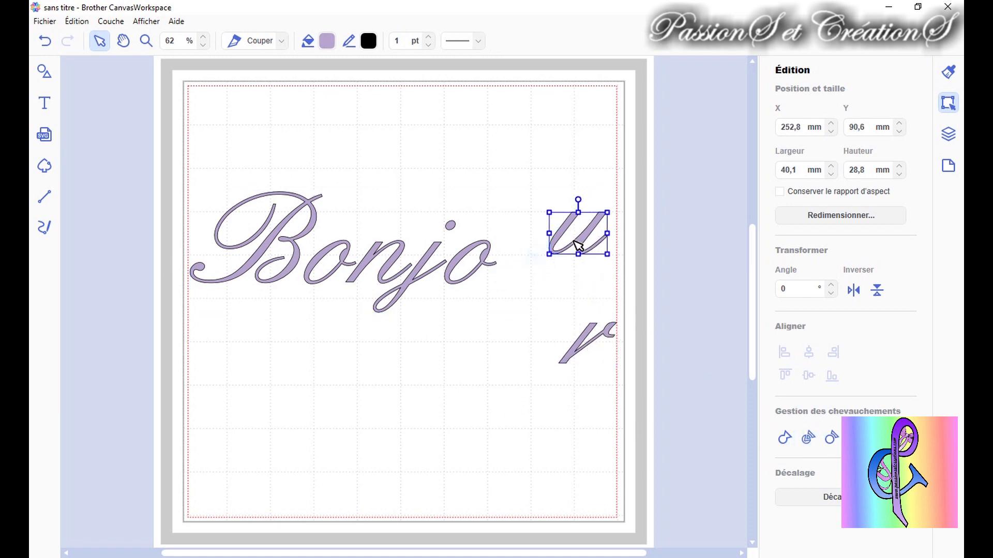
pyautogui.click(484, 268)
pyautogui.moveTo(486, 254); pyautogui.dragTo(508, 307)
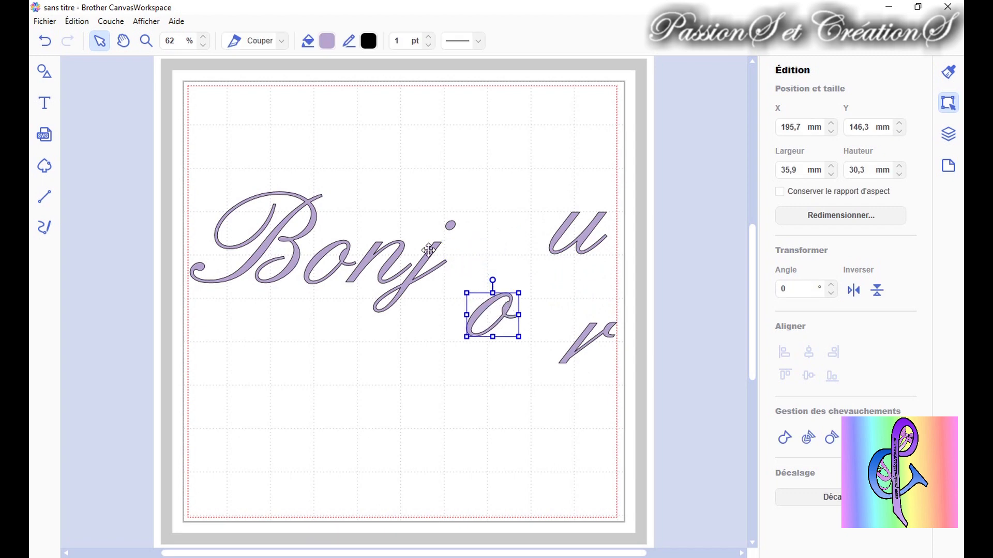
pyautogui.moveTo(429, 251); pyautogui.dragTo(435, 318)
pyautogui.moveTo(392, 259); pyautogui.dragTo(321, 353)
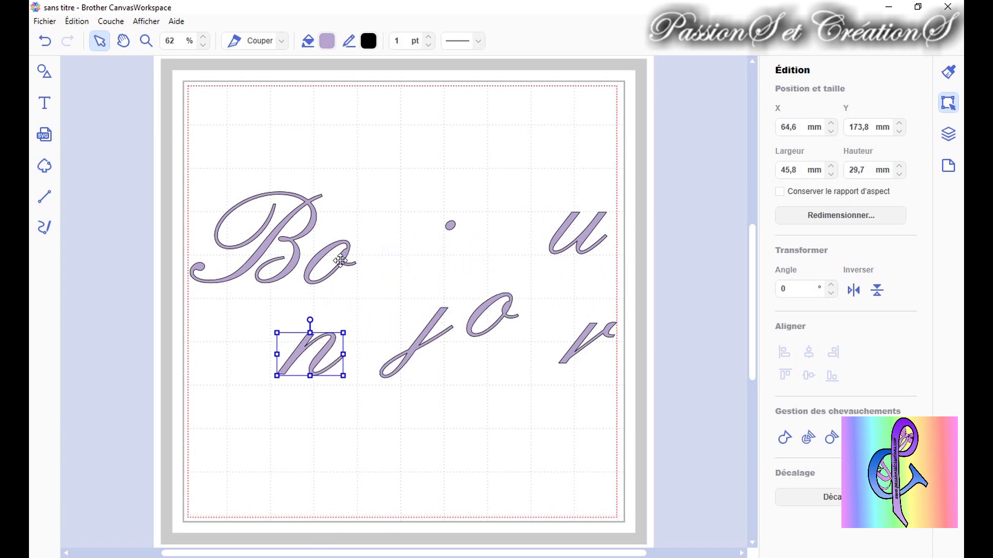
pyautogui.moveTo(340, 261); pyautogui.dragTo(408, 177)
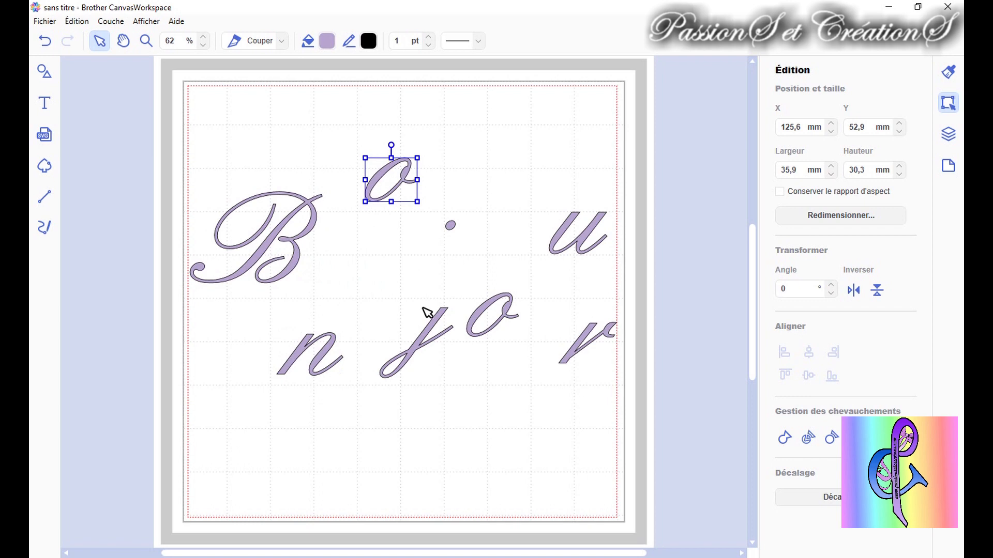
# Undo the letter moves and the division, and reposition the whole word at about X 6.8 mm, Y 85.0 mm
pyautogui.click(46, 41)
pyautogui.click(46, 42)
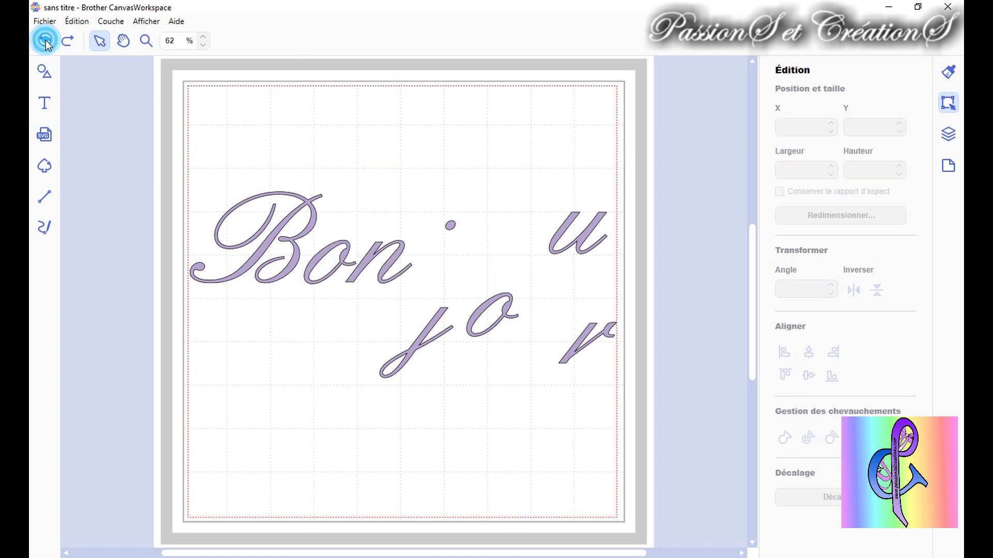
pyautogui.click(46, 42)
pyautogui.click(46, 42)
pyautogui.click(45, 41)
pyautogui.click(46, 41)
pyautogui.moveTo(294, 241); pyautogui.dragTo(310, 262)
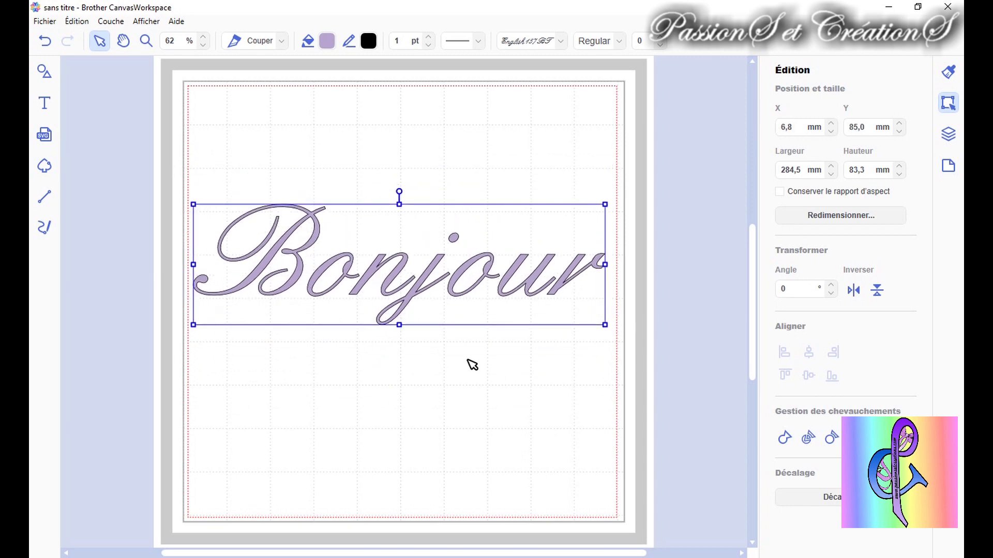
# Try the Oblique, Bold and Bold Oblique styles on "Bonjour" and return it to Regular
pyautogui.click(593, 41)
pyautogui.click(595, 67)
pyautogui.click(596, 40)
pyautogui.click(596, 76)
pyautogui.click(598, 41)
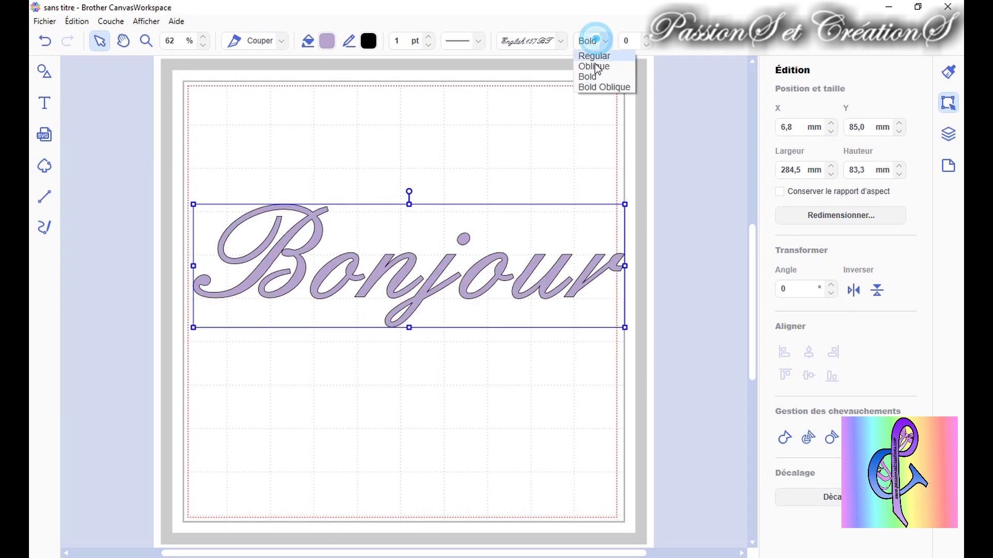
pyautogui.click(596, 89)
pyautogui.click(600, 41)
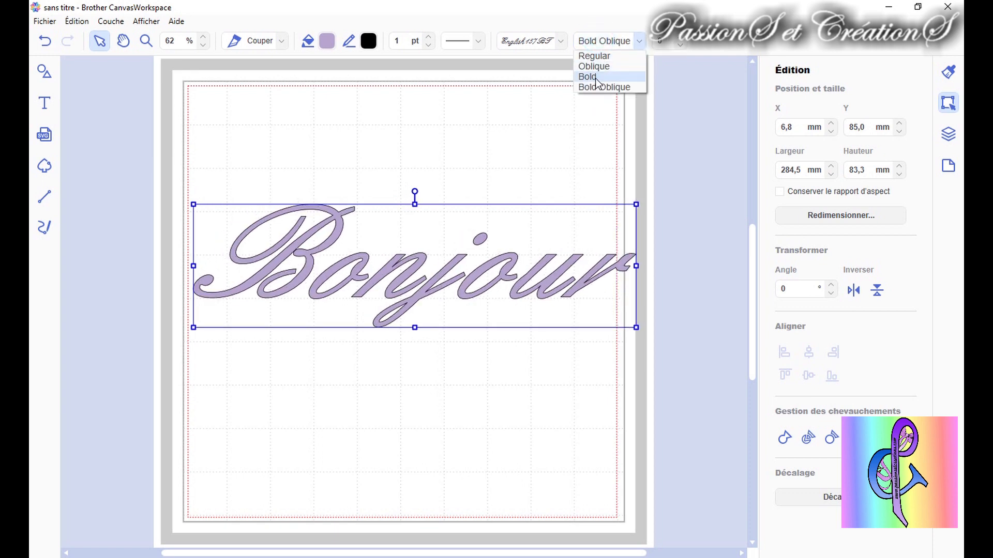
pyautogui.click(595, 76)
pyautogui.click(601, 42)
pyautogui.click(600, 54)
pyautogui.click(591, 43)
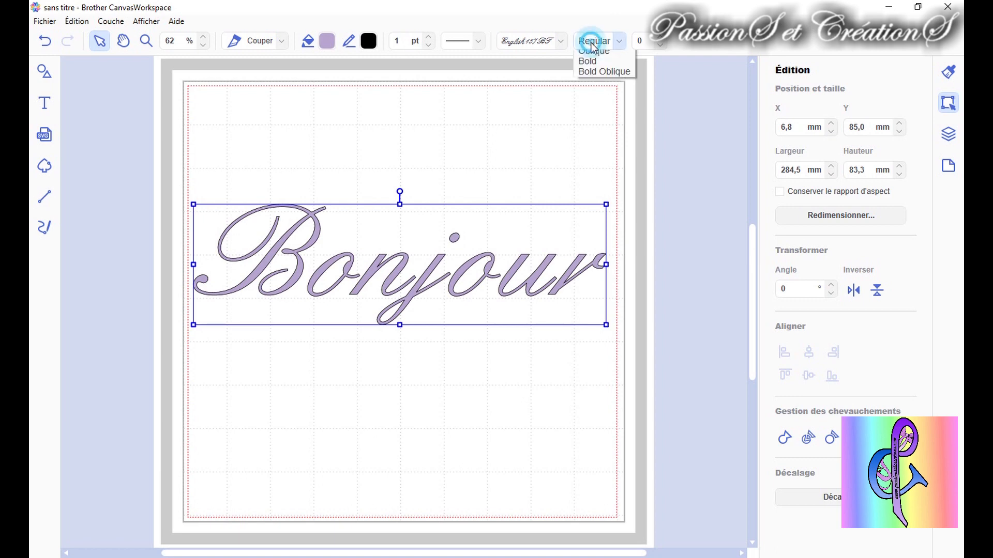
# Try a much wider spacing between the letters of "Bonjour"
pyautogui.click(658, 37)
pyautogui.click(658, 37)
pyautogui.click(658, 37)
pyautogui.click(658, 37)
pyautogui.click(658, 36)
pyautogui.doubleClick(658, 37)
pyautogui.click(658, 36)
pyautogui.click(659, 38)
pyautogui.click(659, 38)
pyautogui.click(659, 38)
pyautogui.click(659, 39)
pyautogui.click(659, 38)
pyautogui.click(659, 38)
pyautogui.click(659, 38)
# Reduce the letter spacing of "Bonjour" to -7 so that neighbouring letters overlap
pyautogui.click(662, 45)
pyautogui.click(662, 46)
pyautogui.click(663, 46)
pyautogui.click(662, 45)
pyautogui.click(662, 45)
pyautogui.click(662, 45)
pyautogui.click(663, 46)
pyautogui.doubleClick(662, 45)
pyautogui.click(662, 46)
pyautogui.doubleClick(662, 46)
pyautogui.click(663, 45)
pyautogui.doubleClick(662, 46)
pyautogui.click(662, 45)
pyautogui.doubleClick(662, 45)
pyautogui.click(662, 45)
pyautogui.click(663, 46)
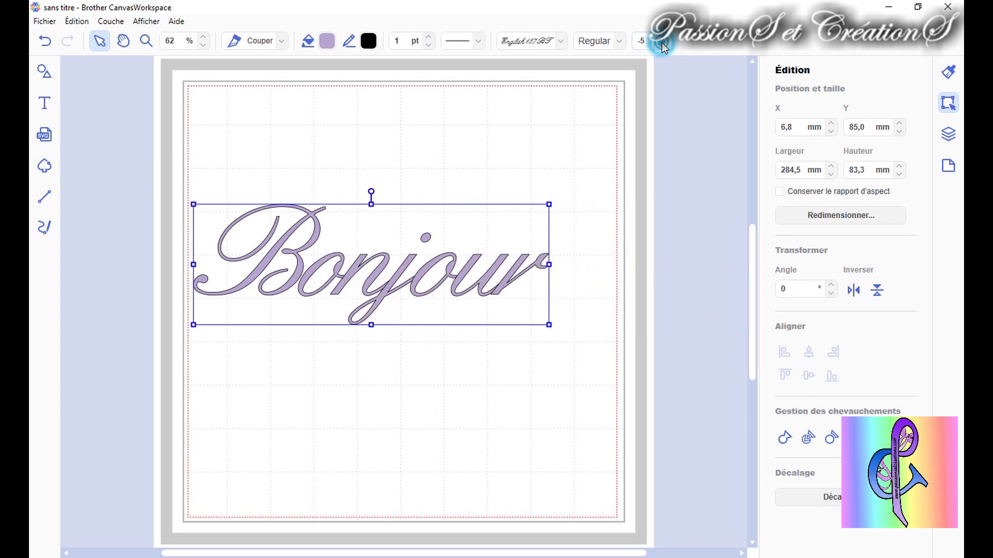
pyautogui.click(662, 46)
pyautogui.click(662, 45)
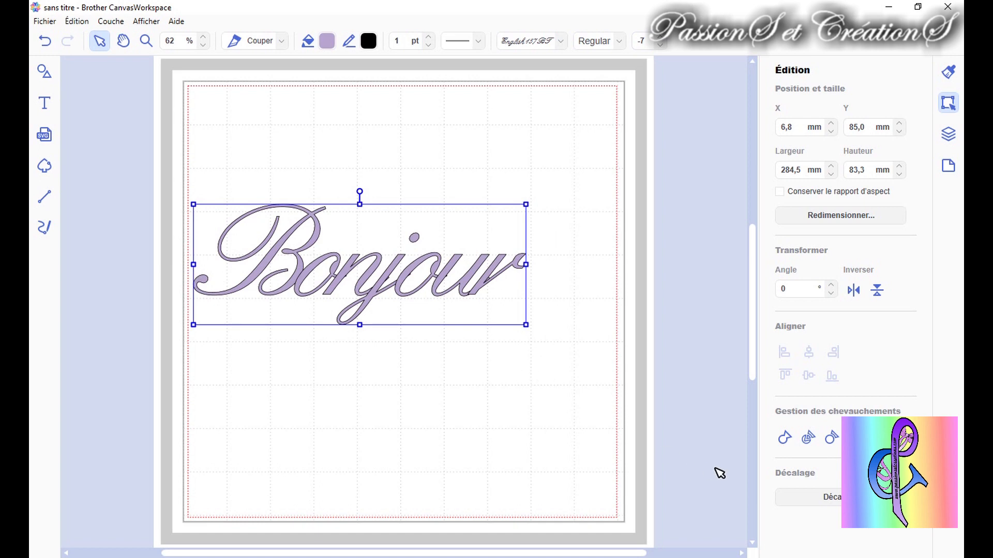
# Weld the overlapping letters of "Bonjour" into one shape and move it to about X 50.9 mm, Y 69.7 mm
pyautogui.click(784, 437)
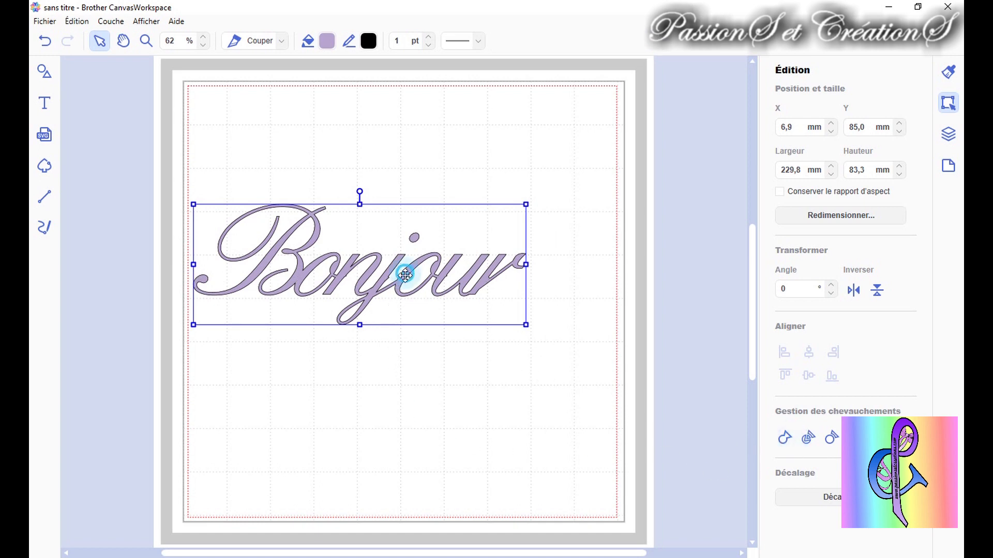
pyautogui.moveTo(405, 275); pyautogui.dragTo(468, 253)
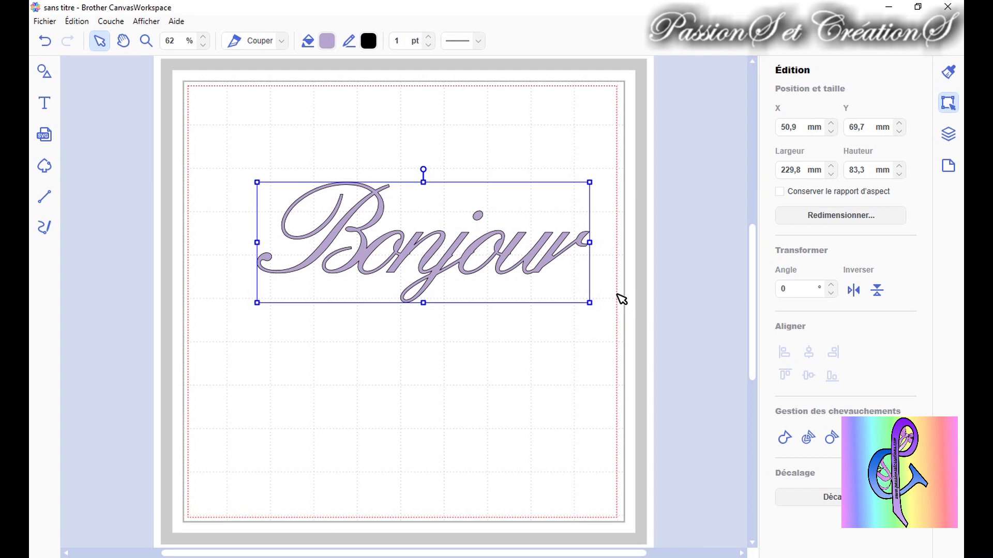
# Add the text "Scrap" above "Bonjour"
pyautogui.click(420, 133)
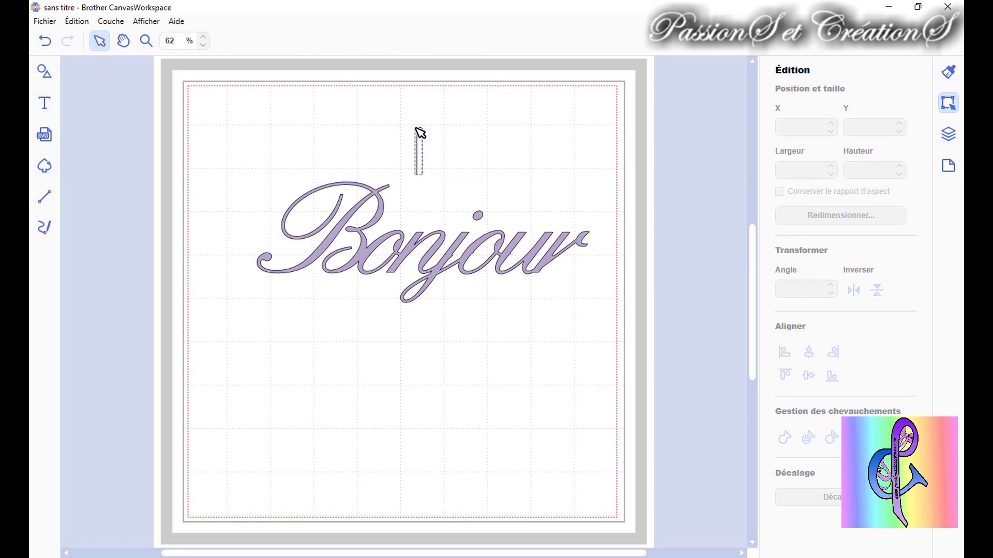
pyautogui.write('Scra')
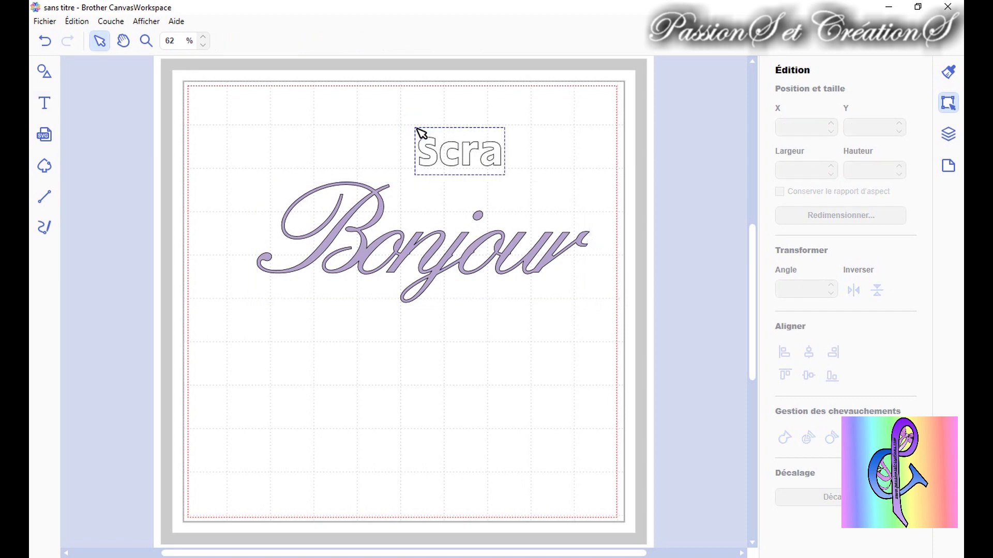
pyautogui.write('p')
# Try the Ink Free font on "Scrap" and change its font to Brush Script MT
pyautogui.click(533, 40)
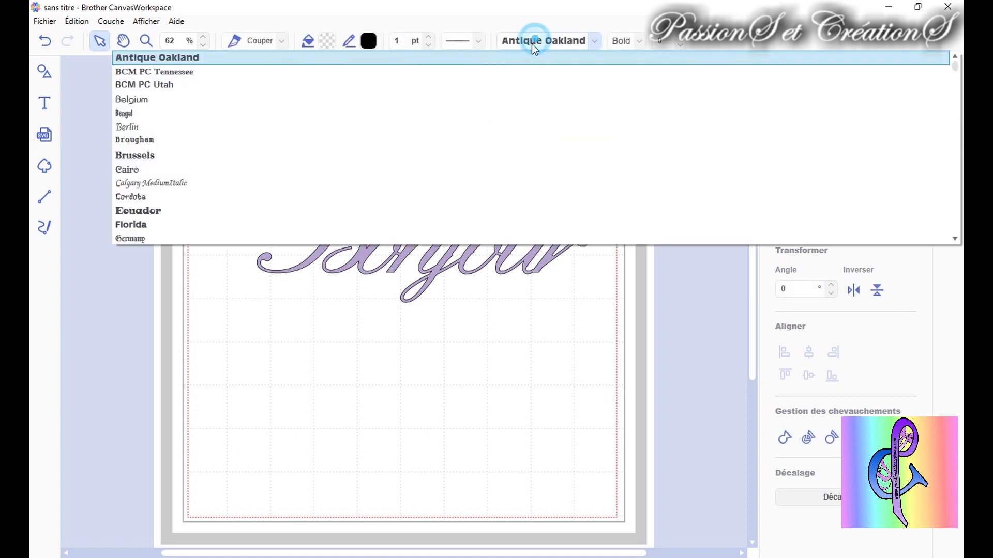
pyautogui.scroll(5, 173, 186)
pyautogui.scroll(-15, 173, 189)
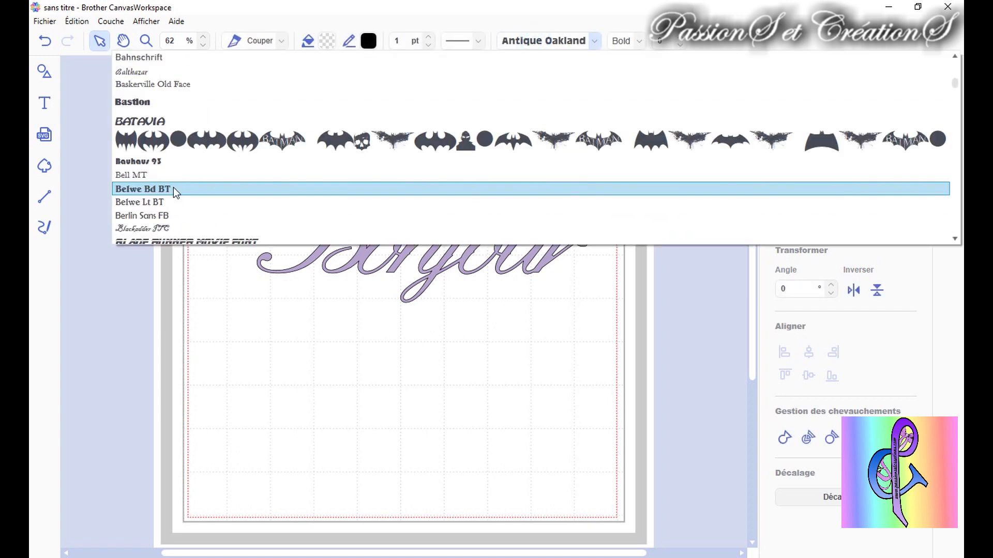
pyautogui.scroll(-2, 166, 212)
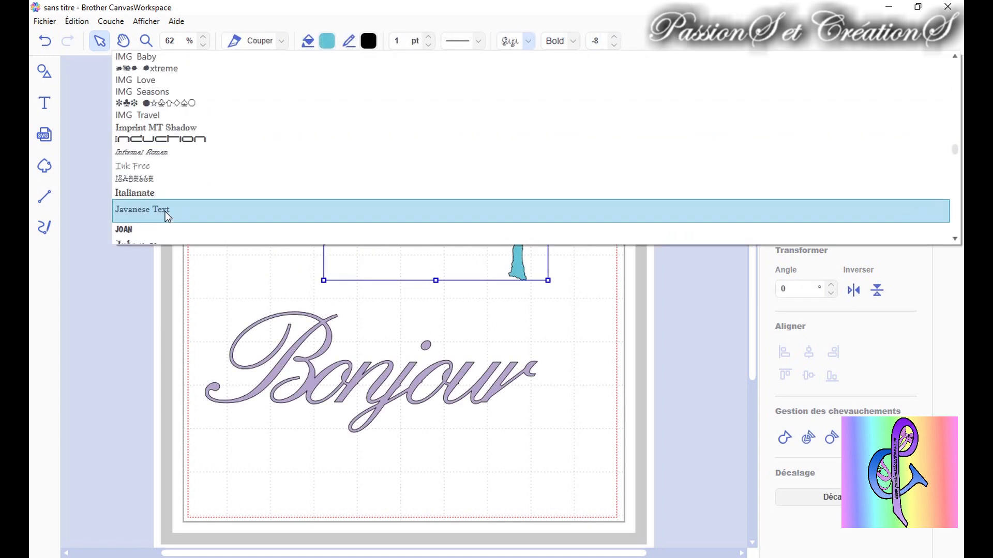
pyautogui.click(160, 165)
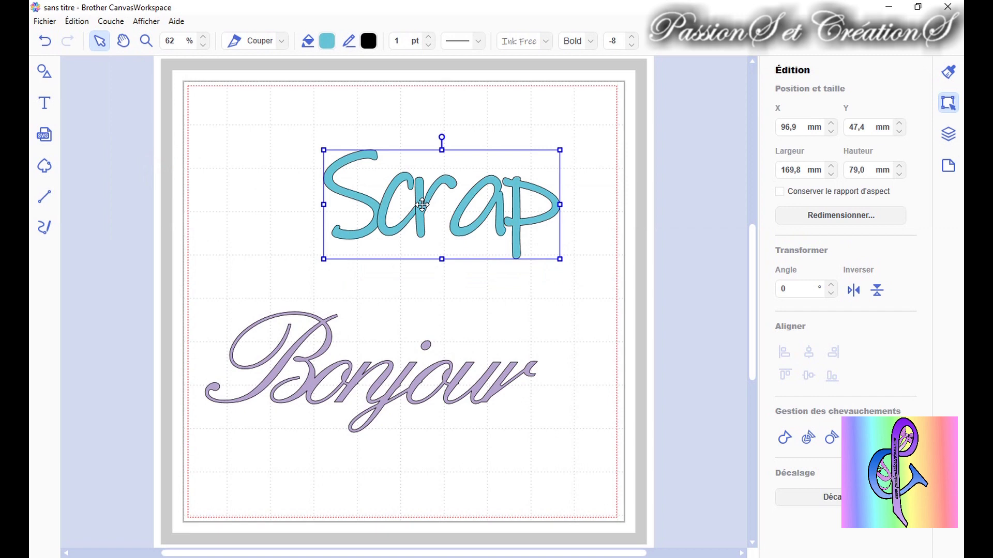
pyautogui.click(521, 39)
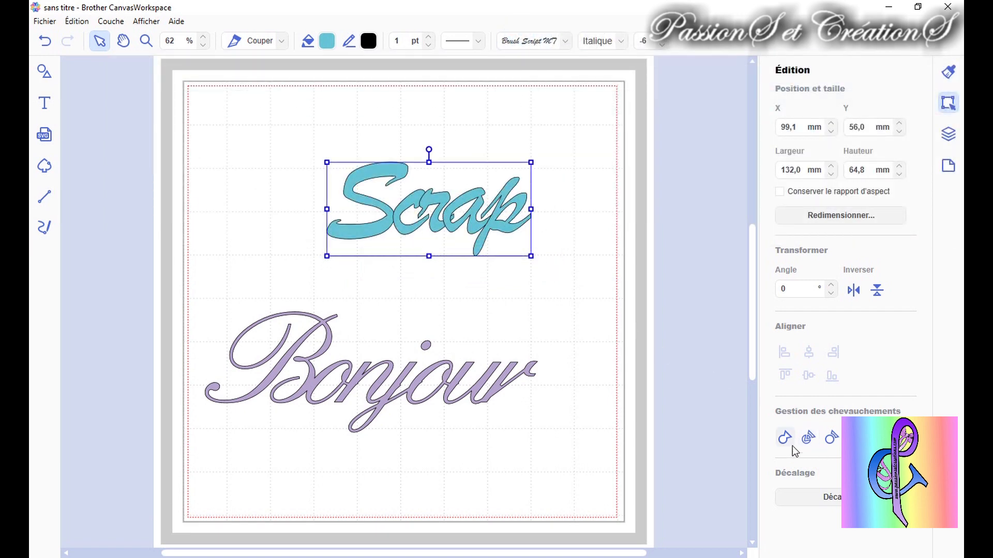
# Enlarge "Scrap" to about 294.1 × 135.1 mm and move it to about X 2.2 mm, Y 7.9 mm
pyautogui.moveTo(531, 256); pyautogui.dragTo(750, 392)
pyautogui.moveTo(524, 227); pyautogui.dragTo(432, 196)
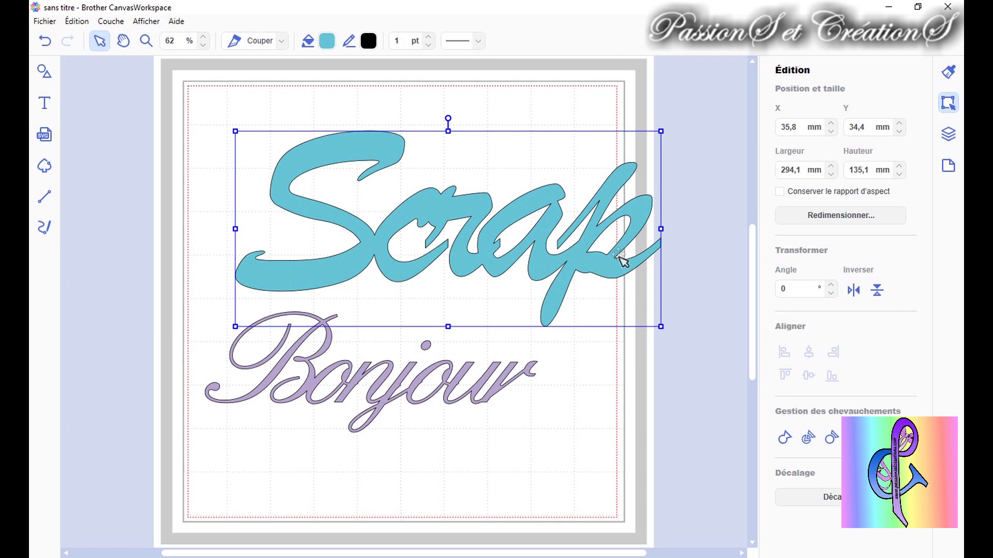
pyautogui.moveTo(375, 226); pyautogui.dragTo(327, 187)
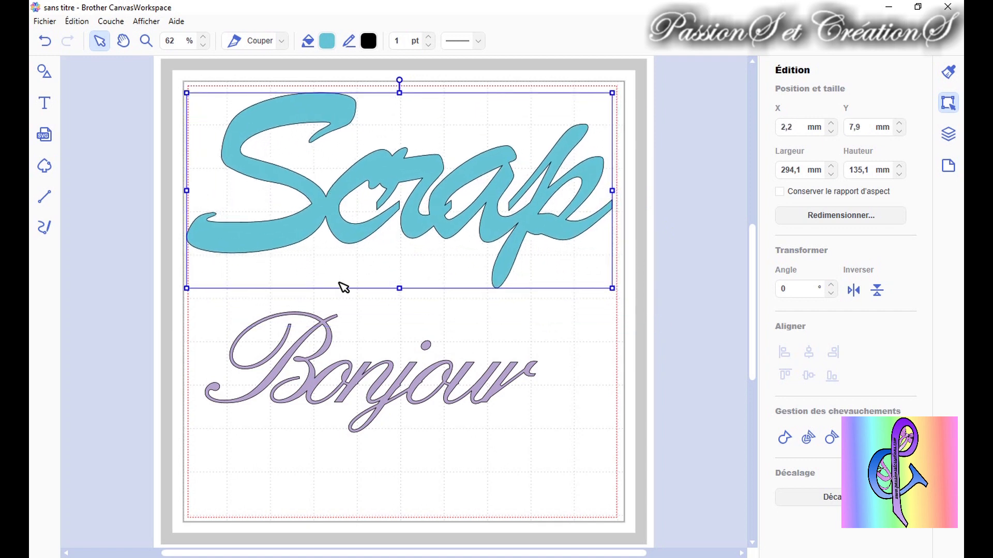
# Enlarge the welded "Bonjour" to about 278.2 × 100.9 mm and briefly view its path points
pyautogui.click(342, 382)
pyautogui.click(345, 374)
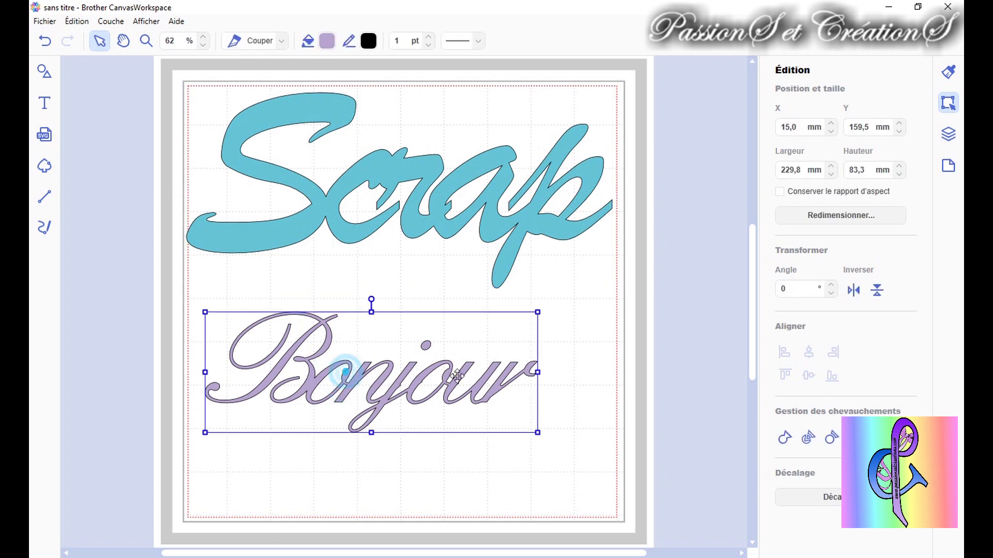
pyautogui.moveTo(538, 314); pyautogui.dragTo(608, 279)
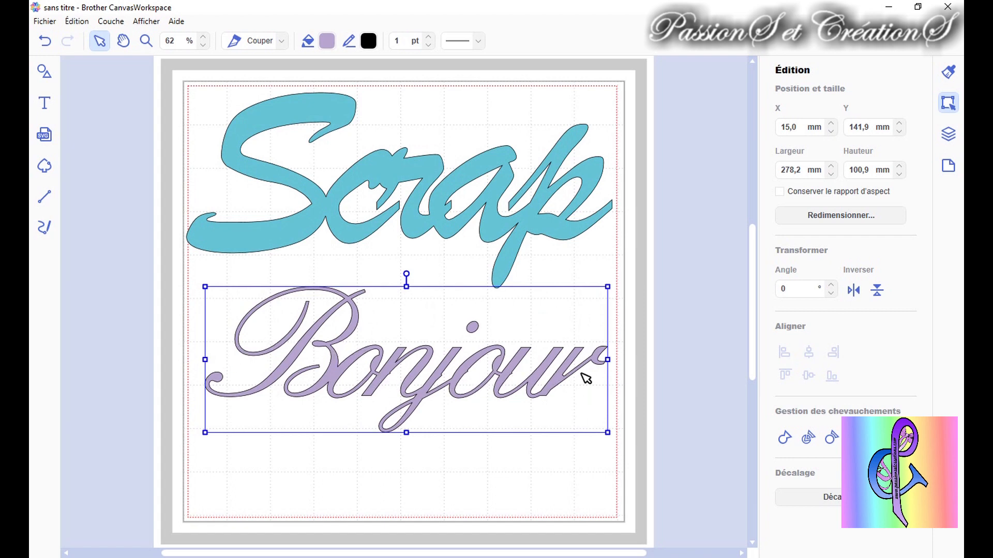
pyautogui.click(470, 327)
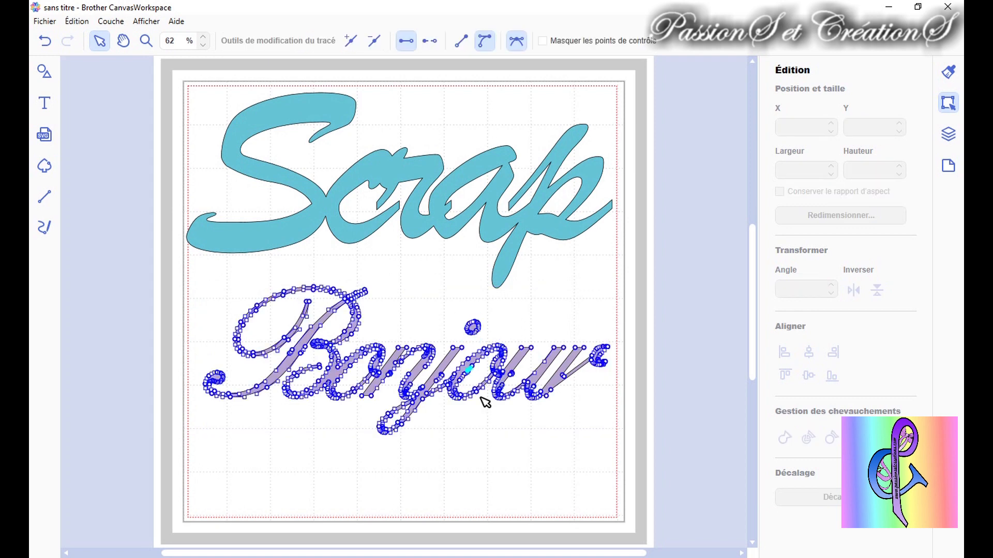
pyautogui.click(528, 314)
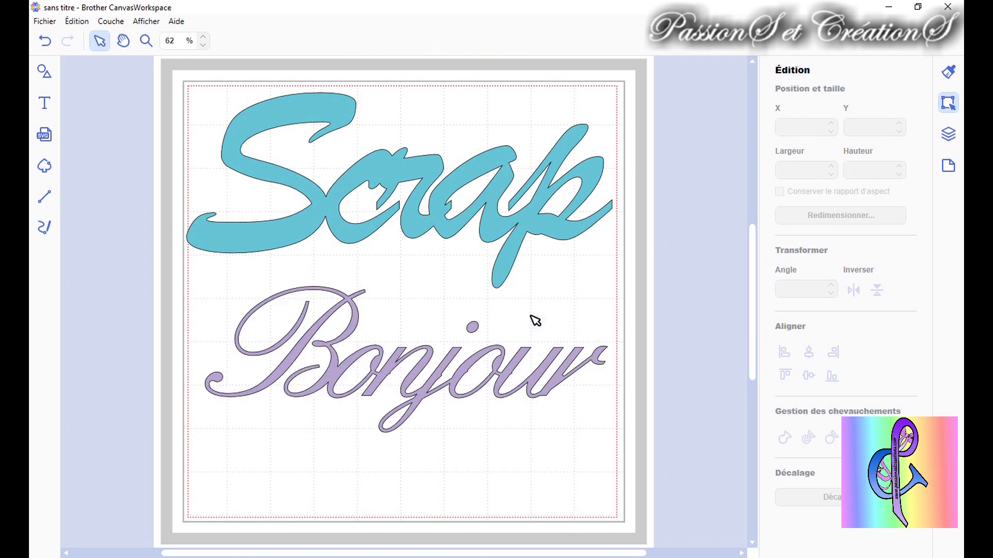
# Divide "Bonjour" to detach the j's dot and move the rest of the word to about X 11.8 mm, Y 162.1 mm
pyautogui.click(377, 362)
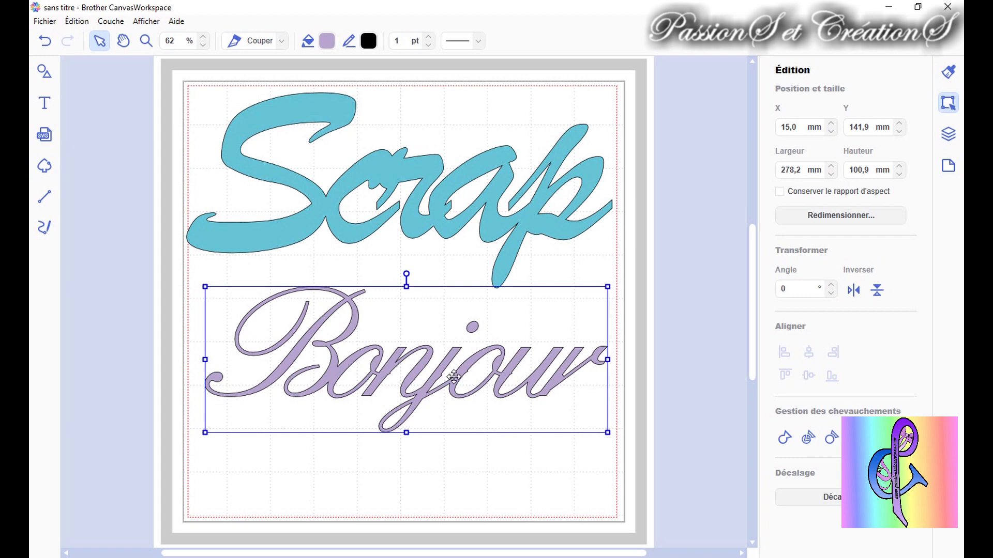
pyautogui.click(806, 445)
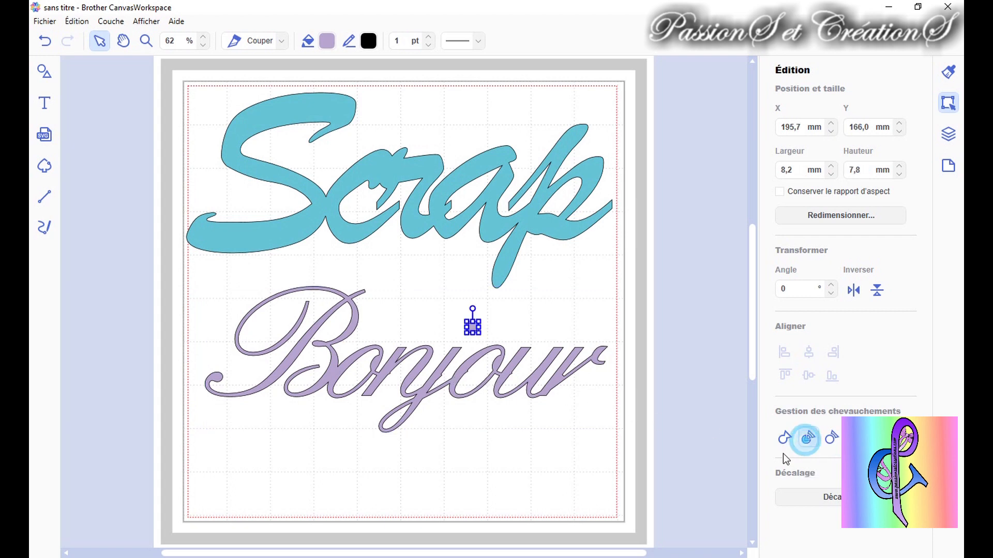
pyautogui.click(630, 443)
pyautogui.click(528, 394)
pyautogui.moveTo(532, 385); pyautogui.dragTo(524, 415)
pyautogui.click(675, 398)
# Move the detached dot onto the top of the j, at about X 183.2 mm, Y 195.6 mm
pyautogui.moveTo(472, 330); pyautogui.dragTo(450, 353)
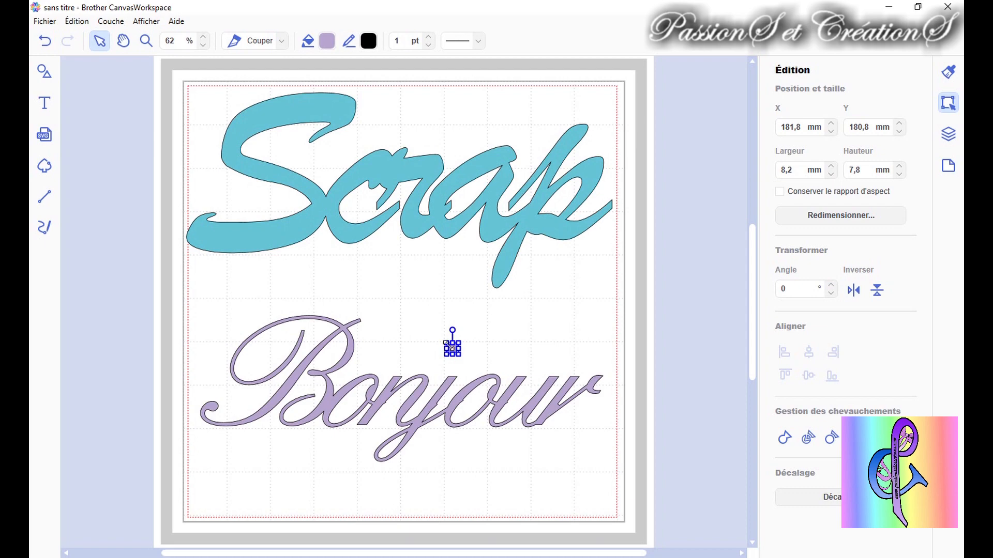
pyautogui.moveTo(450, 348); pyautogui.dragTo(453, 369)
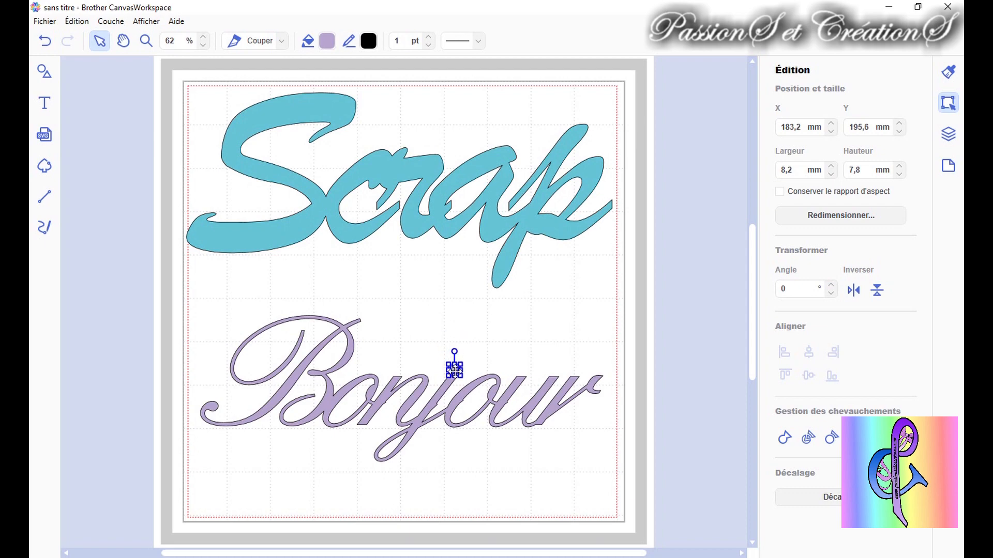
pyautogui.click(505, 341)
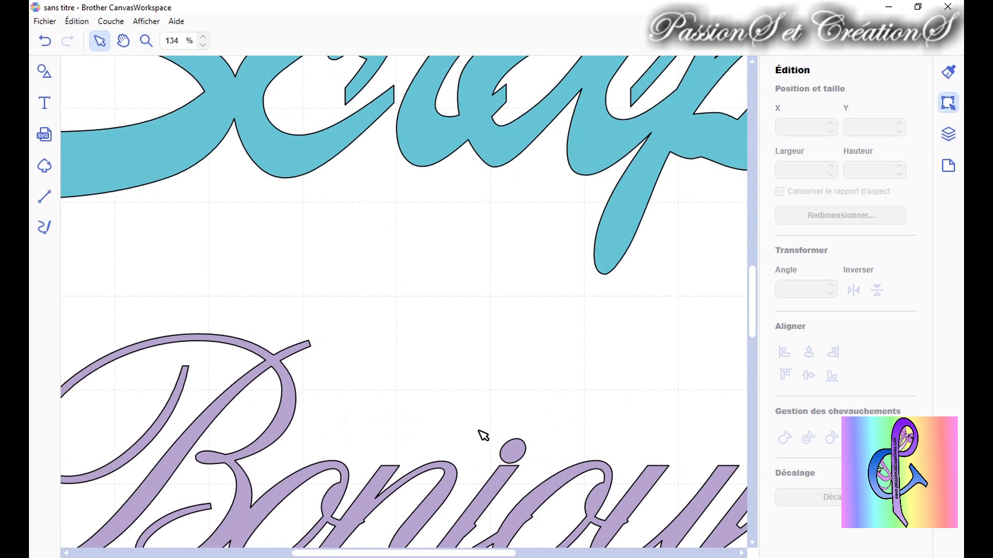
# Select the j's dot together with the rest of "Bonjour" and weld them into one shape
pyautogui.scroll(4, 481, 429)
pyautogui.scroll(3, 500, 414)
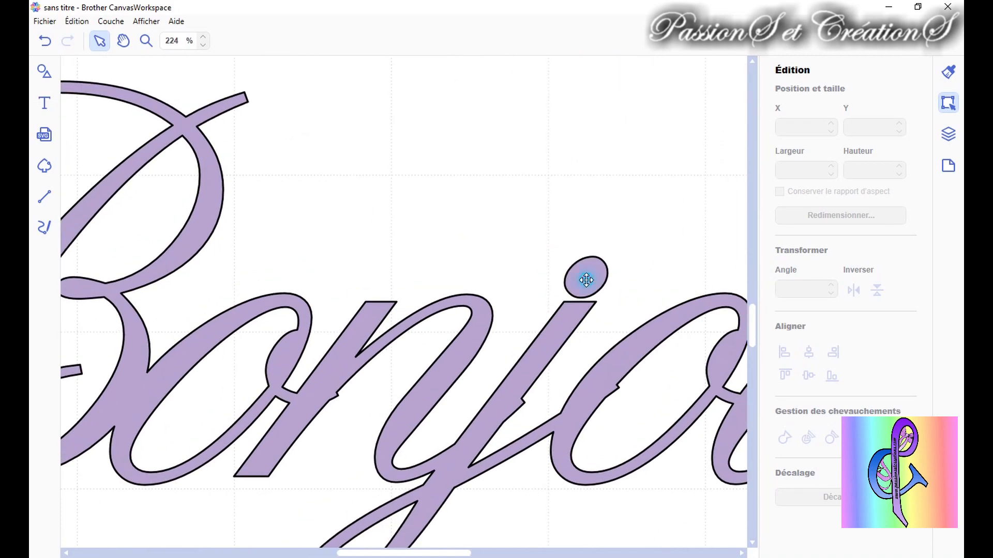
pyautogui.click(584, 286)
pyautogui.keyDown('shift'); pyautogui.click(617, 407); pyautogui.keyUp('shift')
pyautogui.click(785, 437)
pyautogui.scroll(-10, 604, 357)
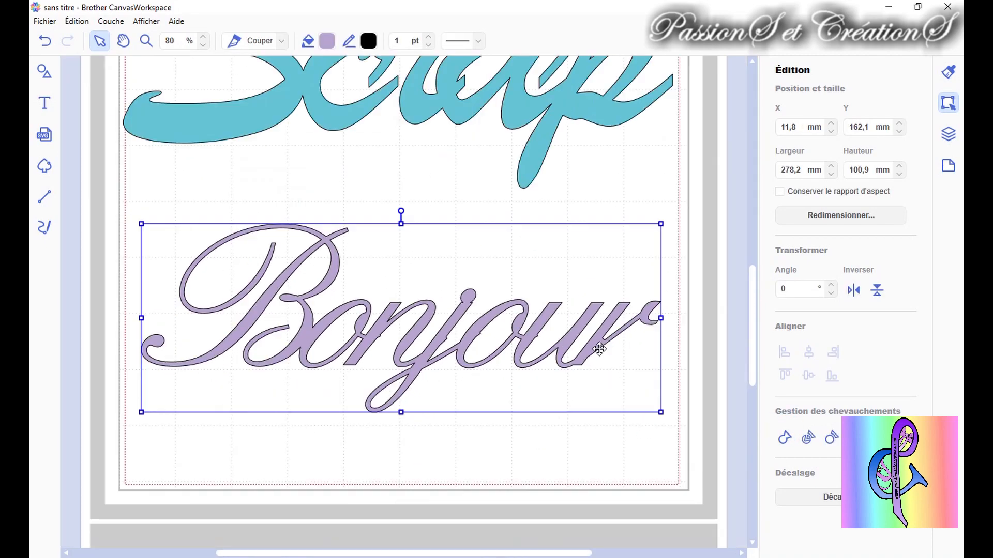
# Delete the welded word "Scrap" from the mat
pyautogui.scroll(4, 572, 364)
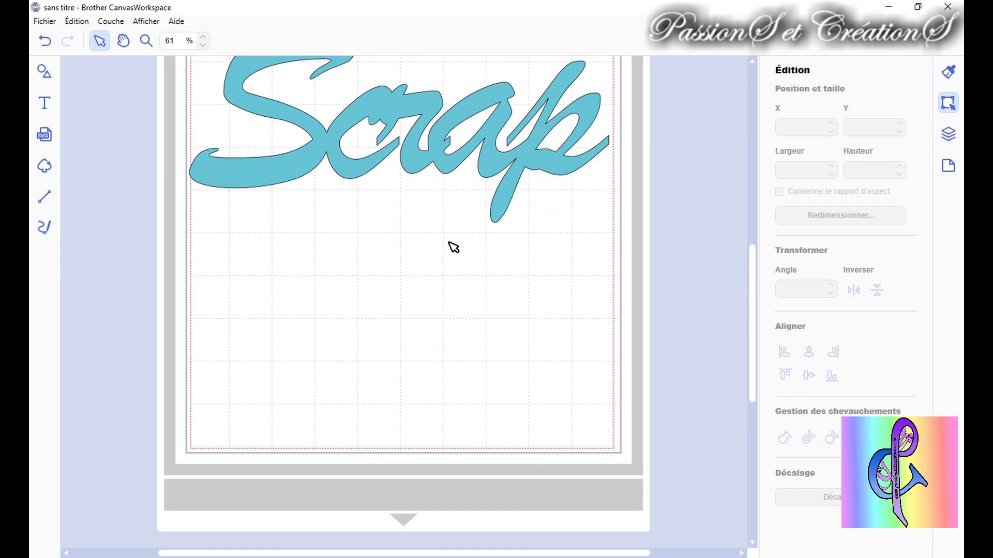
pyautogui.click(432, 153)
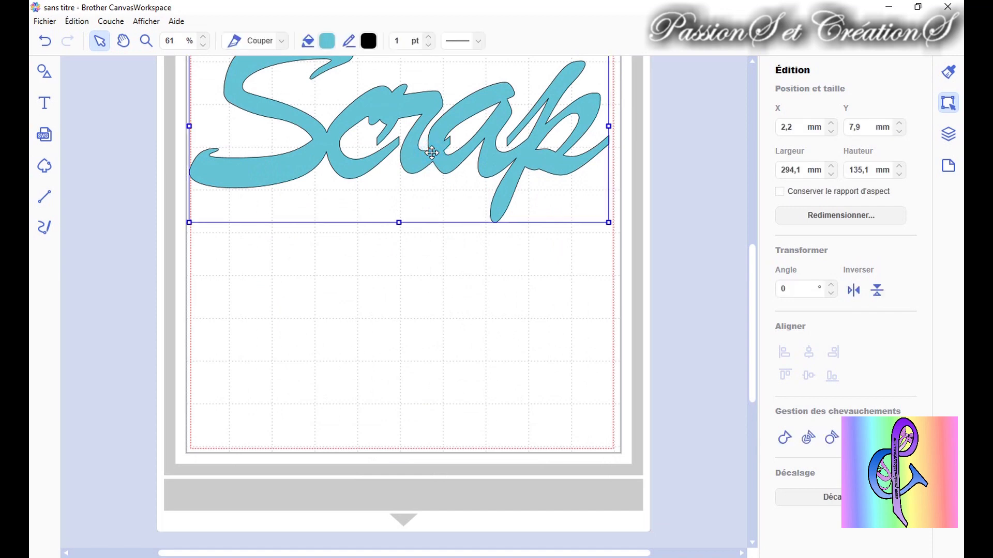
pyautogui.press('Delete')
# Add the word "équitation" at about 286.9 × 91.0 mm and place it at about X 5.3 mm, Y 60.1 mm
pyautogui.click(43, 104)
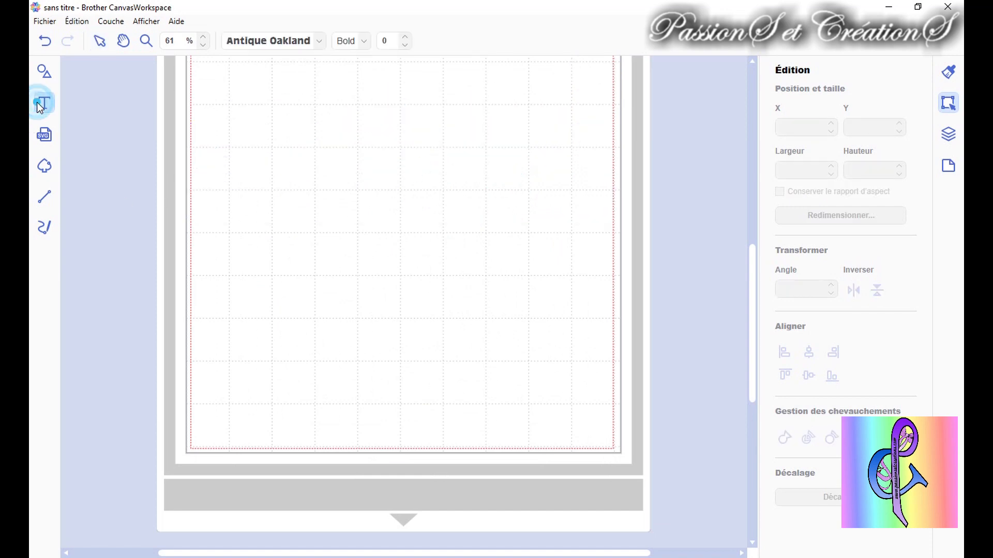
pyautogui.click(223, 181)
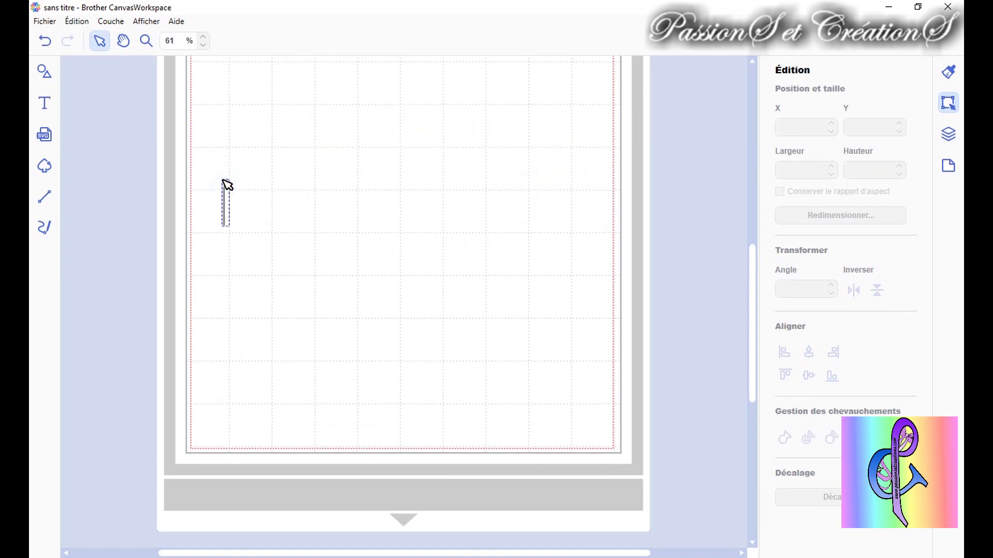
pyautogui.hotkey('ctrl', 'v')
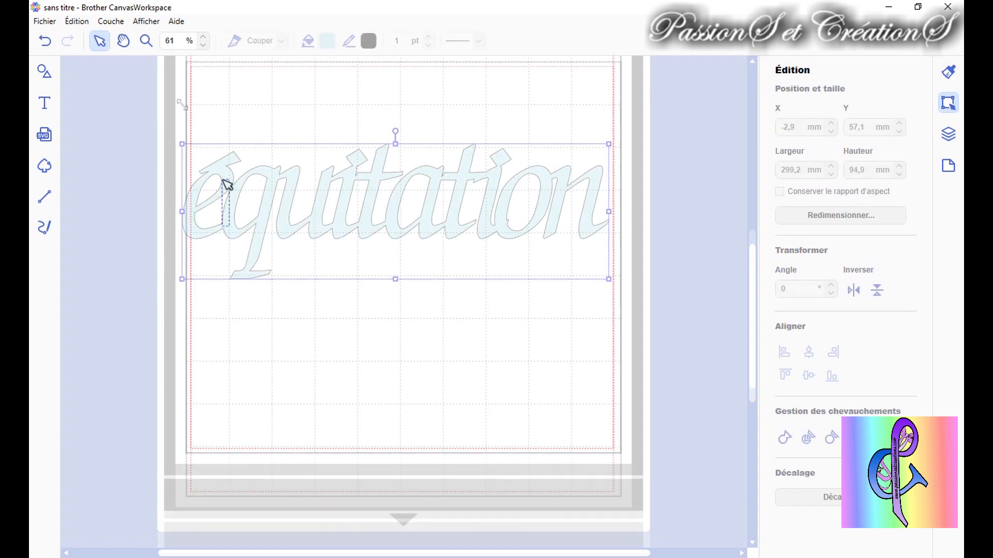
pyautogui.moveTo(434, 213); pyautogui.dragTo(431, 148)
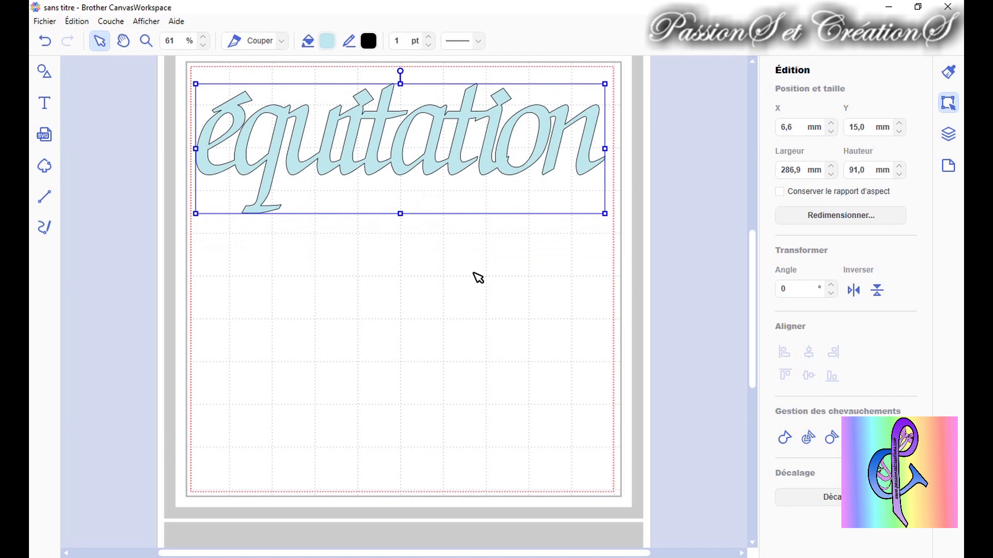
pyautogui.moveTo(420, 171); pyautogui.dragTo(342, 220)
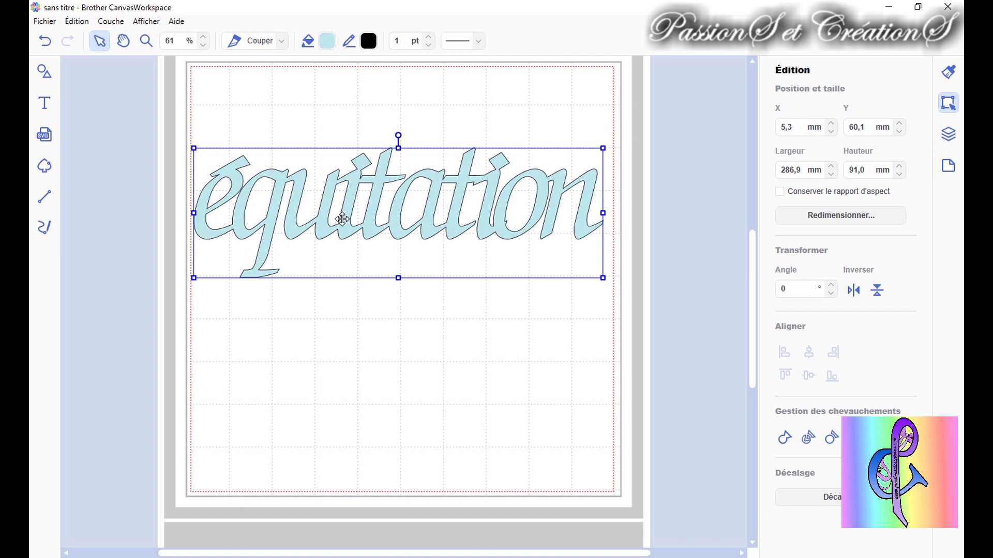
# Add the text "jkkhk" above "équitation" and move it to about X 122.4 mm, Y 17.8 mm
pyautogui.click(44, 103)
pyautogui.click(201, 118)
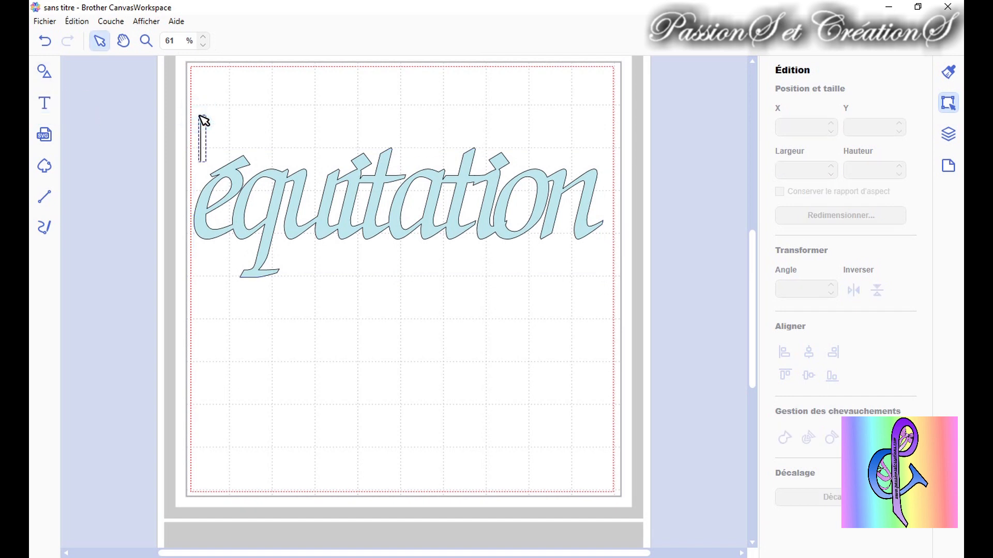
pyautogui.write('jkkhk')
pyautogui.click(350, 115)
pyautogui.click(255, 143)
pyautogui.moveTo(263, 143); pyautogui.dragTo(424, 108)
# Browse the available fonts for the text "jkkhk" without choosing a new one
pyautogui.click(542, 44)
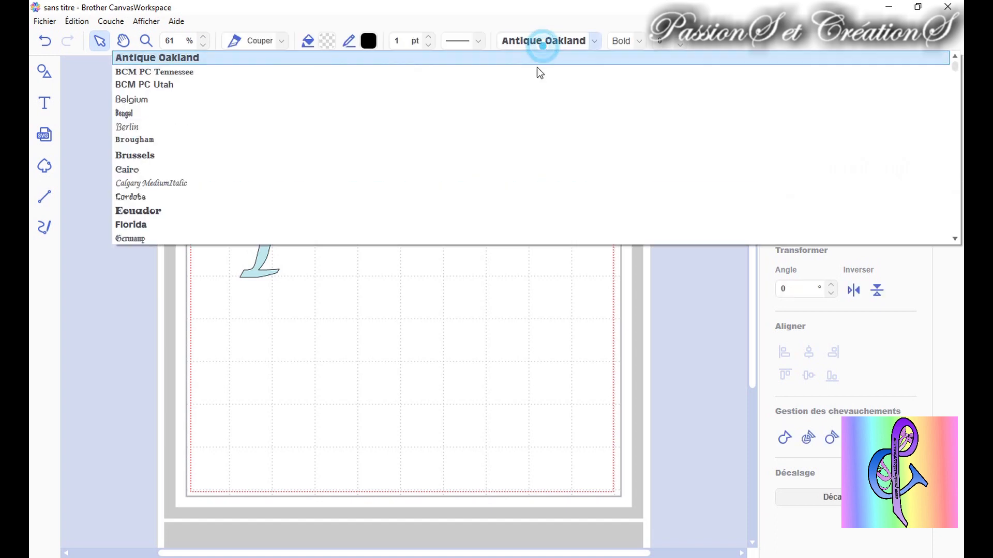
pyautogui.scroll(-3, 367, 115)
pyautogui.scroll(-10, 364, 114)
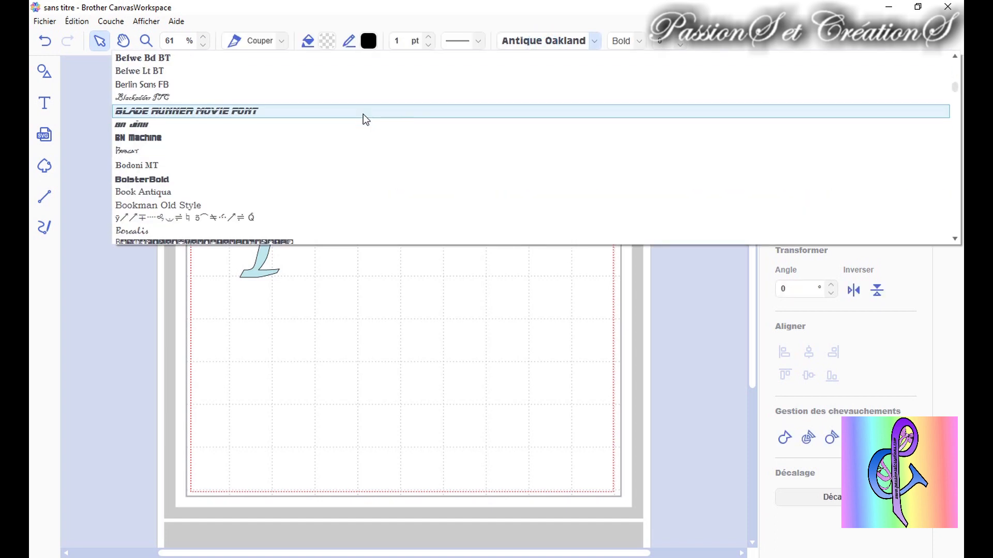
pyautogui.scroll(-12, 358, 113)
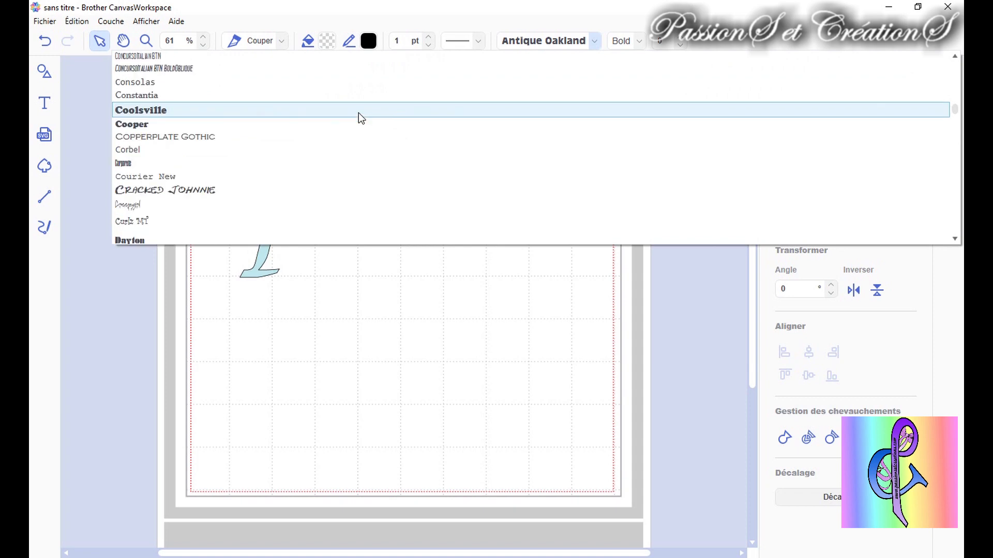
pyautogui.scroll(-9, 359, 113)
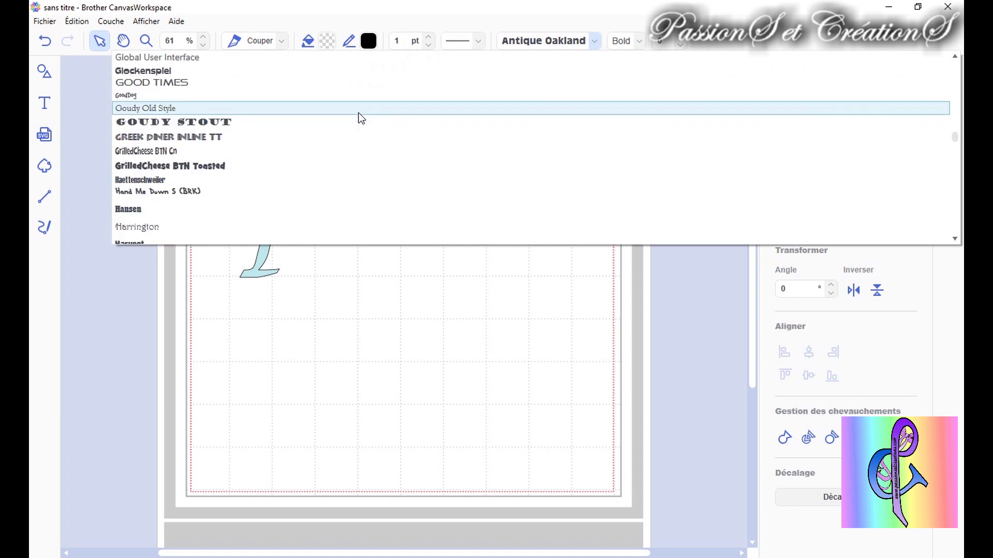
pyautogui.scroll(-8, 359, 113)
pyautogui.scroll(-10, 358, 112)
pyautogui.click(383, 324)
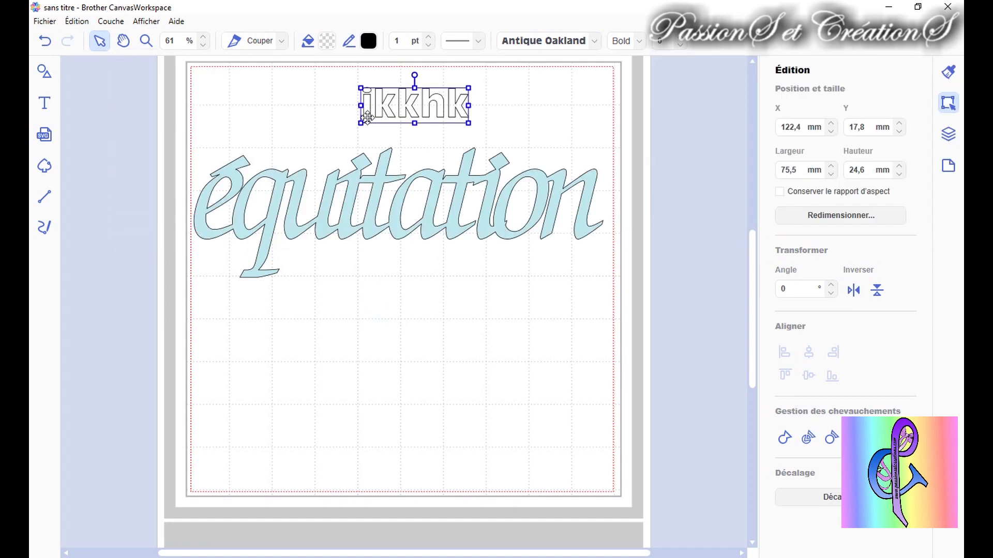
# Enlarge "jkkhk" to about 140.7 × 45.9 mm and move "équitation" to the lower edge of the mat
pyautogui.moveTo(365, 121); pyautogui.dragTo(295, 144)
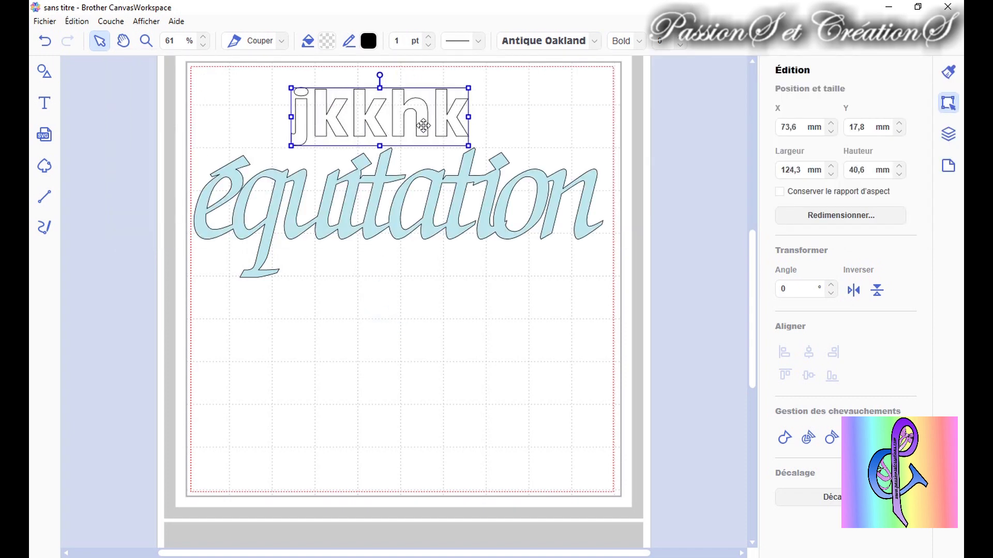
pyautogui.moveTo(468, 146); pyautogui.dragTo(491, 157)
pyautogui.click(467, 217)
pyautogui.moveTo(462, 203); pyautogui.dragTo(466, 412)
pyautogui.click(409, 254)
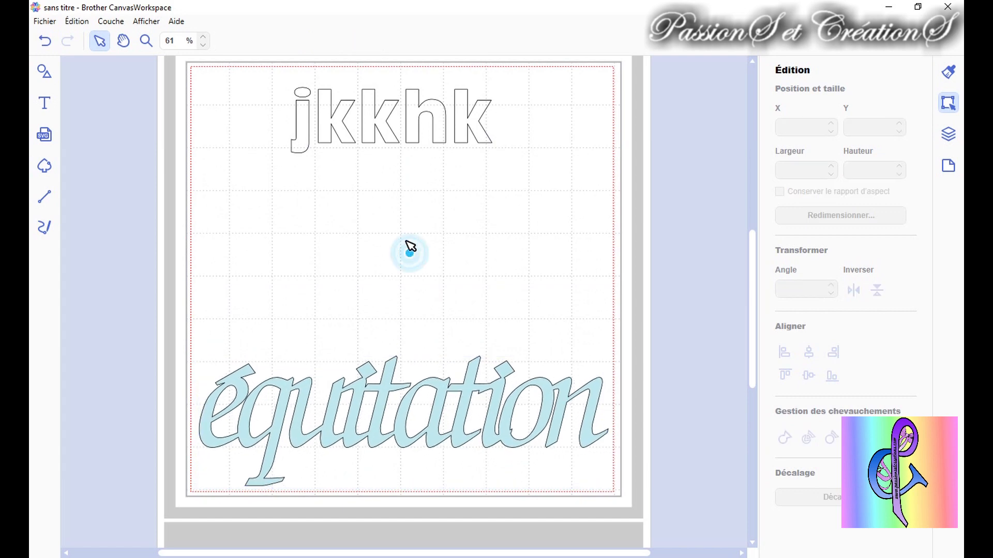
# Move "jkkhk" toward the middle of the mat and enlarge it to about 228.6 × 74.6 mm
pyautogui.moveTo(370, 126); pyautogui.dragTo(391, 241)
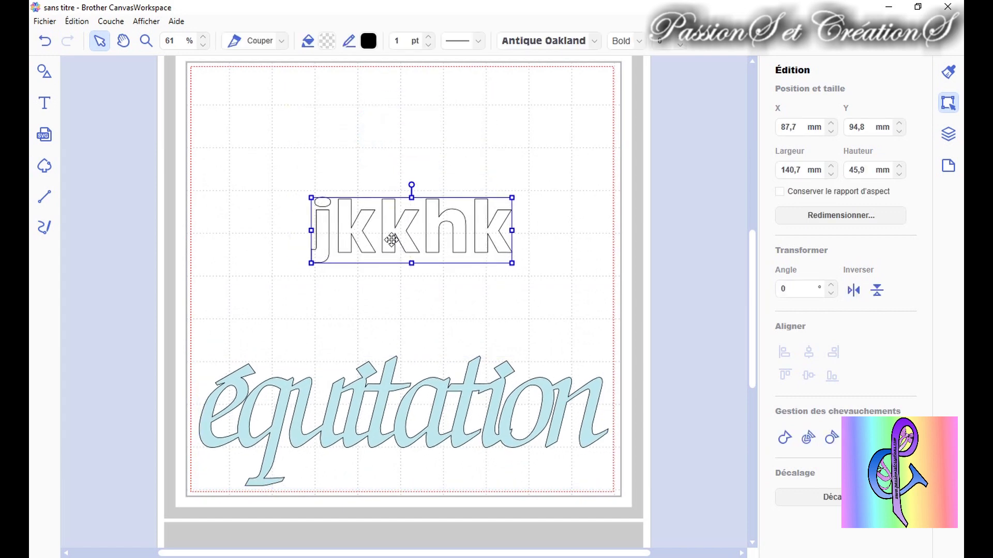
pyautogui.moveTo(512, 198); pyautogui.dragTo(576, 165)
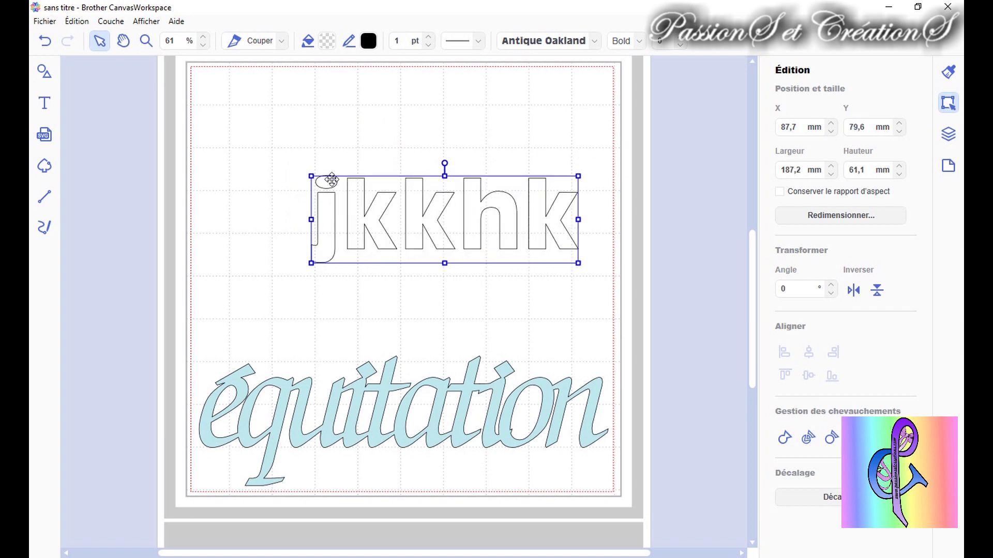
pyautogui.moveTo(311, 176); pyautogui.dragTo(252, 156)
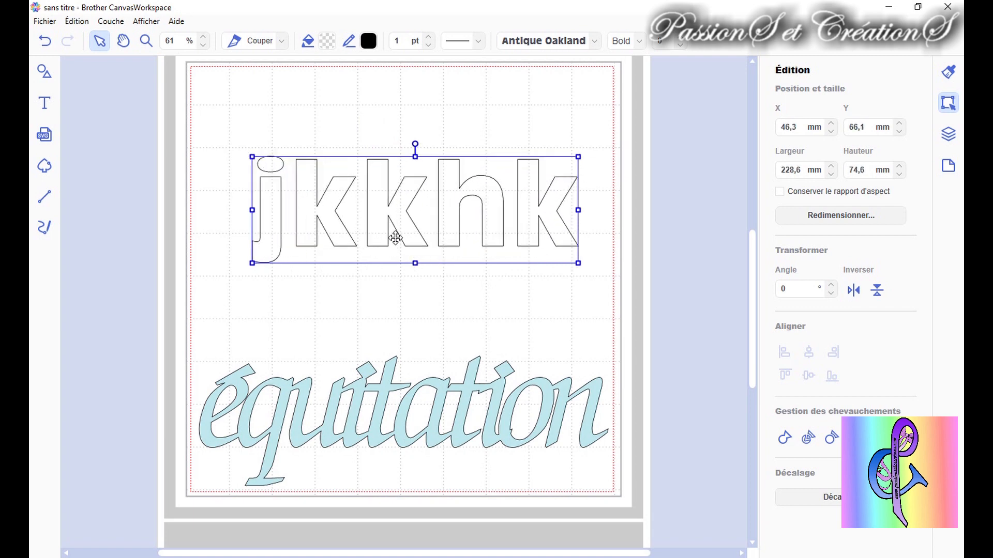
# Delete both "jkkhk" and "équitation" to leave the mat empty
pyautogui.press('Delete')
pyautogui.click(386, 377)
pyautogui.press('Delete')
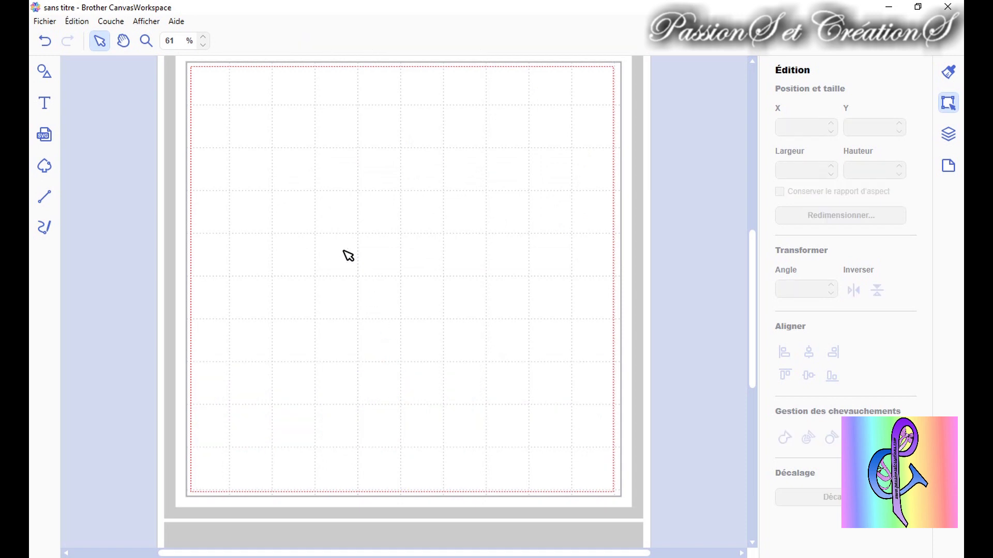
pyautogui.scroll(1, 335, 248)
pyautogui.scroll(-1, 329, 246)
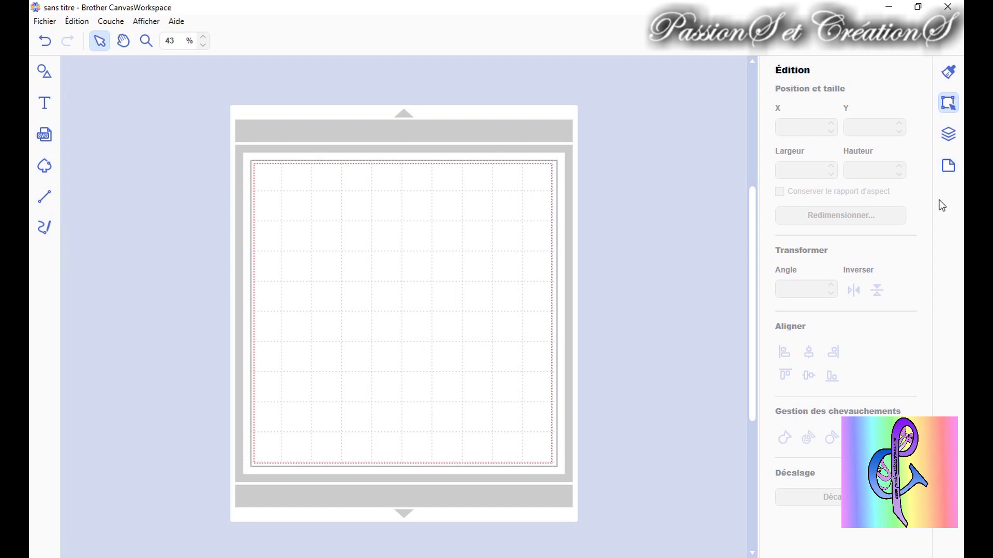
# Review the Propriétés, Édition and Couches settings with the mat empty
pyautogui.click(948, 72)
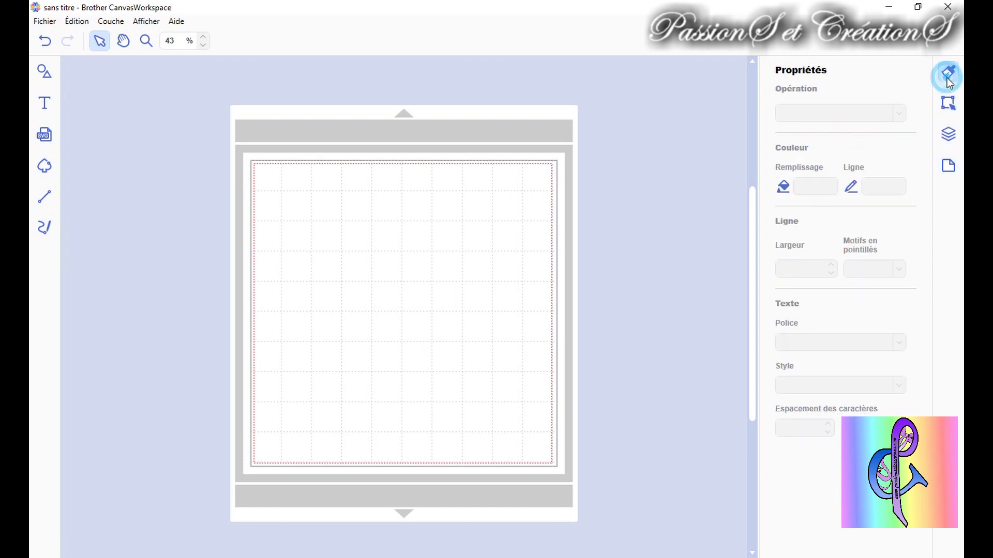
pyautogui.click(948, 103)
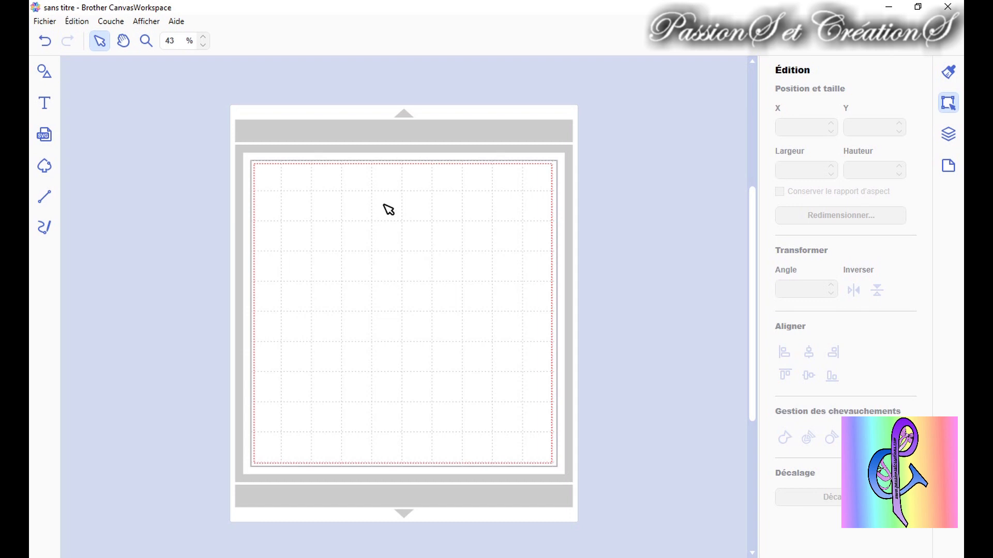
pyautogui.scroll(-1, 376, 208)
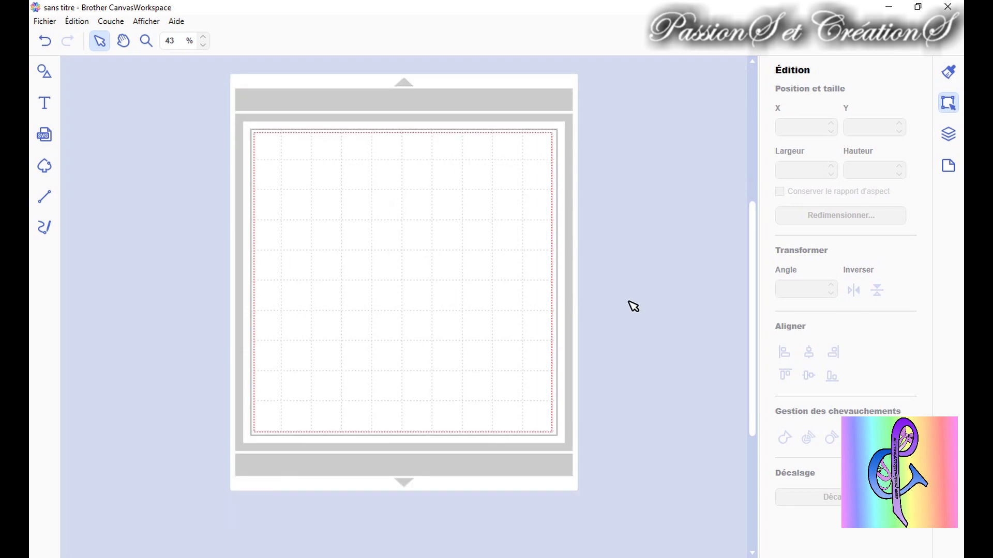
pyautogui.click(948, 136)
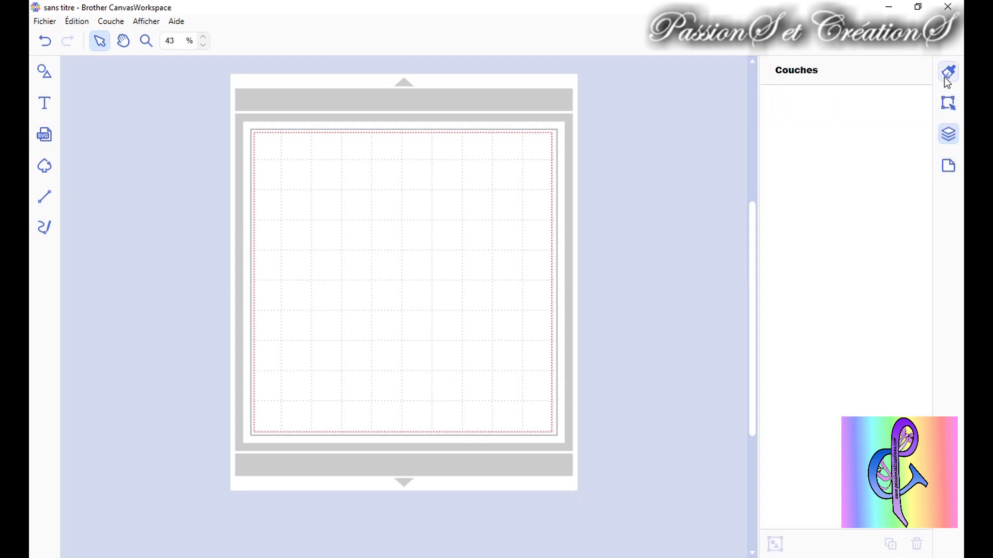
pyautogui.click(948, 103)
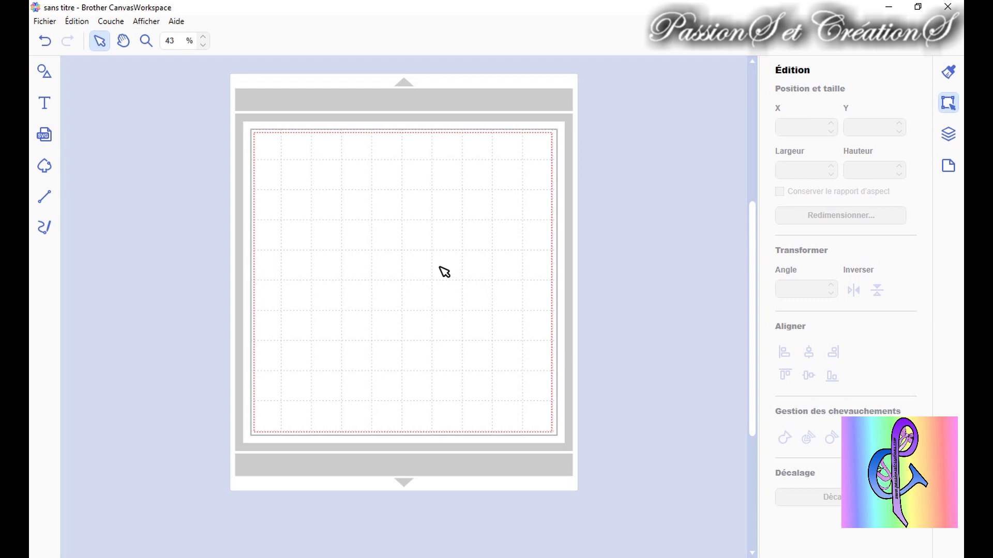
pyautogui.scroll(1, 444, 271)
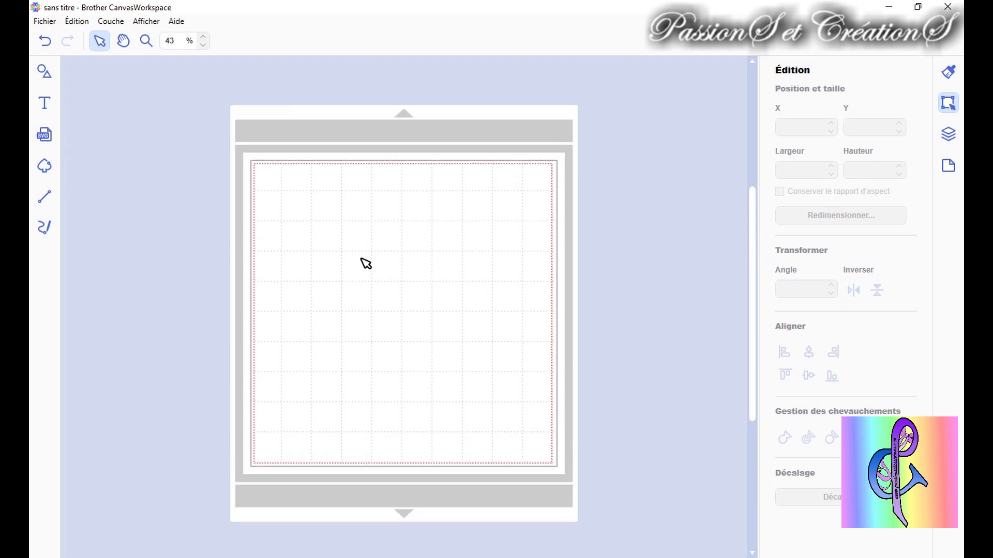